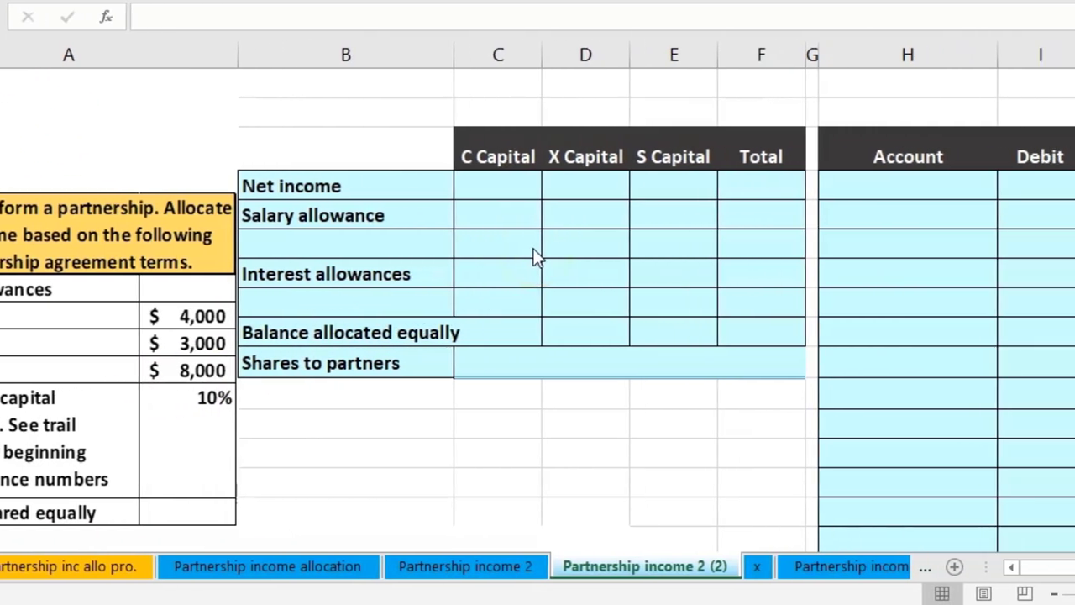
# Step: Inspect the trial balance's Net income formula and the revenue and expense balances behind it
pyautogui.click(863, 252)
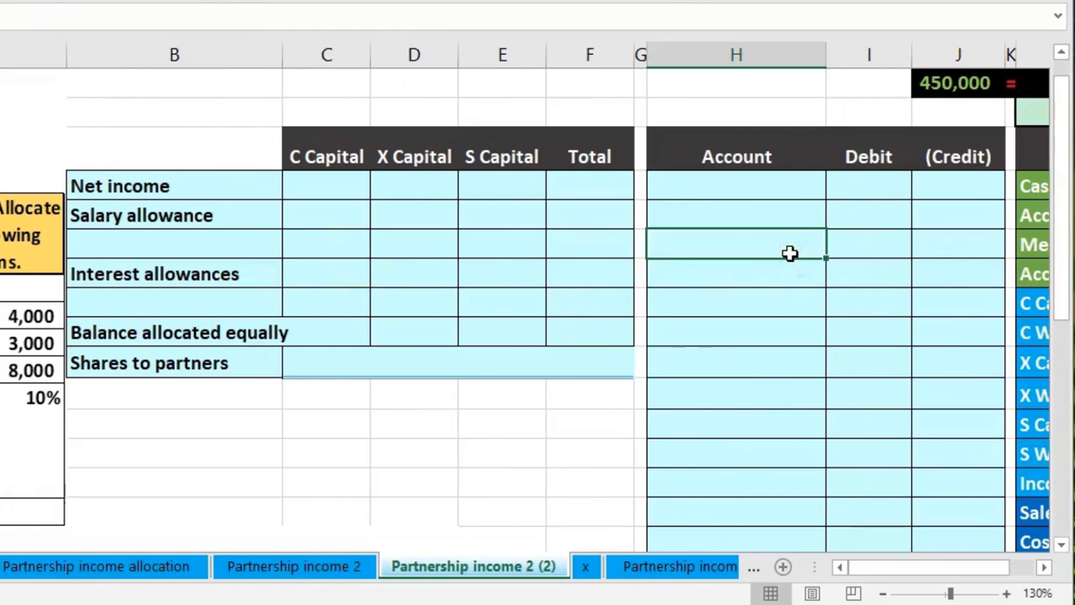
pyautogui.press('Right')
pyautogui.press('Right')
pyautogui.press('Right')
pyautogui.press('Right')
pyautogui.press('Right')
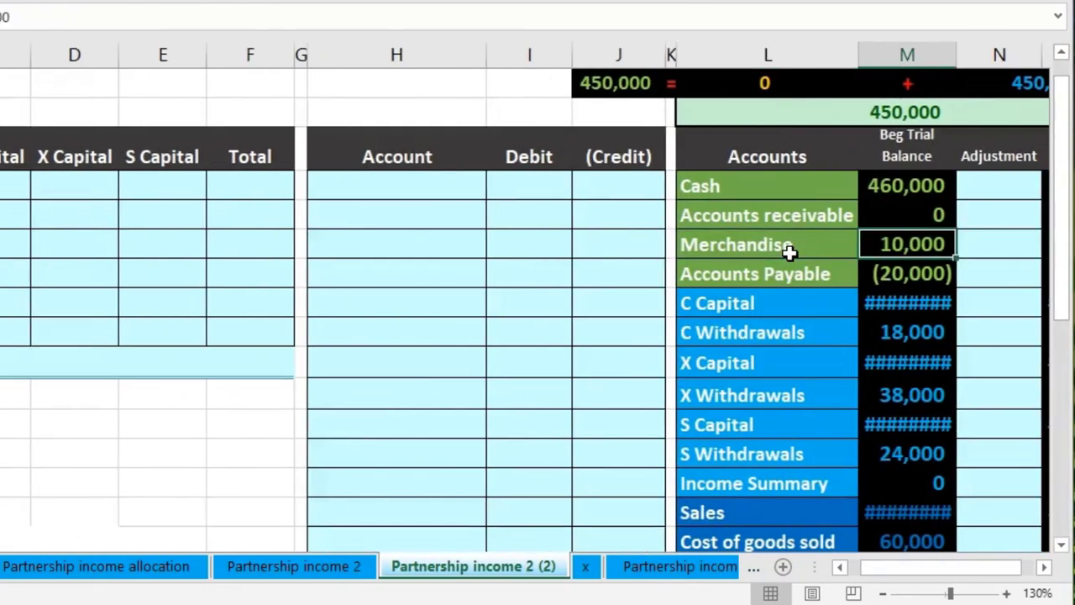
pyautogui.hscroll(-3, 77, 512)
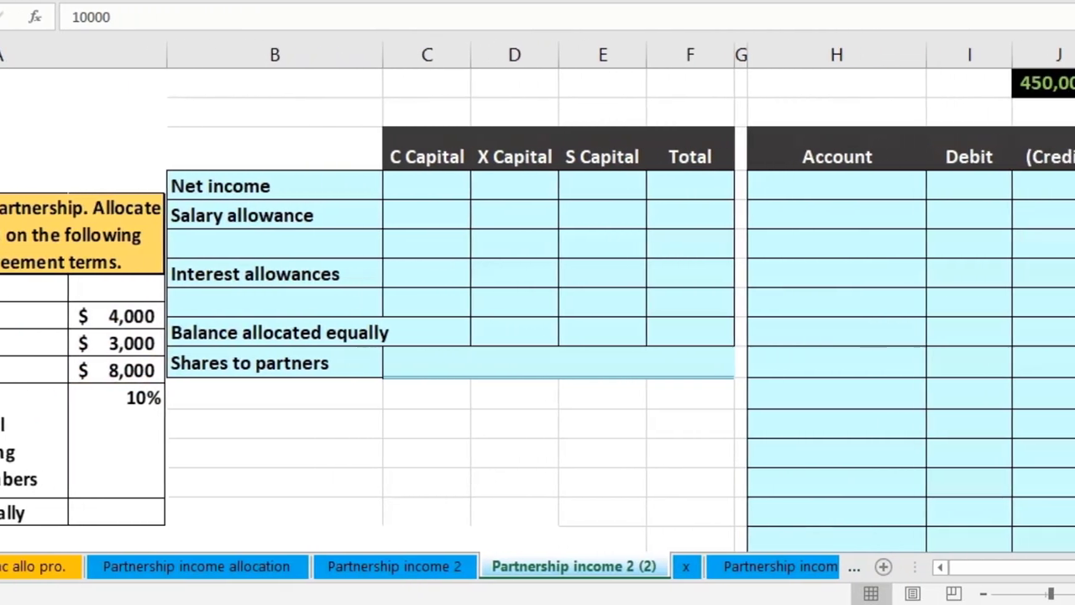
pyautogui.hscroll(5, 1062, 574)
pyautogui.scroll(-1, 1008, 520)
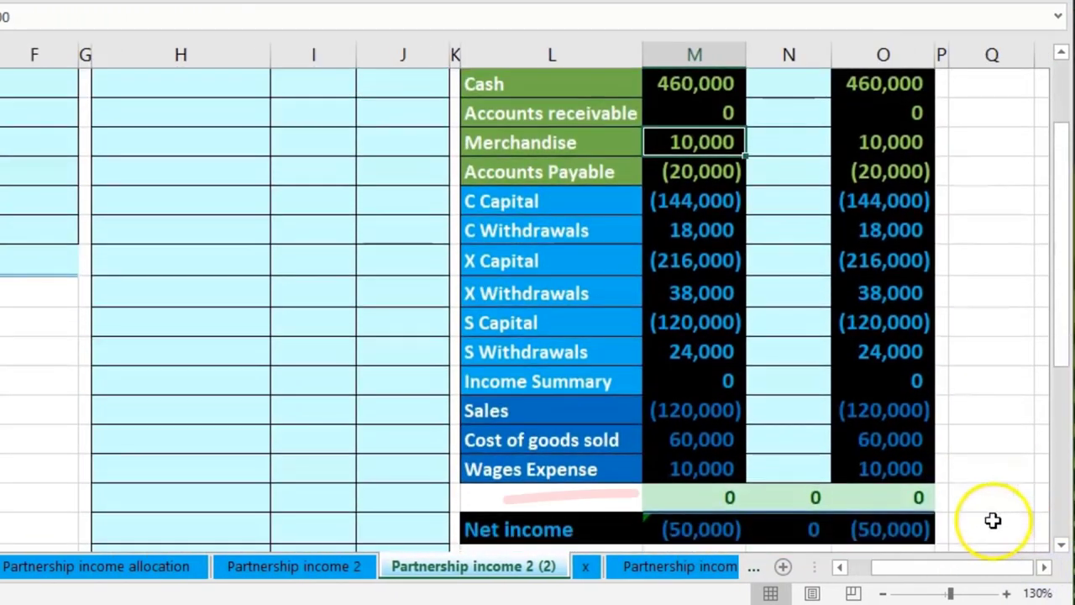
pyautogui.click(720, 537)
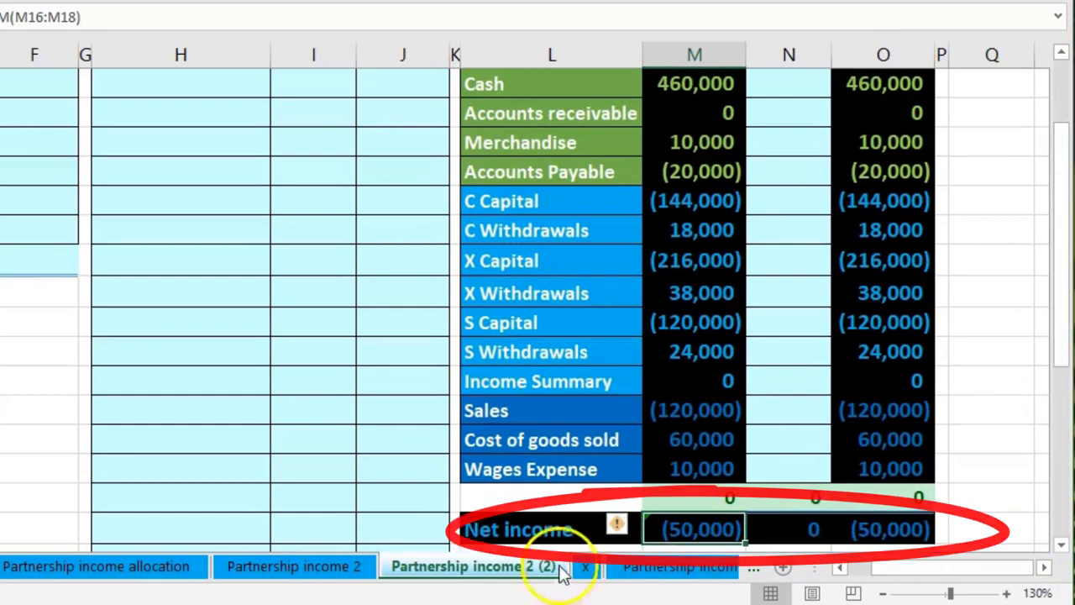
pyautogui.scroll(-3, 676, 473)
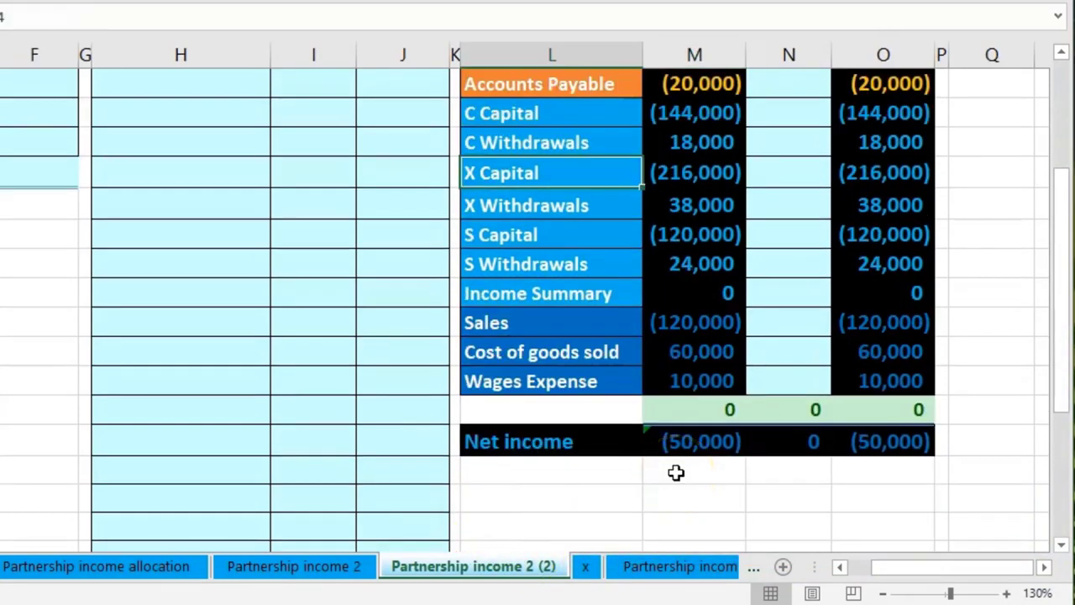
pyautogui.moveTo(682, 327); pyautogui.dragTo(686, 370)
pyautogui.click(681, 440)
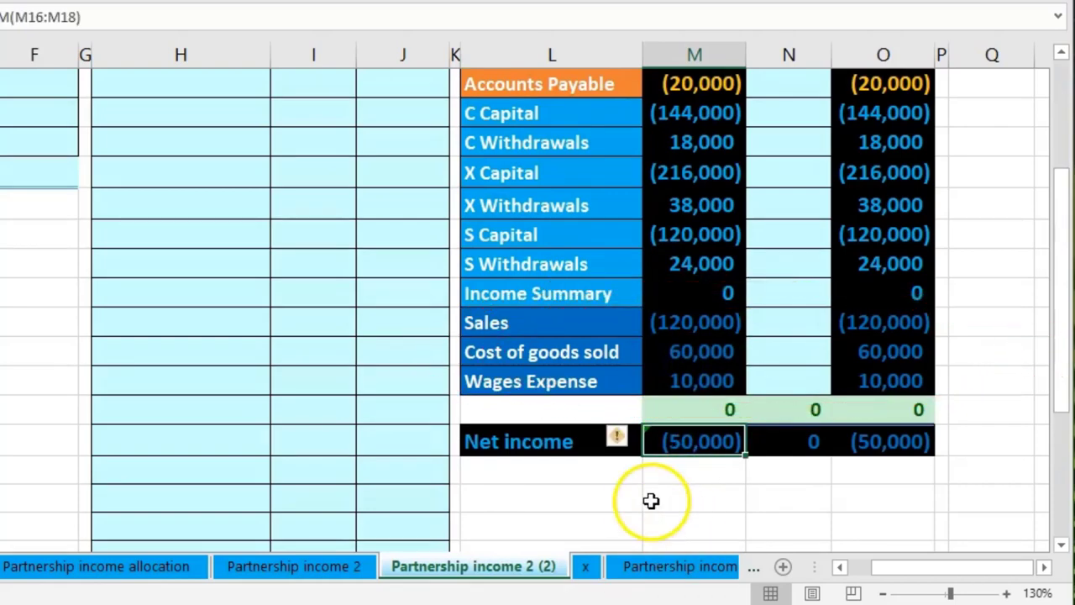
# Step: Reselect the balance figures to recheck that they sum to the Net income total
pyautogui.scroll(3, 649, 512)
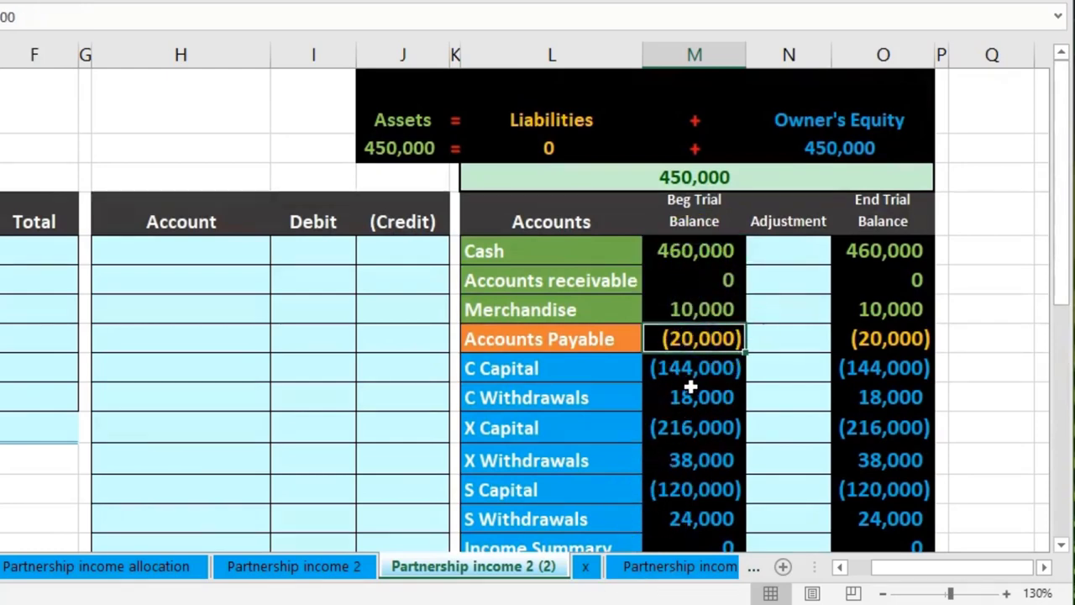
pyautogui.scroll(-2, 689, 386)
pyautogui.moveTo(691, 245); pyautogui.dragTo(701, 413)
pyautogui.scroll(-1, 704, 420)
pyautogui.moveTo(684, 353); pyautogui.dragTo(684, 408)
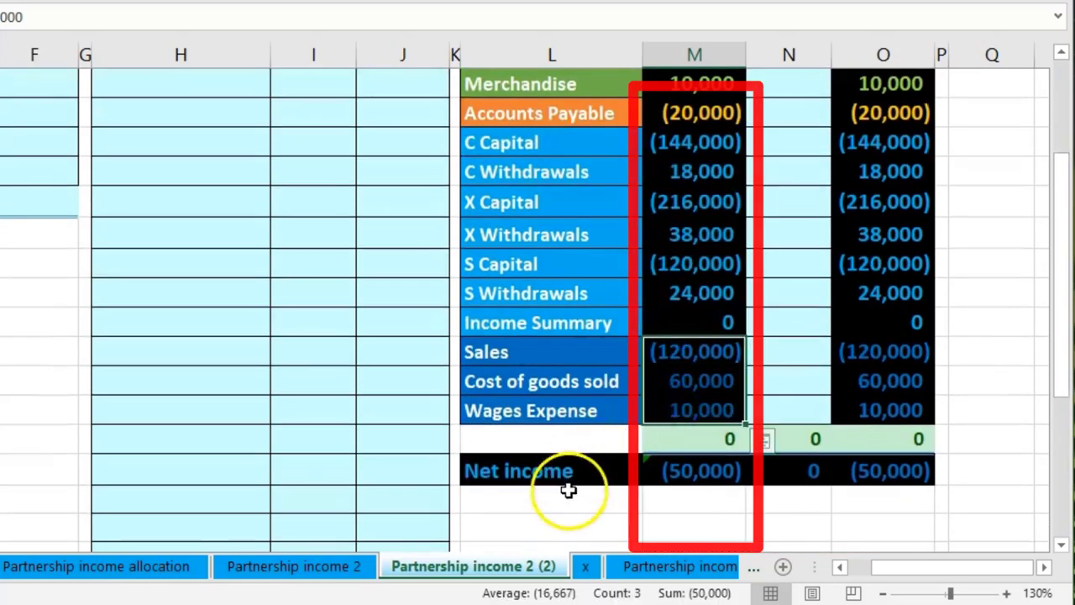
pyautogui.scroll(1, 576, 501)
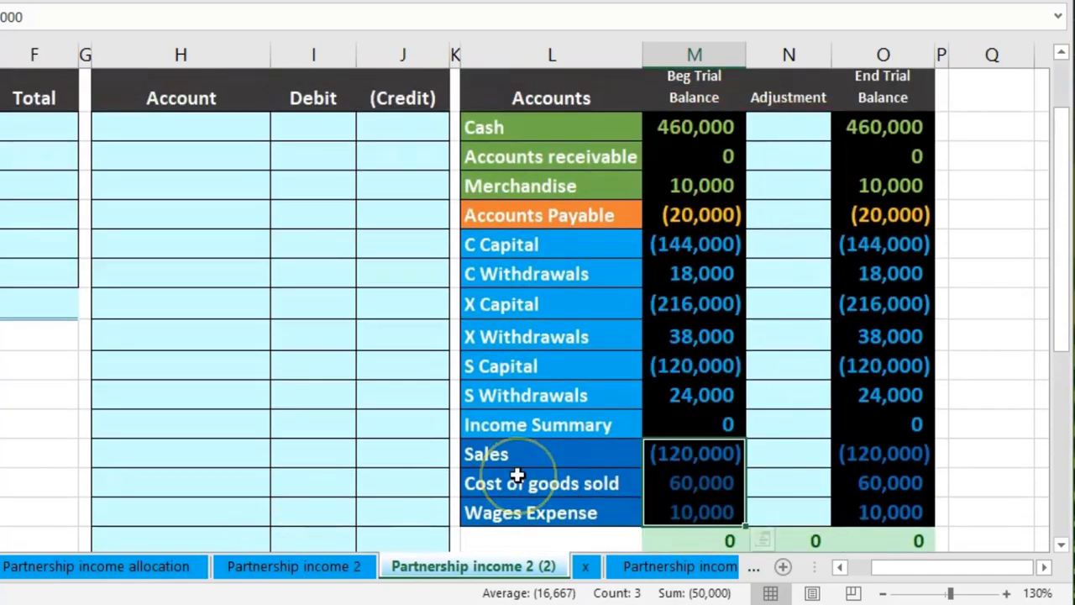
pyautogui.scroll(-1, 516, 476)
pyautogui.click(697, 480)
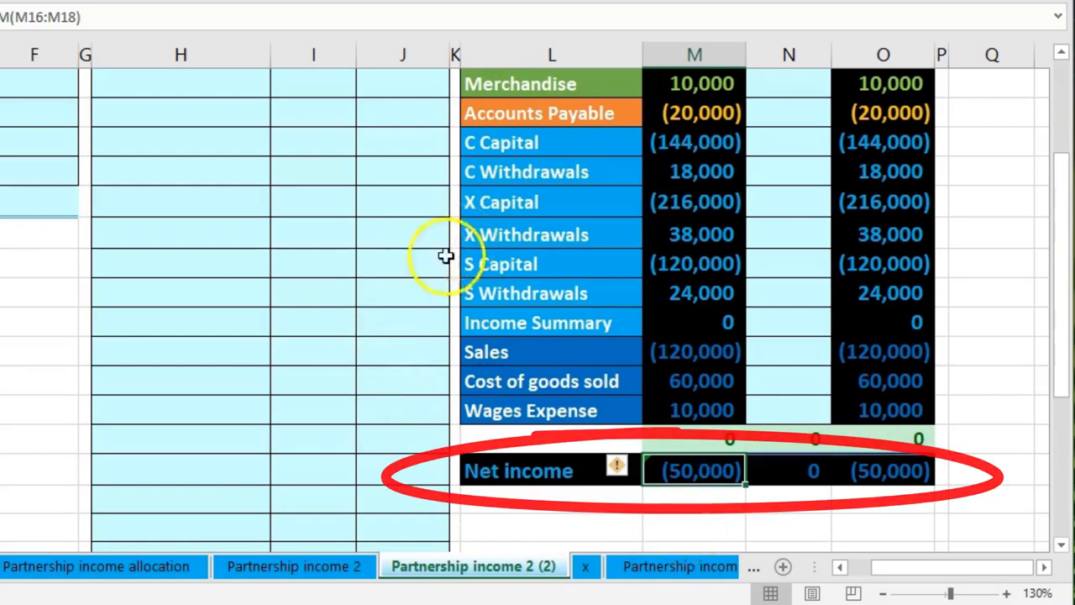
pyautogui.scroll(1, 560, 534)
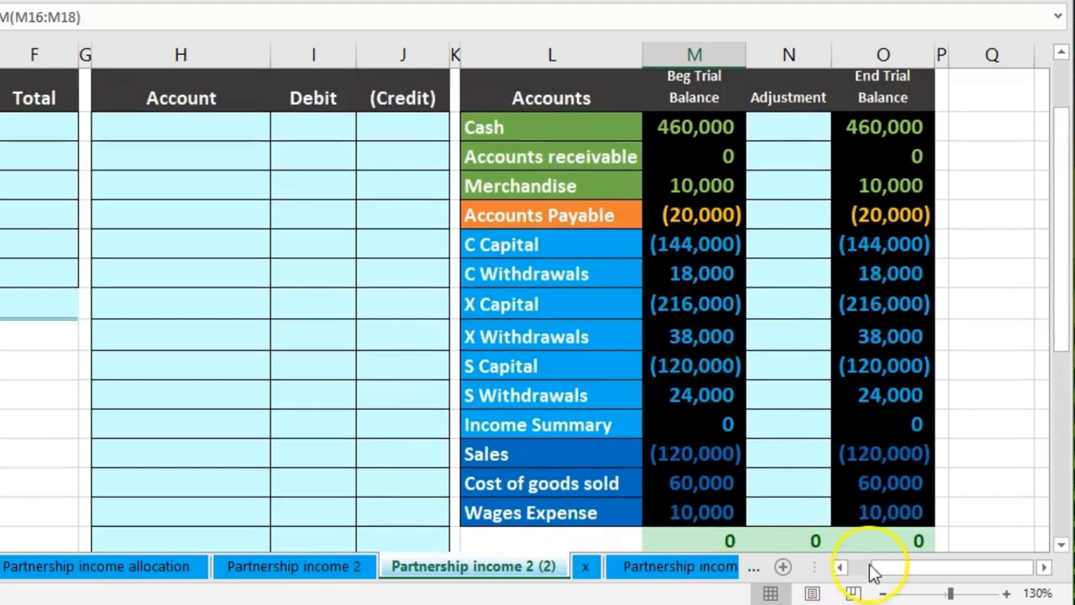
# Step: Enter 50,000 in F5 as the allocation table's total net income
pyautogui.click(840, 567)
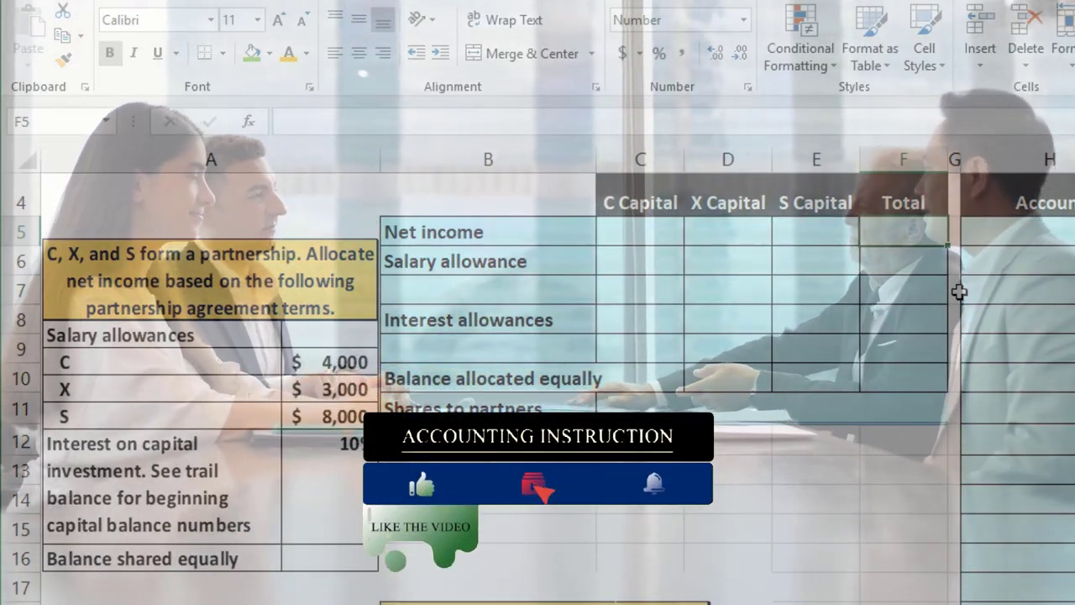
pyautogui.write('5')
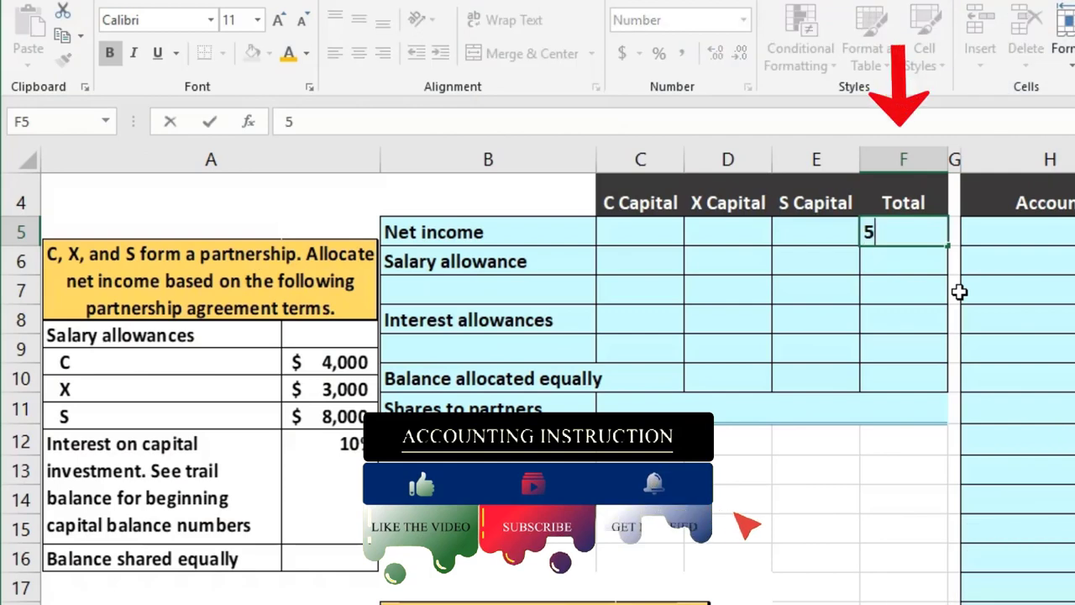
pyautogui.write('0,000')
pyautogui.press('Return')
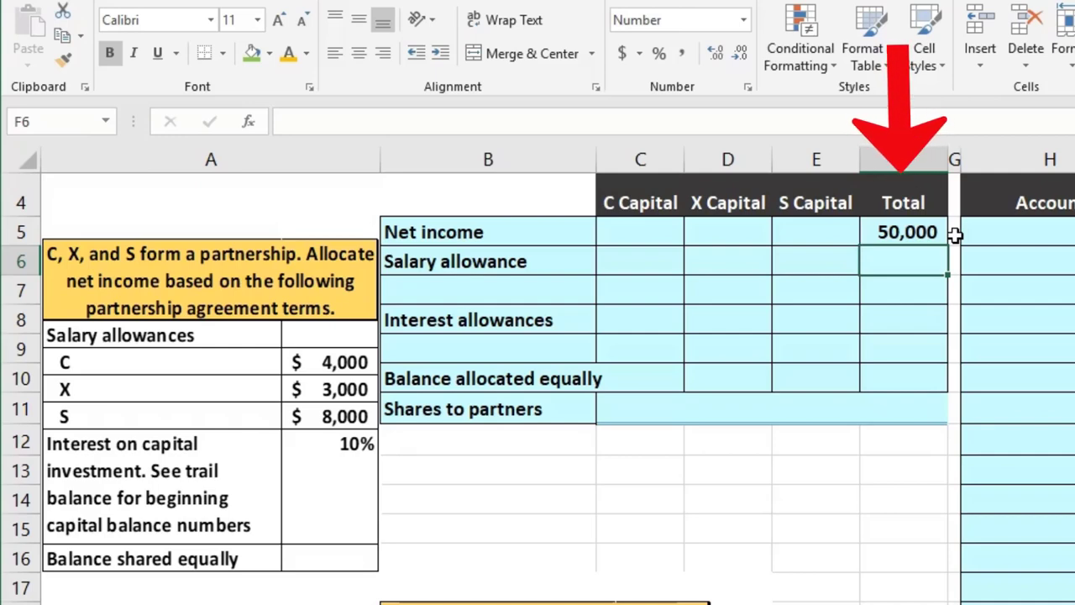
# Step: Enter salary allowances of 4,000, 3,000 and 8,000 for C, X and S
pyautogui.click(652, 267)
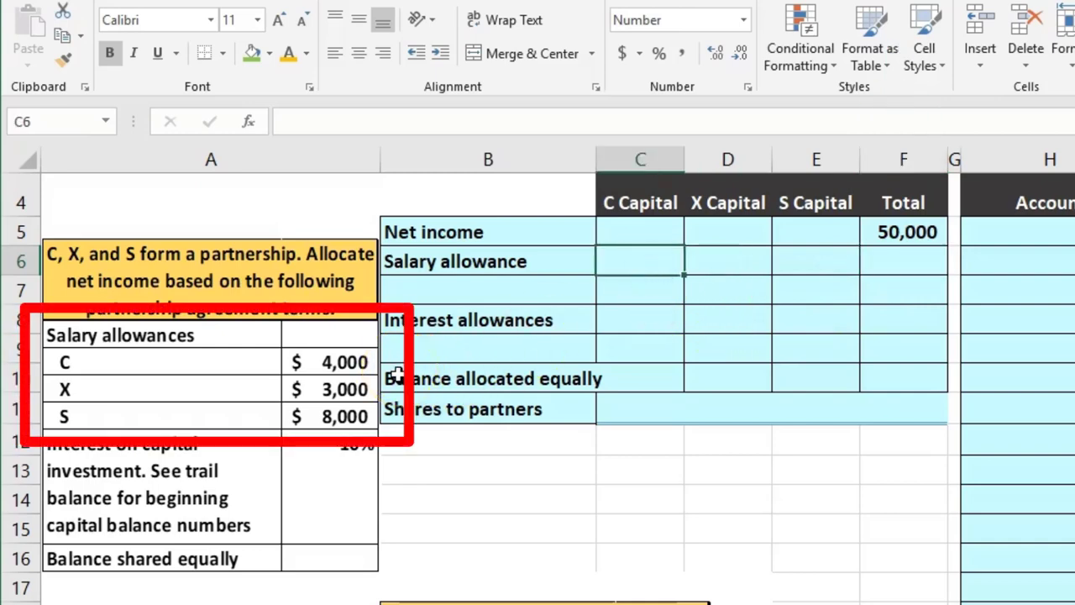
pyautogui.write('4')
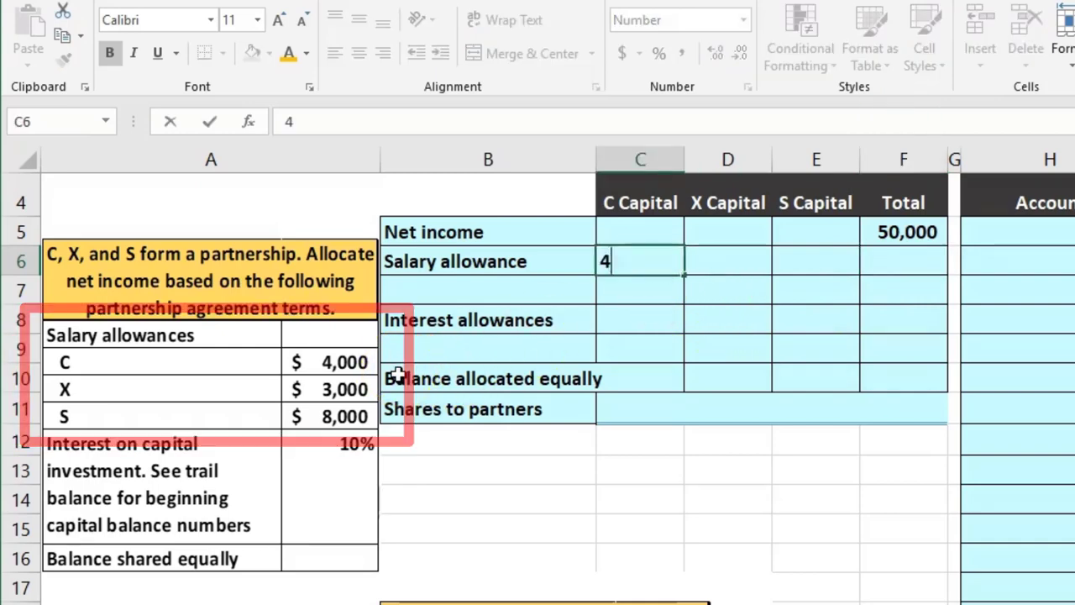
pyautogui.write(',000')
pyautogui.press('Tab')
pyautogui.write('3')
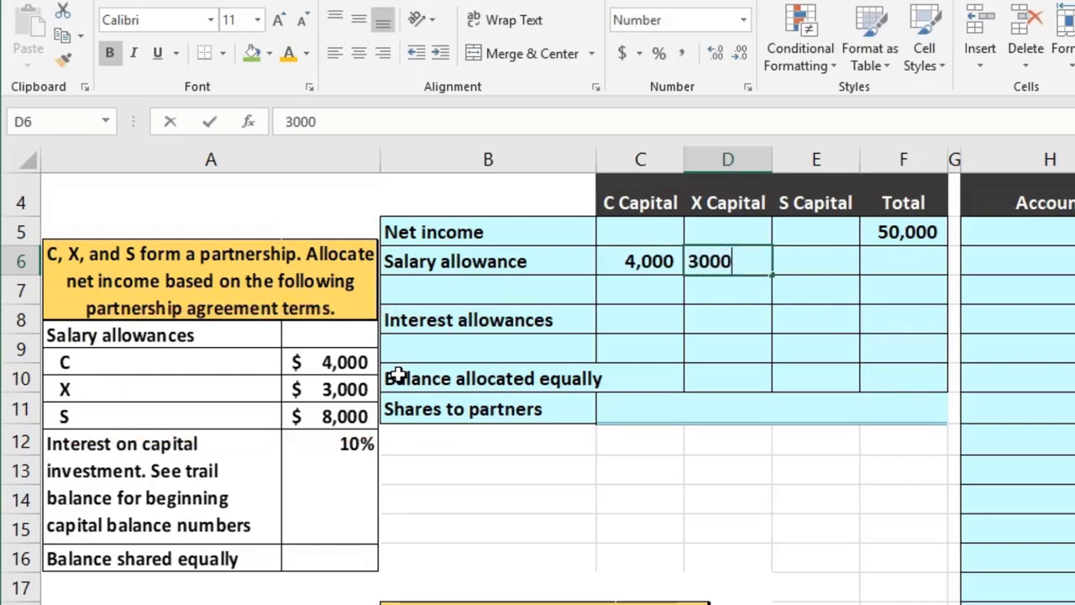
pyautogui.press('Tab')
pyautogui.write('8,000')
pyautogui.press('Return')
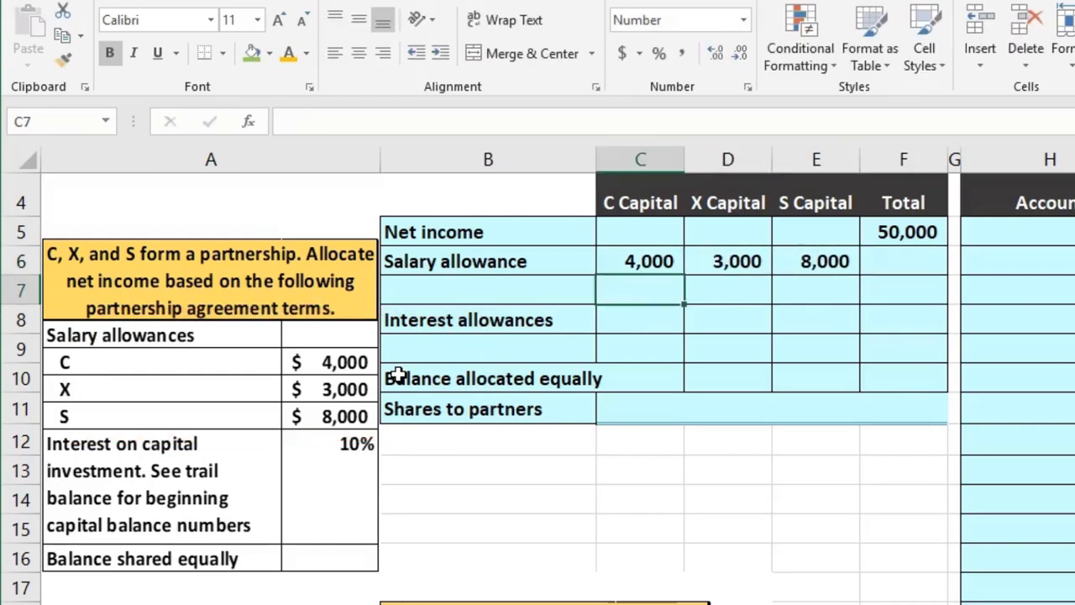
# Step: Total the three salary allowances in F6 with =SUM(C6:E6), giving 15,000
pyautogui.click(907, 259)
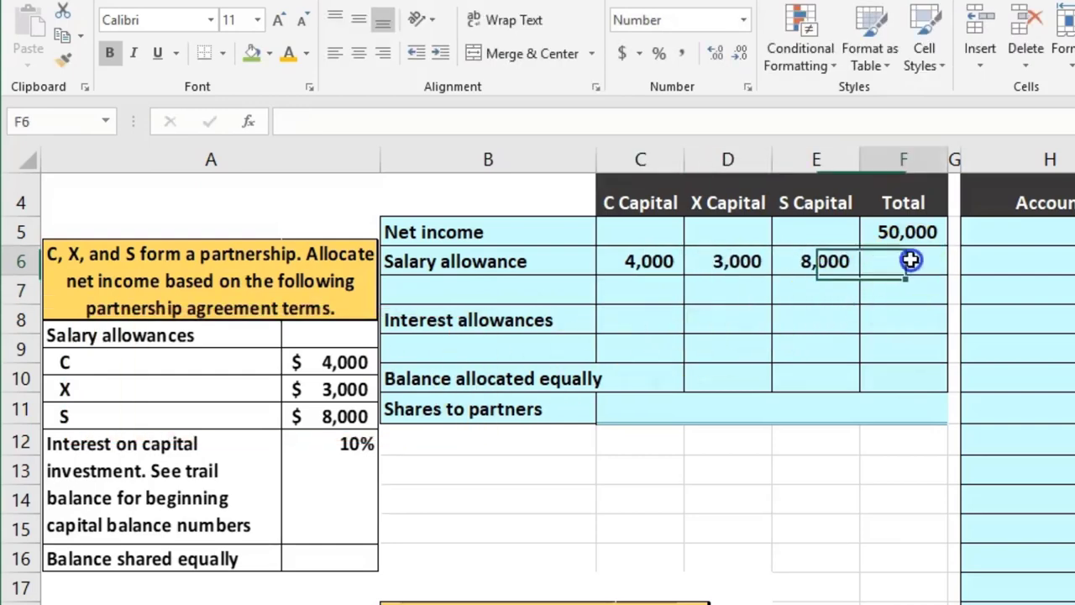
pyautogui.moveTo(660, 264); pyautogui.dragTo(793, 262)
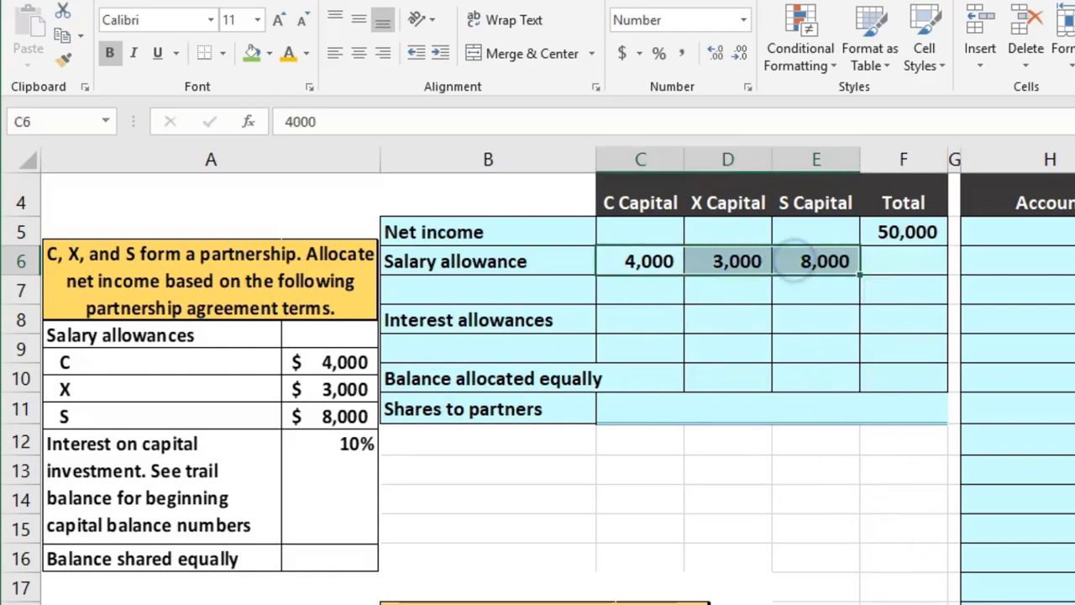
pyautogui.click(915, 258)
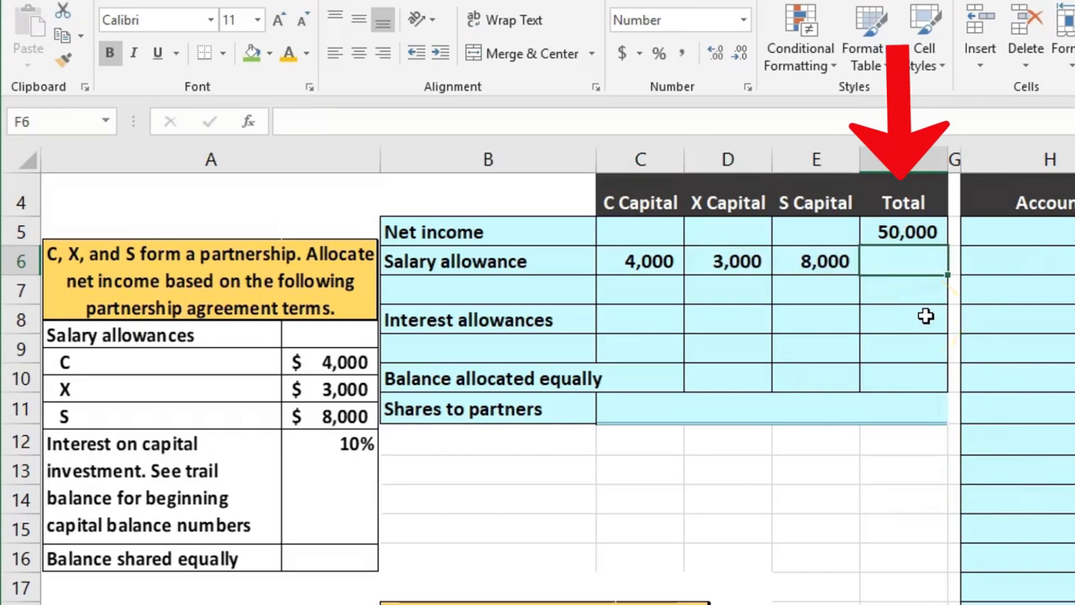
pyautogui.write('=sum')
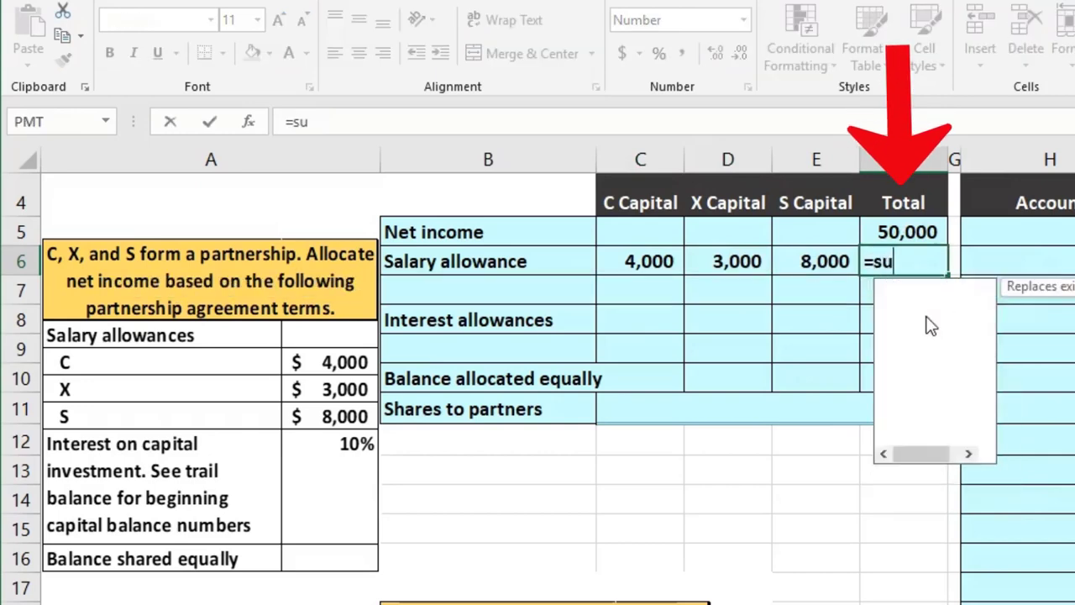
pyautogui.doubleClick(914, 287)
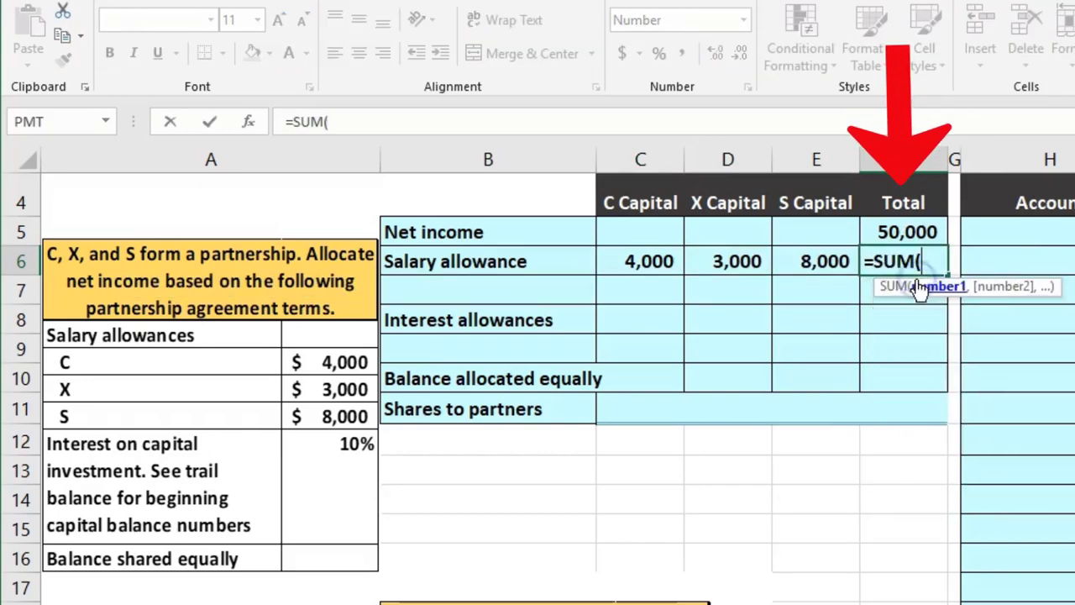
pyautogui.moveTo(636, 264); pyautogui.dragTo(789, 268)
pyautogui.press('Return')
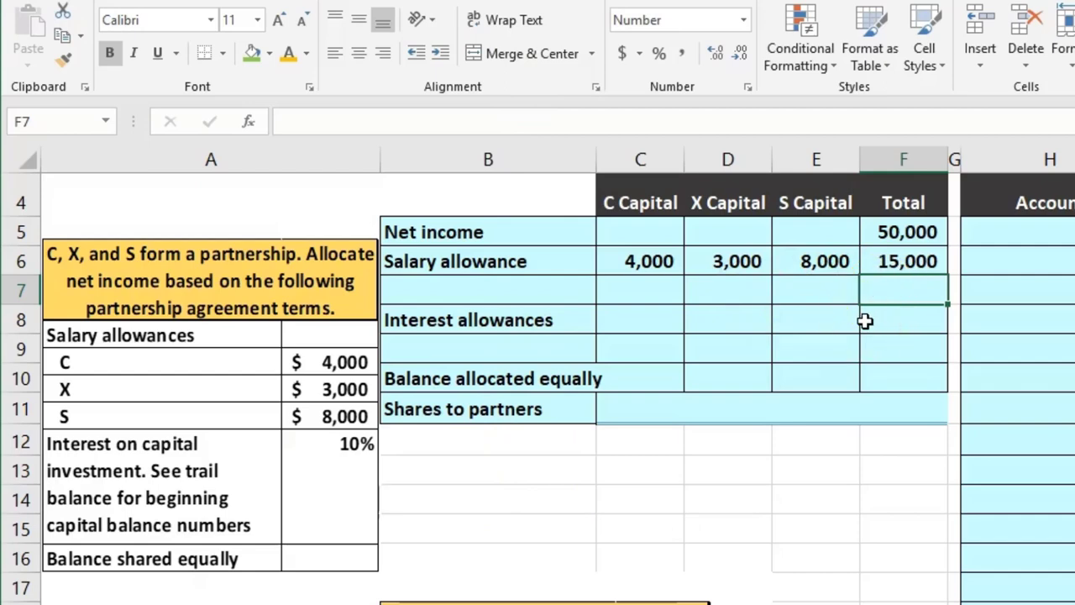
# Step: Enter =F5-F6 in F7 to show the 35,000 left after salaries
pyautogui.write('=')
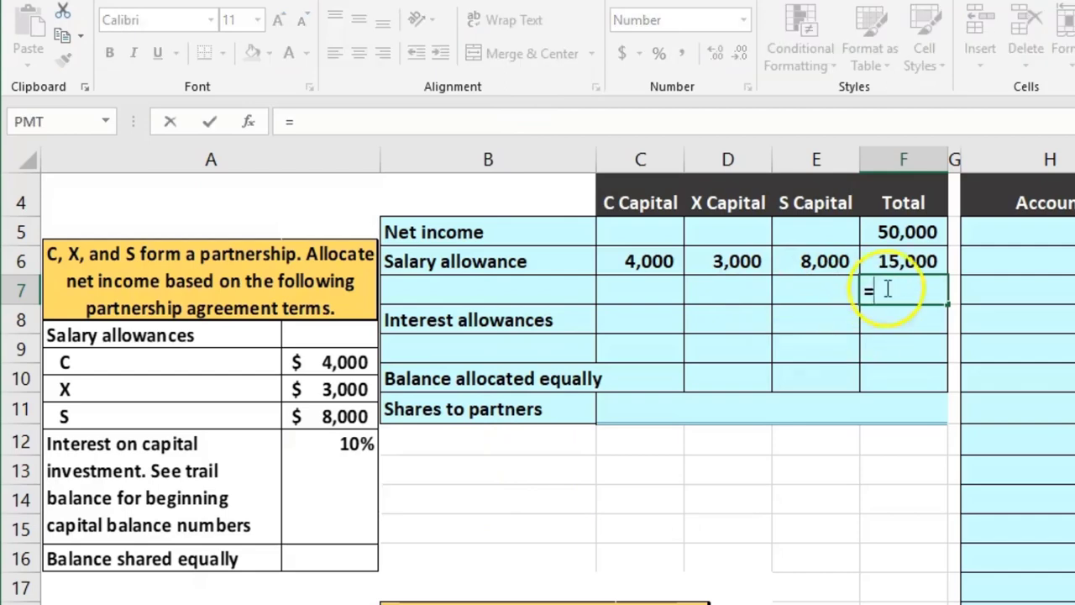
pyautogui.click(907, 240)
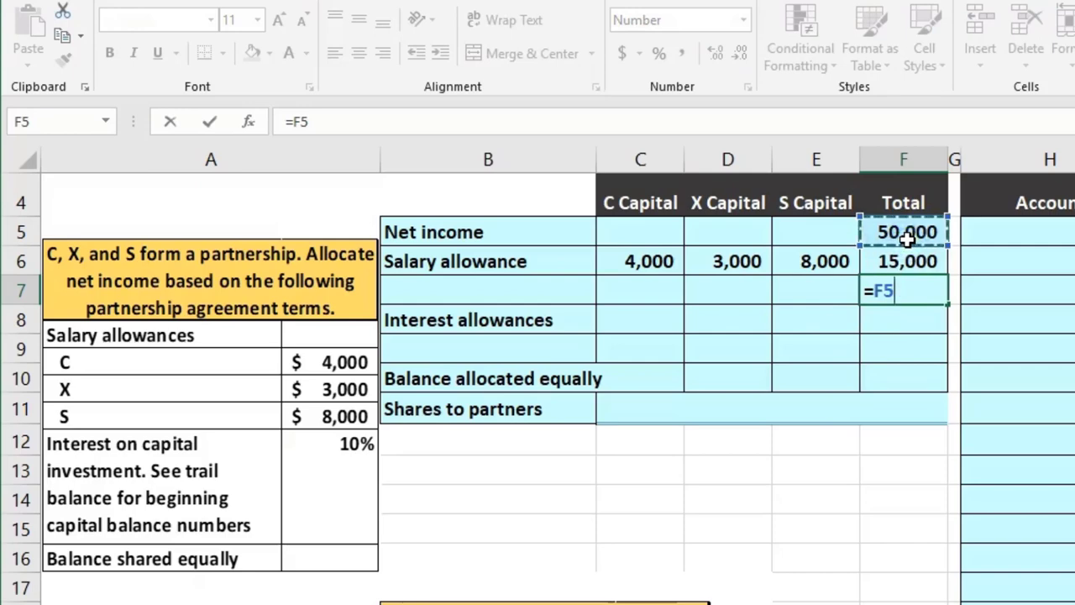
pyautogui.click(903, 267)
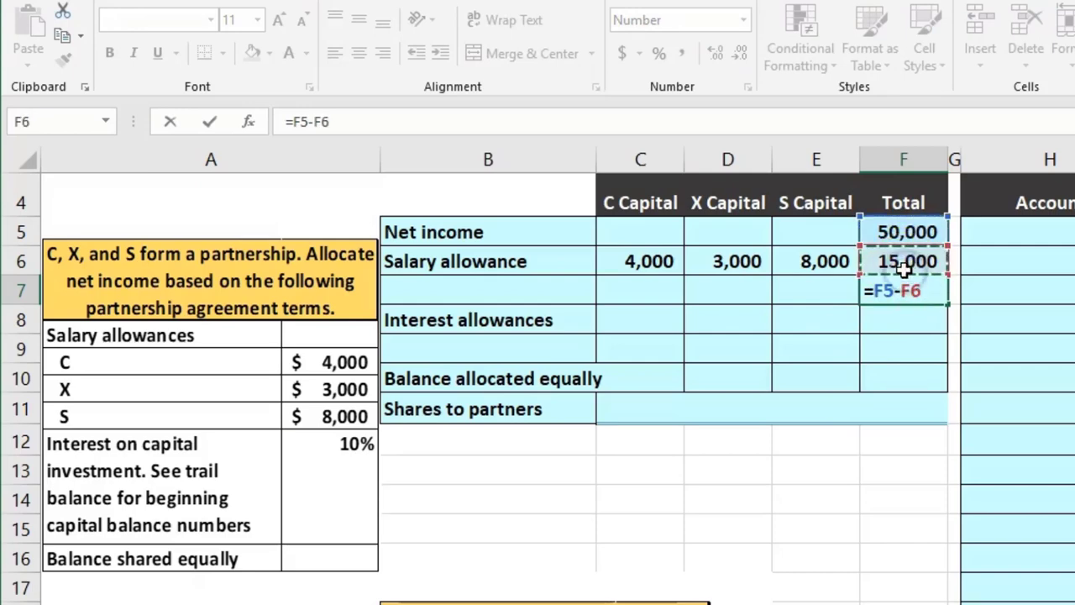
pyautogui.press('Return')
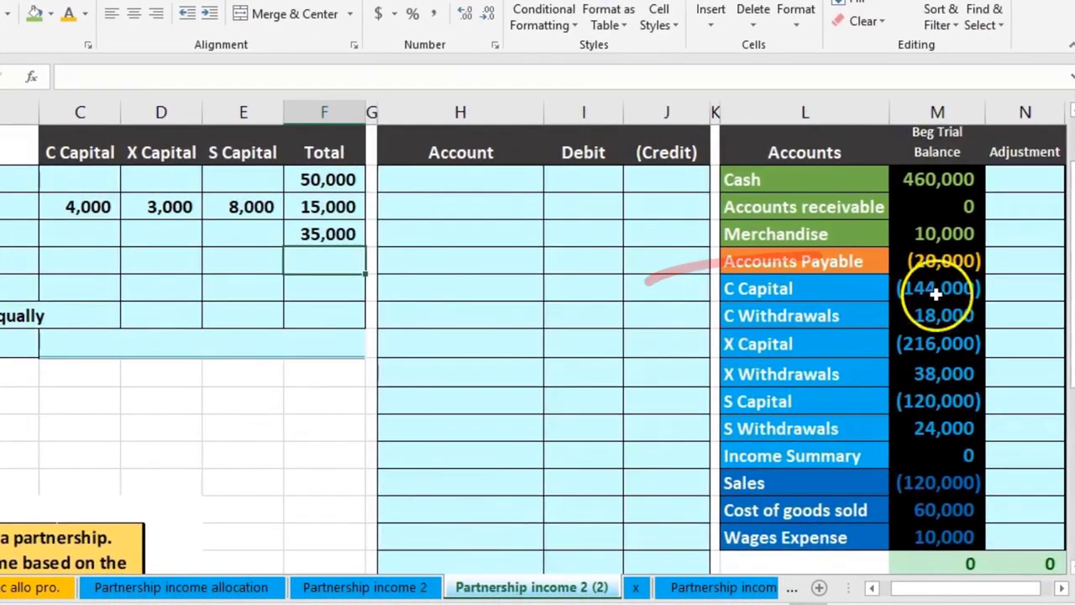
pyautogui.click(936, 290)
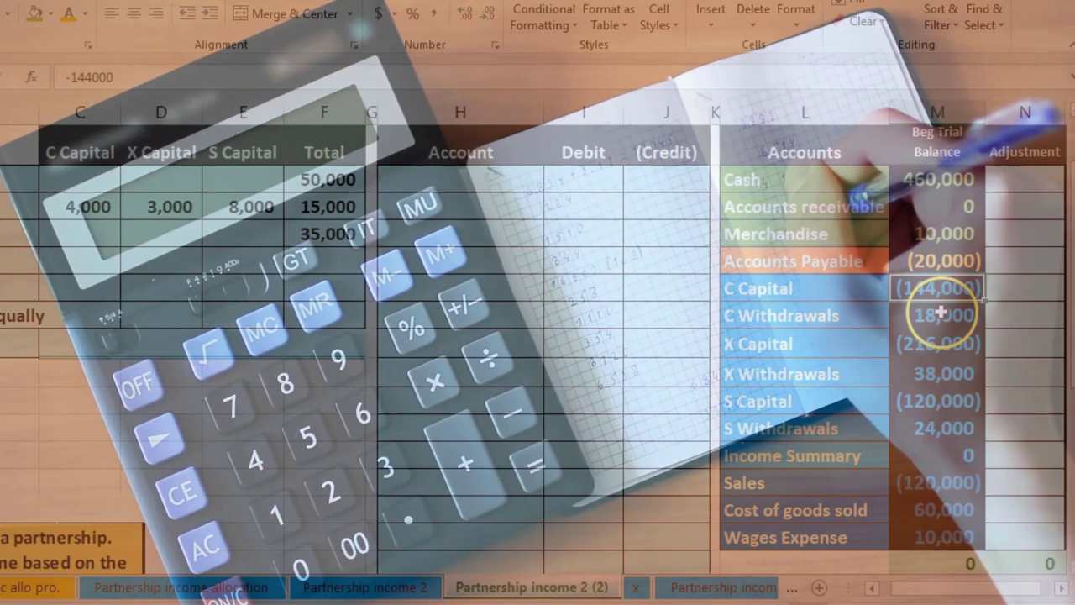
pyautogui.click(941, 312)
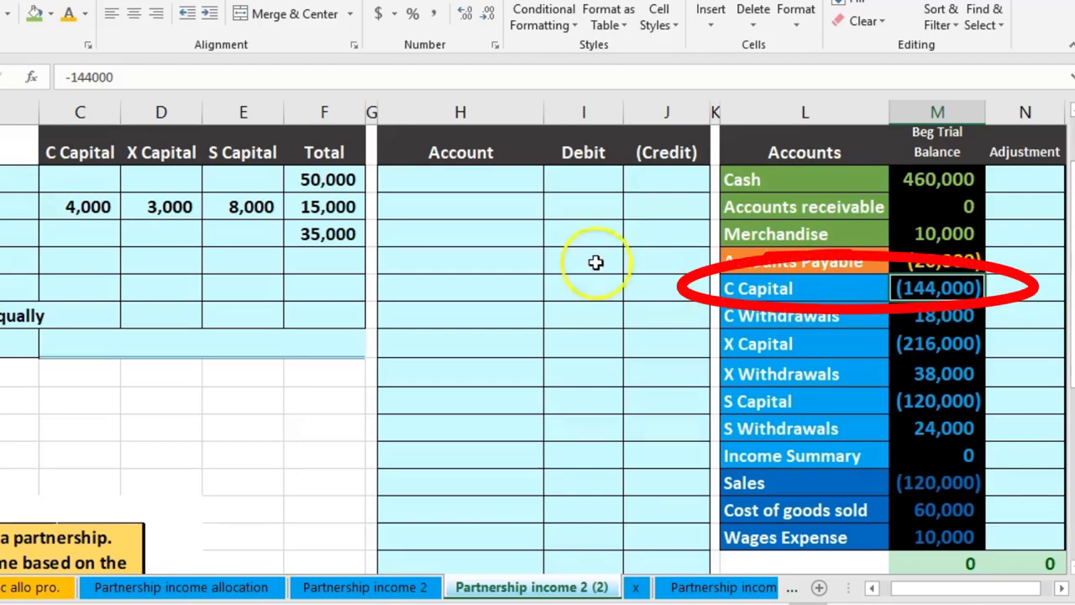
# Step: Enter interest formulas =144000*.1, =216000*.1 and =120000*.1, giving 14,400, 21,600 and 12,000
pyautogui.click(89, 250)
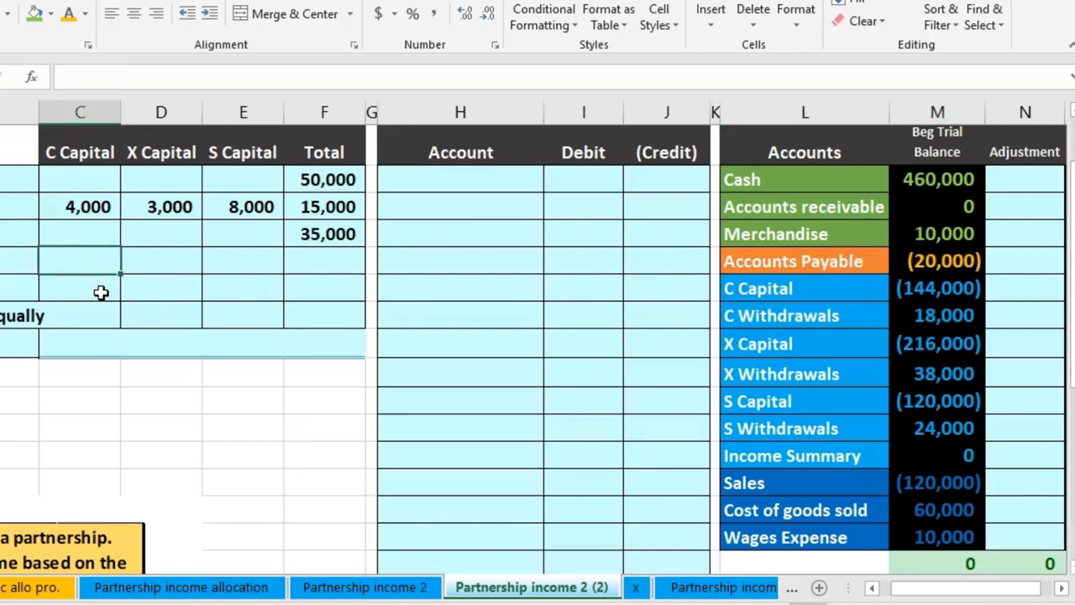
pyautogui.write('=144000*.1')
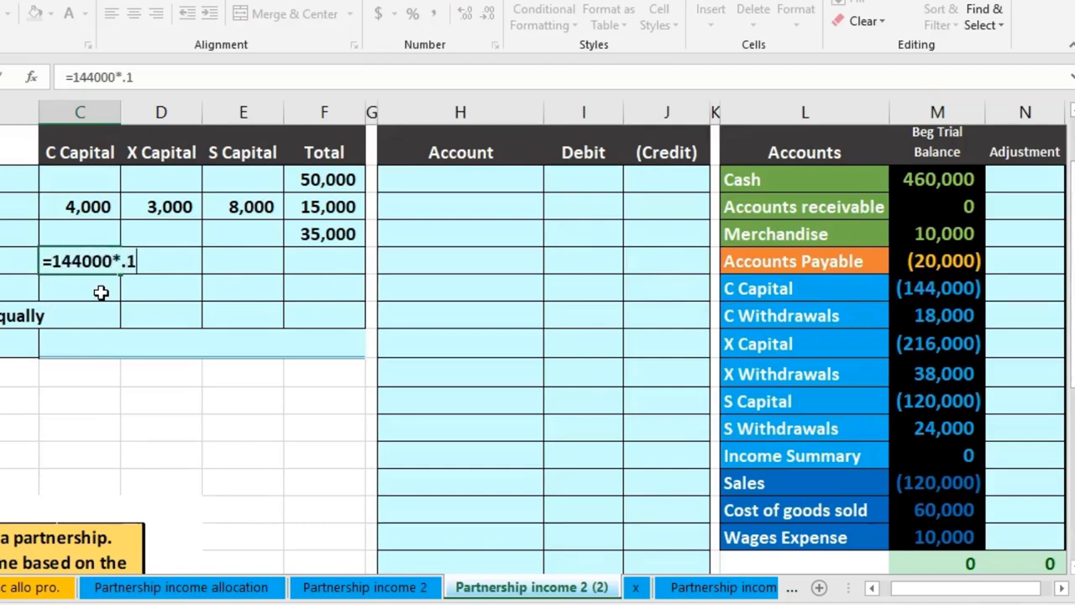
pyautogui.press('Tab')
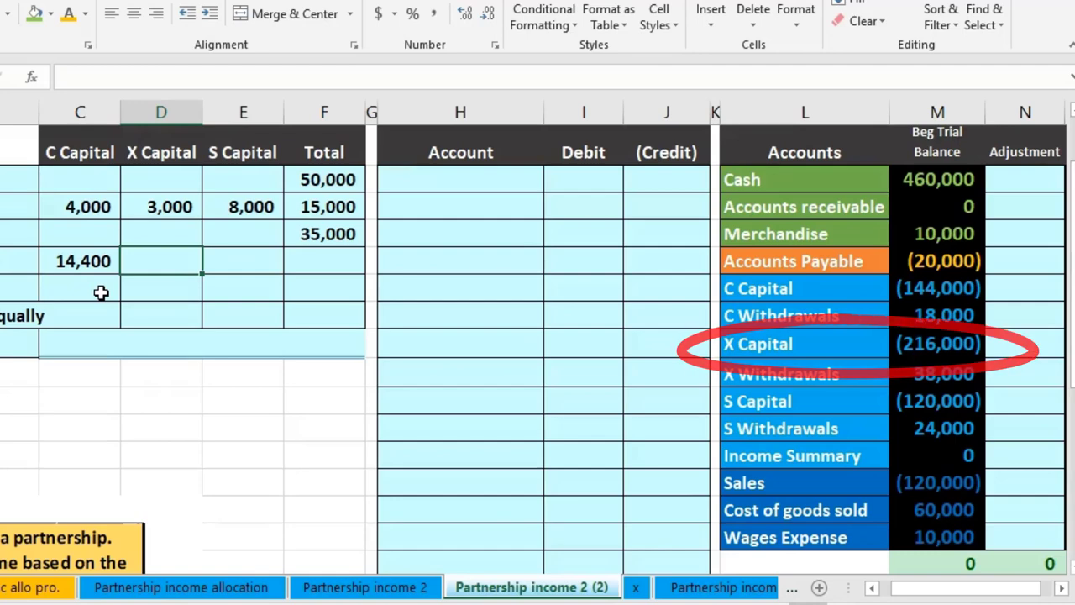
pyautogui.write('=216')
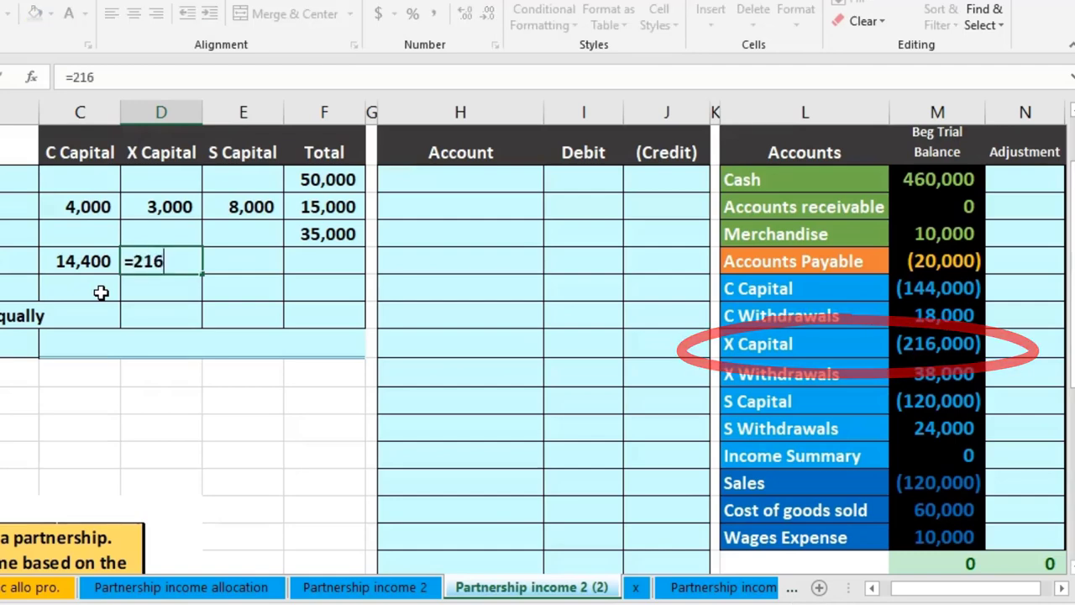
pyautogui.write('000*.1')
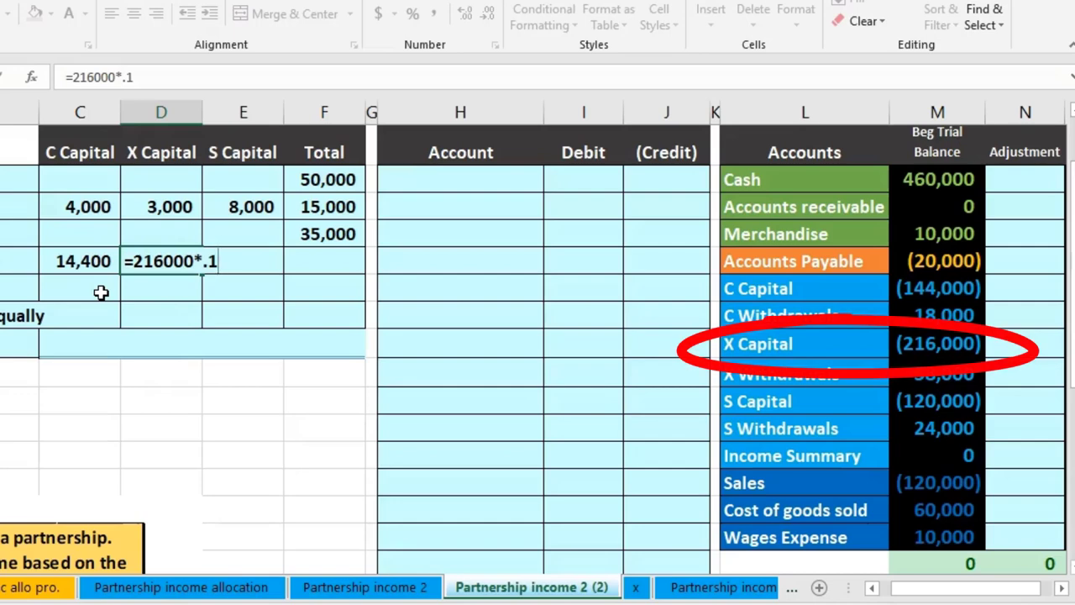
pyautogui.press('Tab')
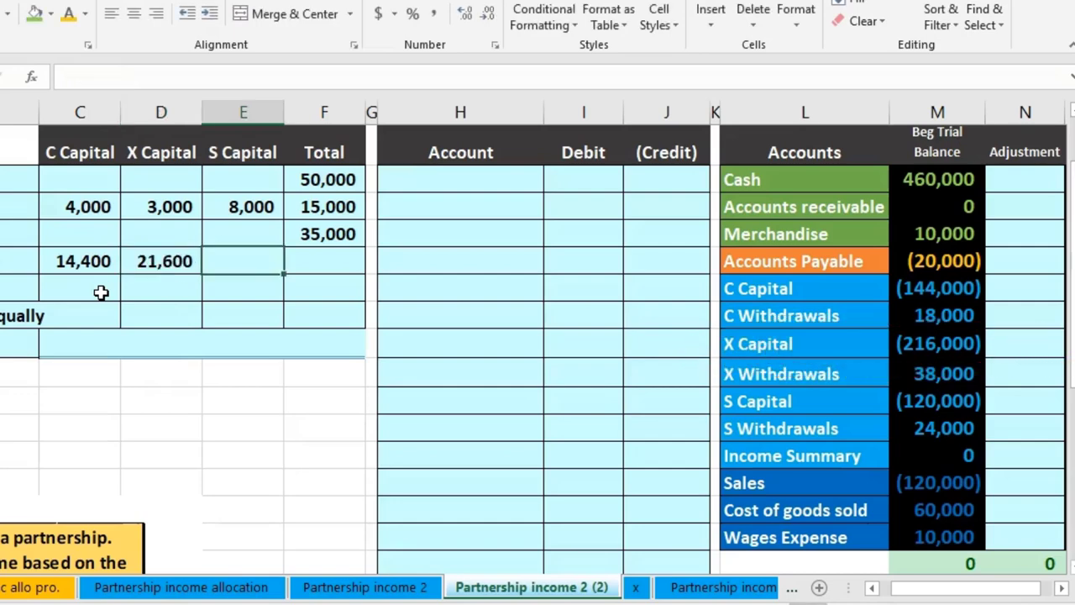
pyautogui.write('=120')
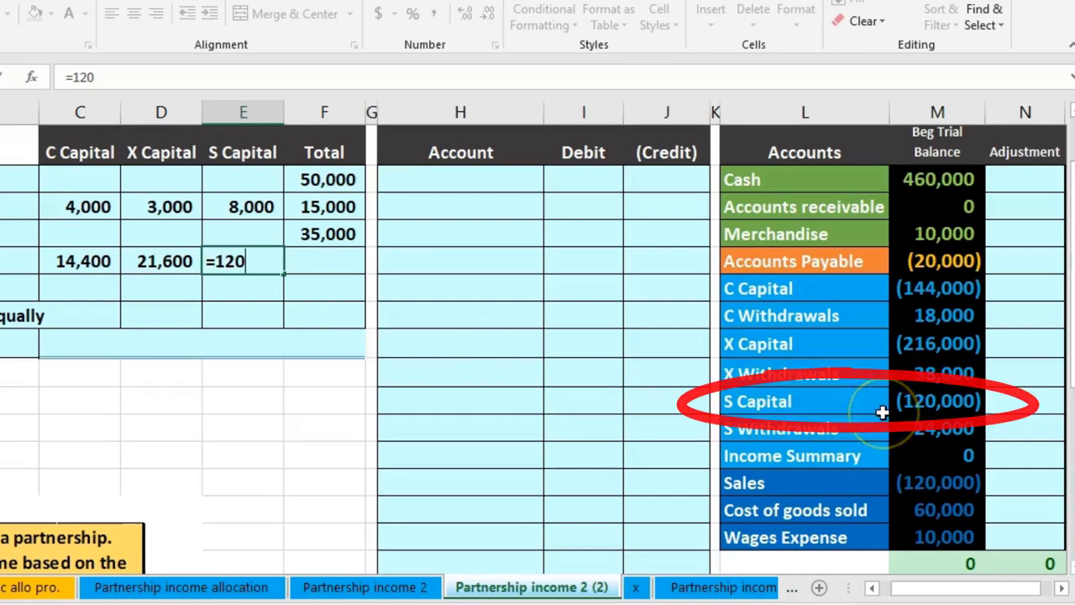
pyautogui.write('000')
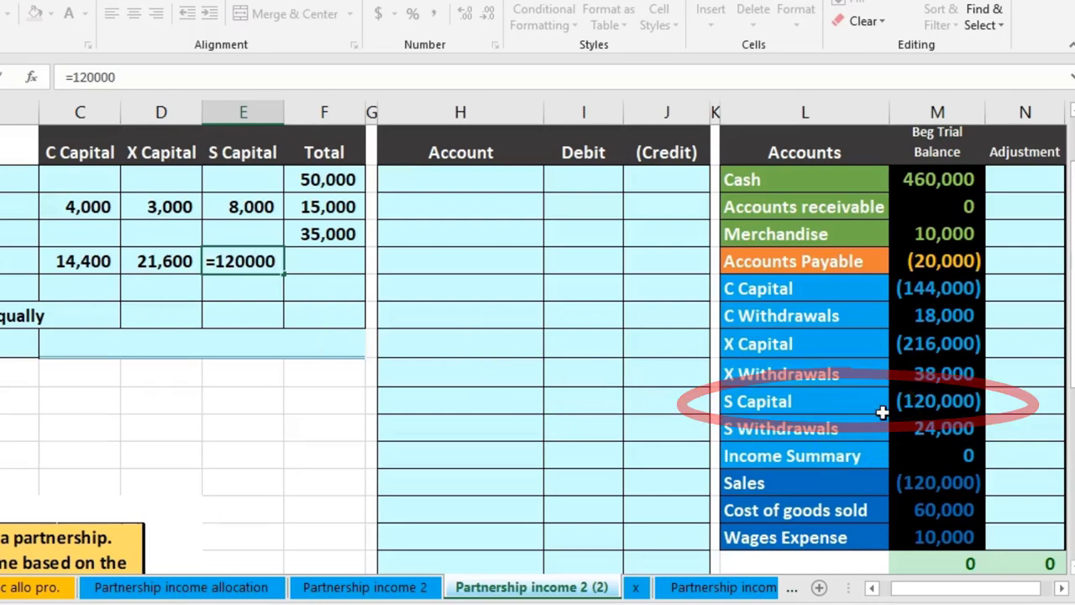
pyautogui.write('*.1')
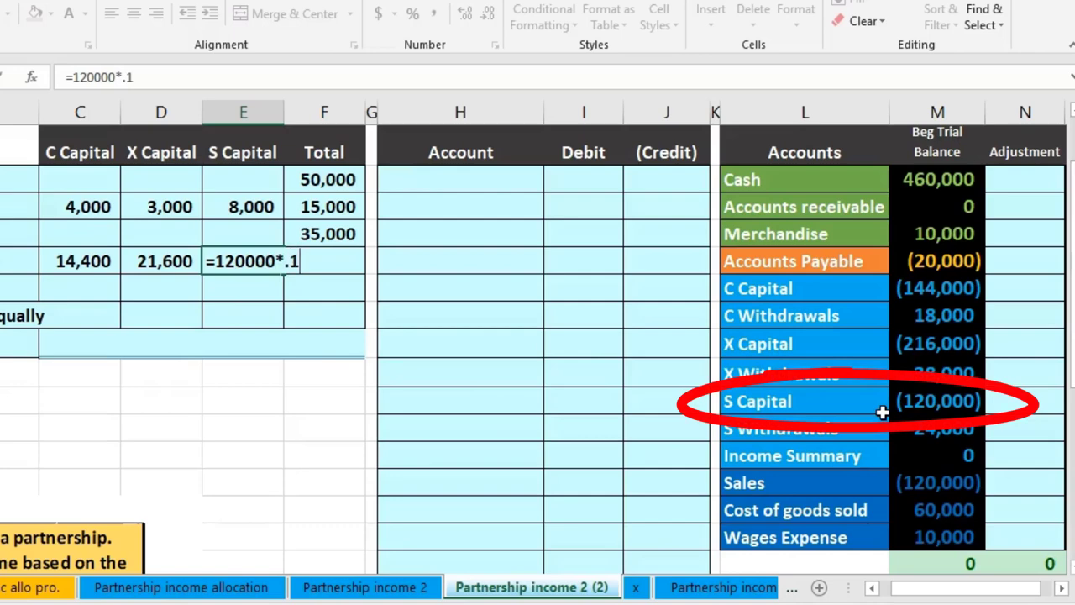
pyautogui.press('Return')
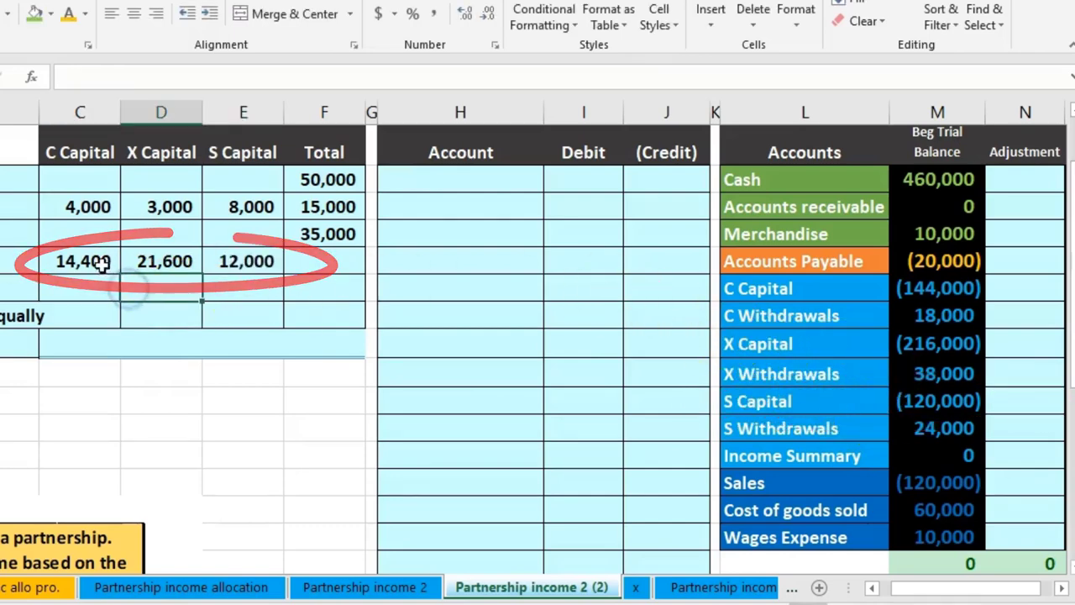
# Step: Check the three interest amounts and total them in F8 with =SUM(C8:E8), giving 48,000
pyautogui.moveTo(113, 262); pyautogui.dragTo(220, 261)
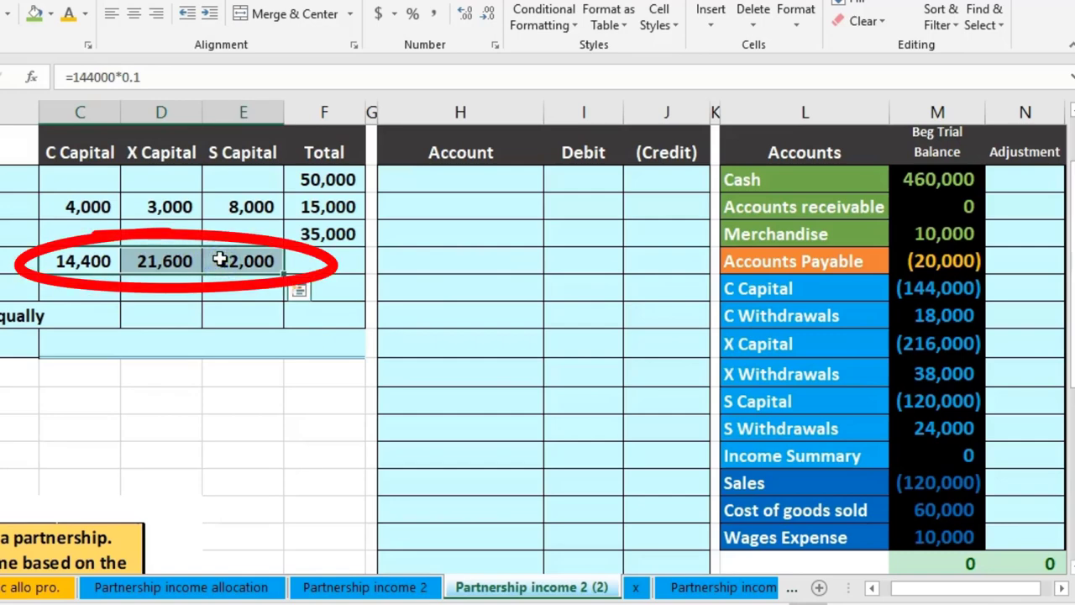
pyautogui.click(92, 260)
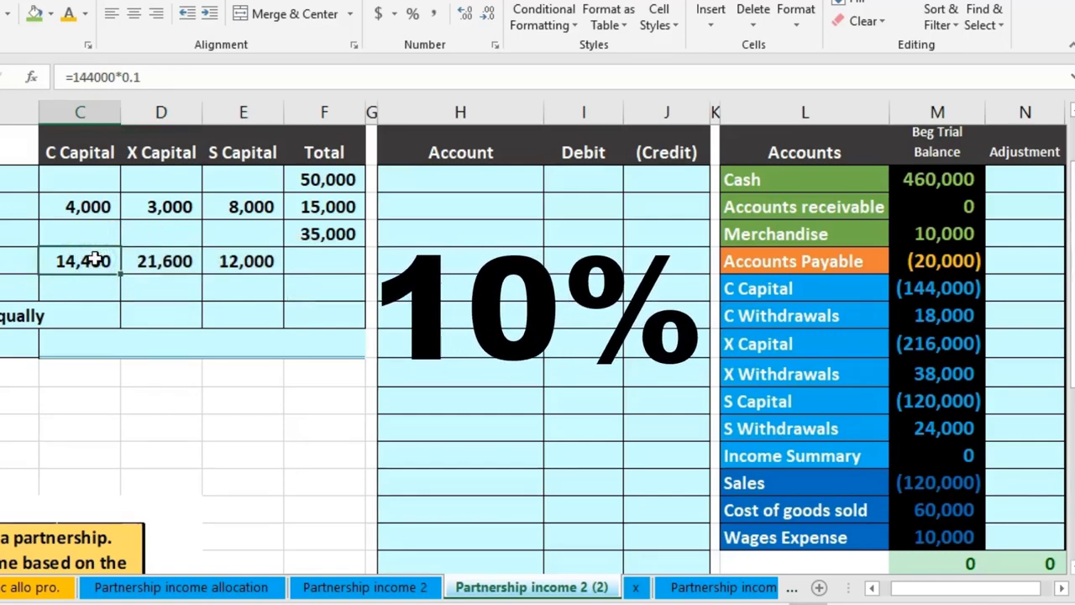
pyautogui.moveTo(95, 260); pyautogui.dragTo(159, 272)
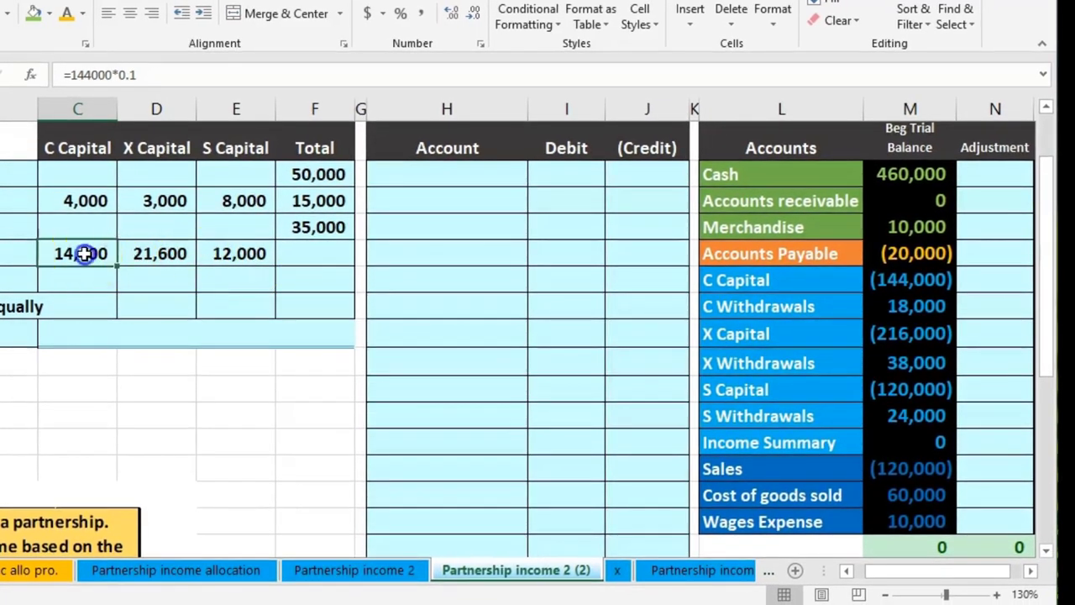
pyautogui.moveTo(85, 253); pyautogui.dragTo(220, 263)
pyautogui.moveTo(660, 580); pyautogui.dragTo(660, 580)
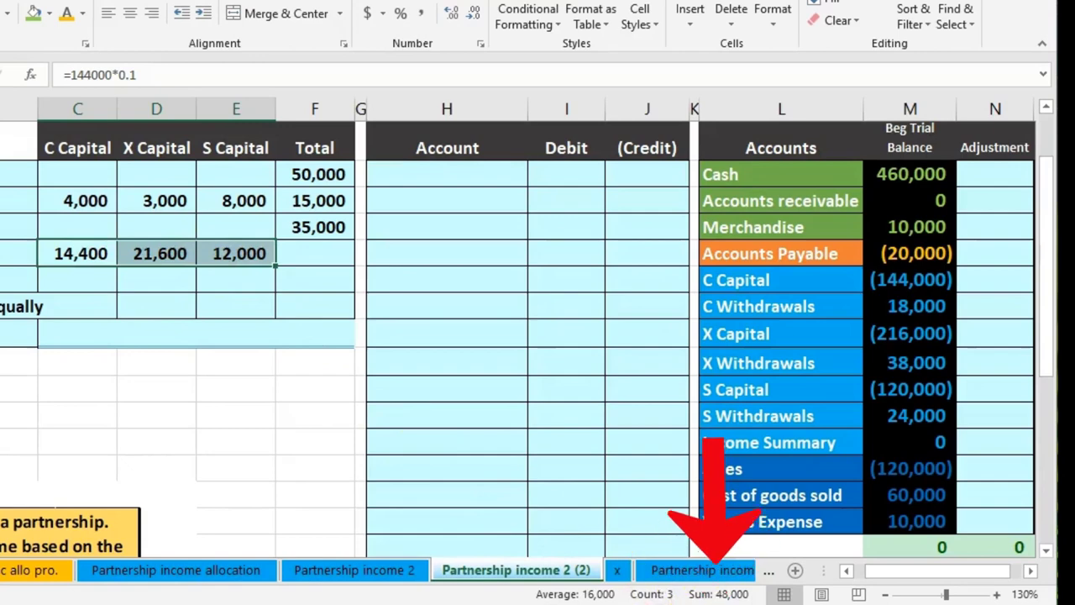
pyautogui.click(340, 258)
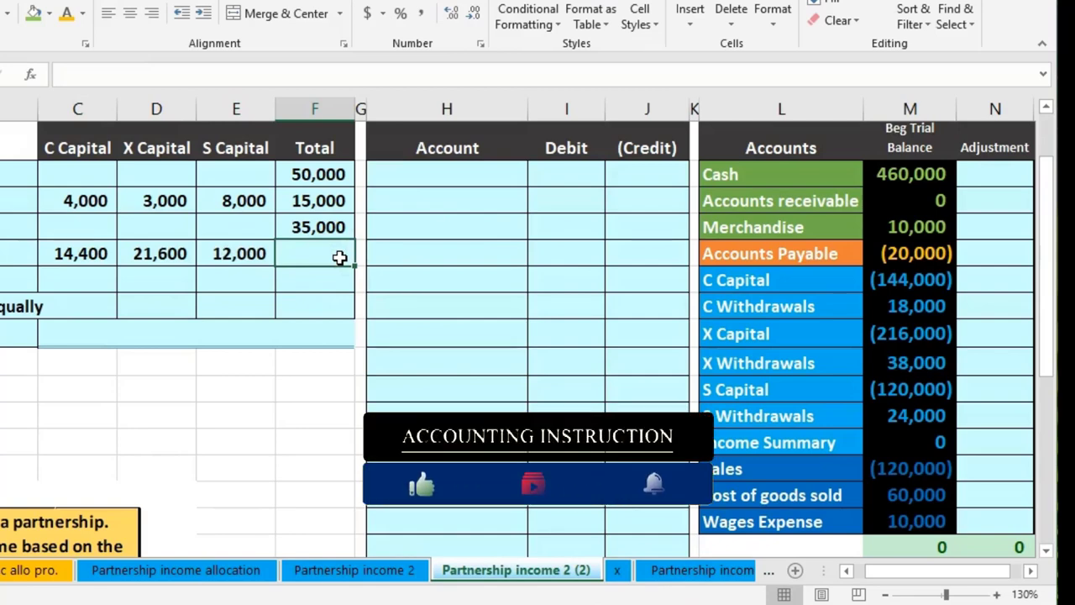
pyautogui.write('=sum(')
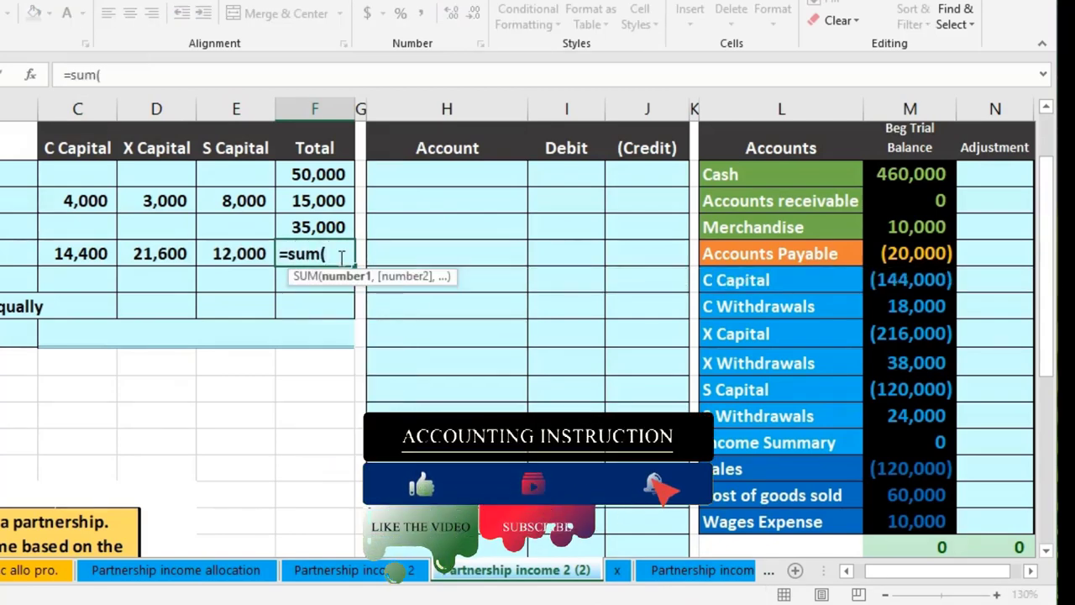
pyautogui.moveTo(108, 250); pyautogui.dragTo(211, 252)
pyautogui.press('Return')
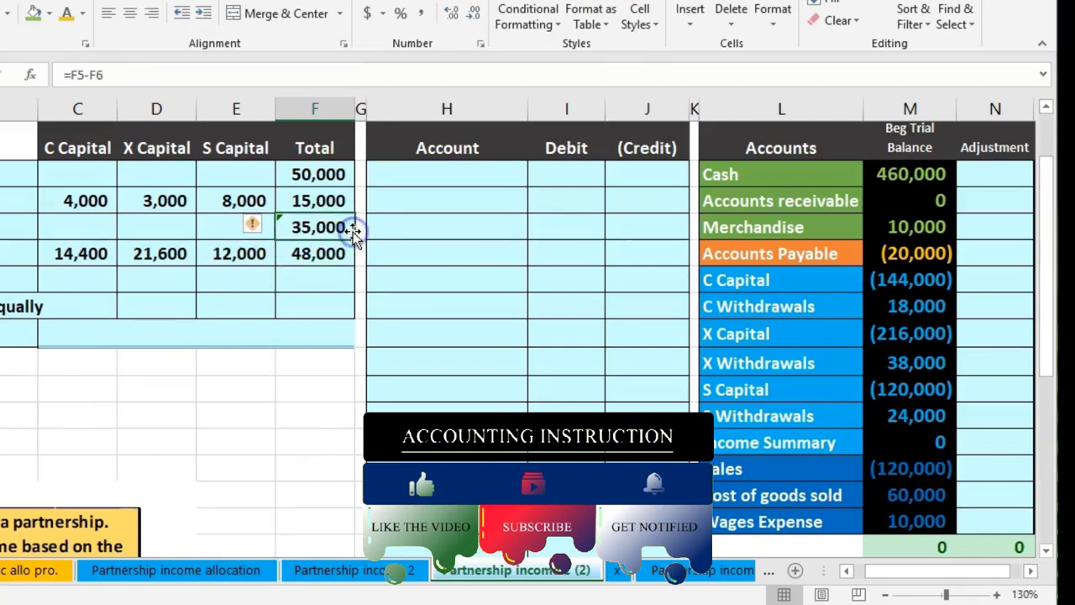
pyautogui.click(335, 253)
# Step: Enter =F7-F8 in F9 to show the (13,000) remaining balance
pyautogui.click(327, 279)
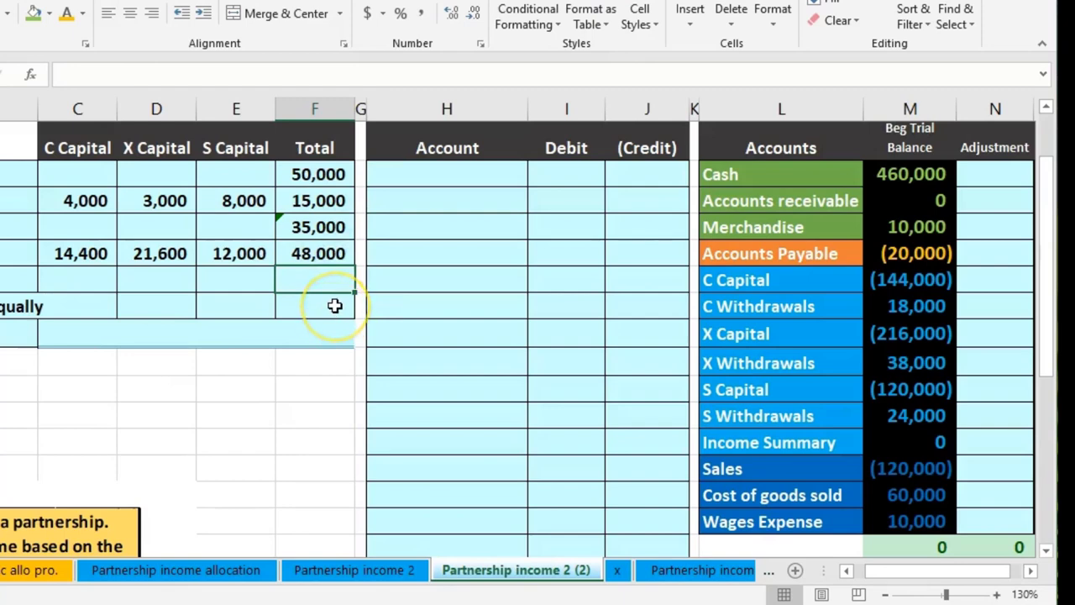
pyautogui.write('=')
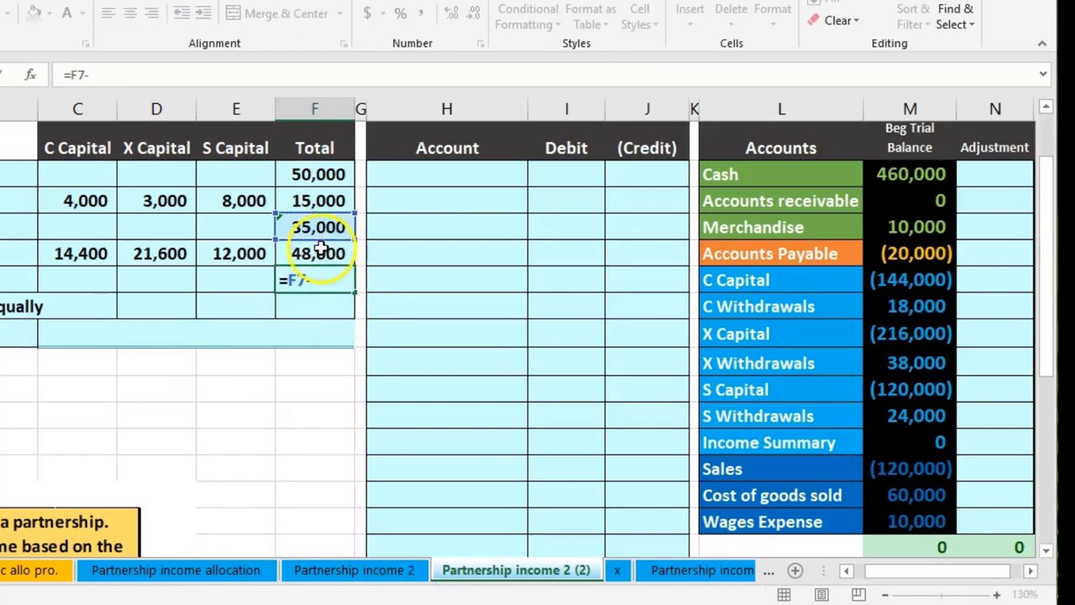
pyautogui.press('Return')
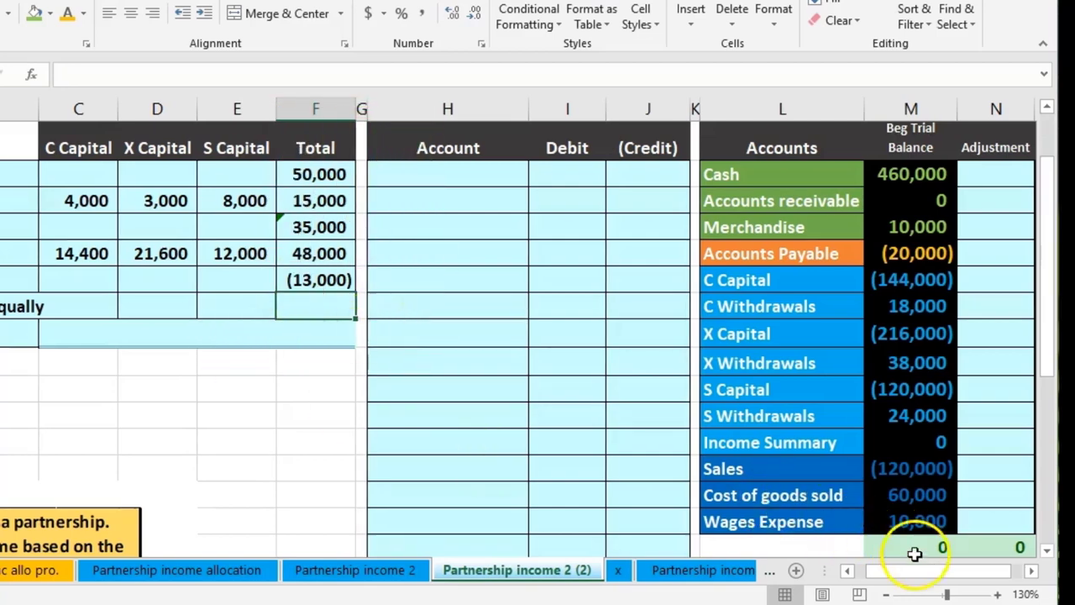
# Step: Scroll back to column A and review the remaining-balance and interest formulas in the allocation table
pyautogui.hscroll(-5, 949, 579)
pyautogui.hscroll(-1, 452, 446)
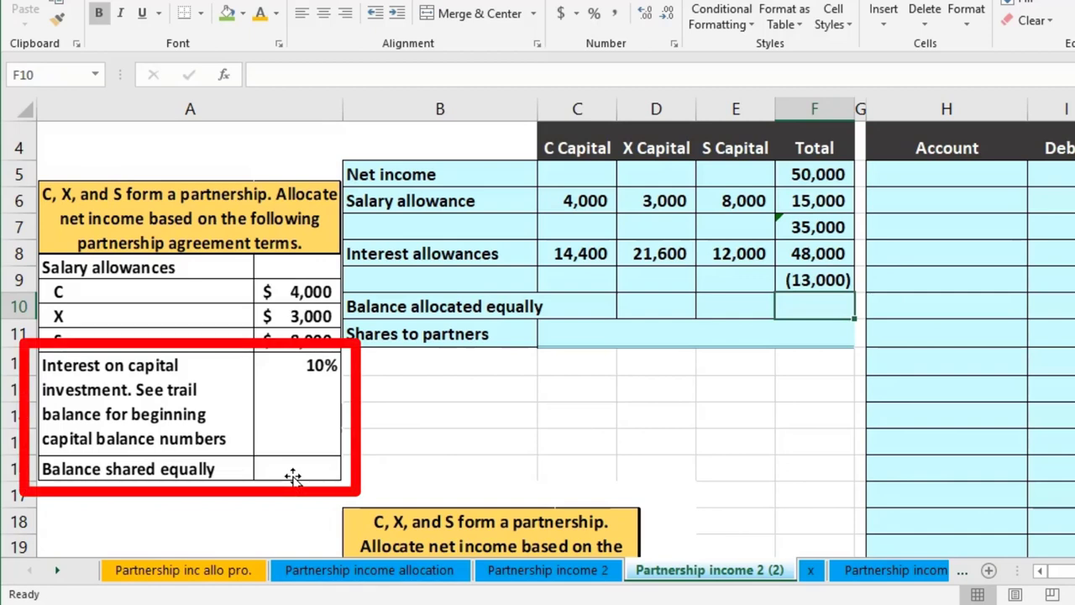
pyautogui.click(585, 309)
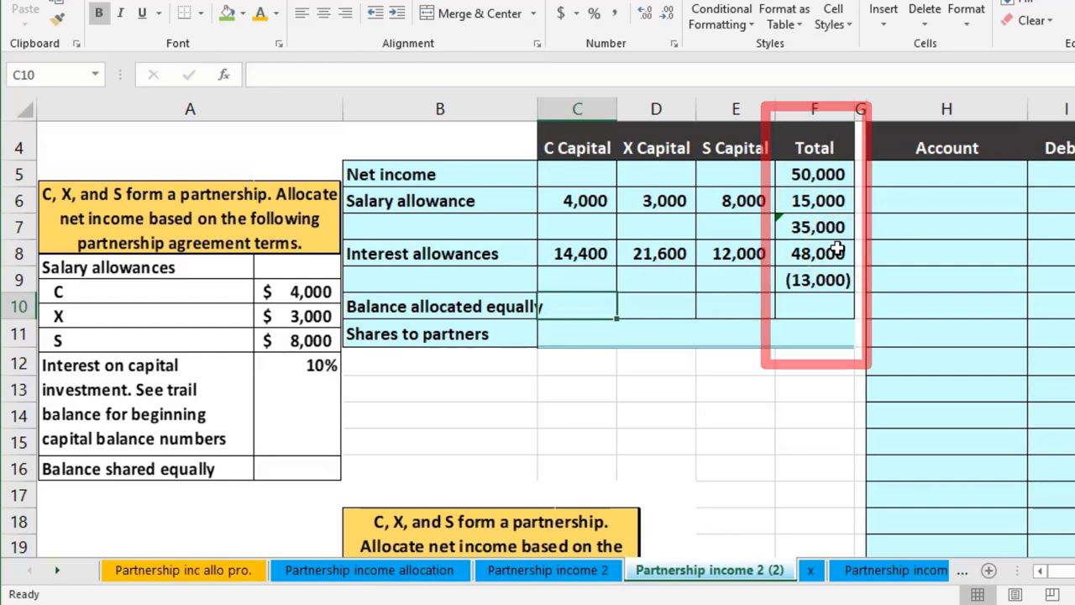
pyautogui.click(827, 280)
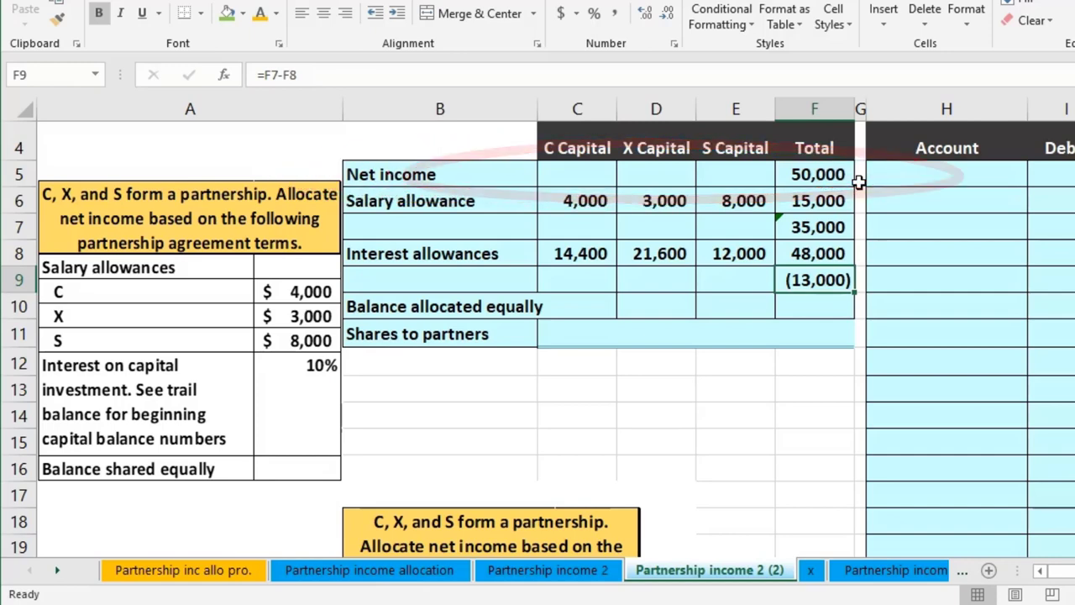
pyautogui.click(656, 254)
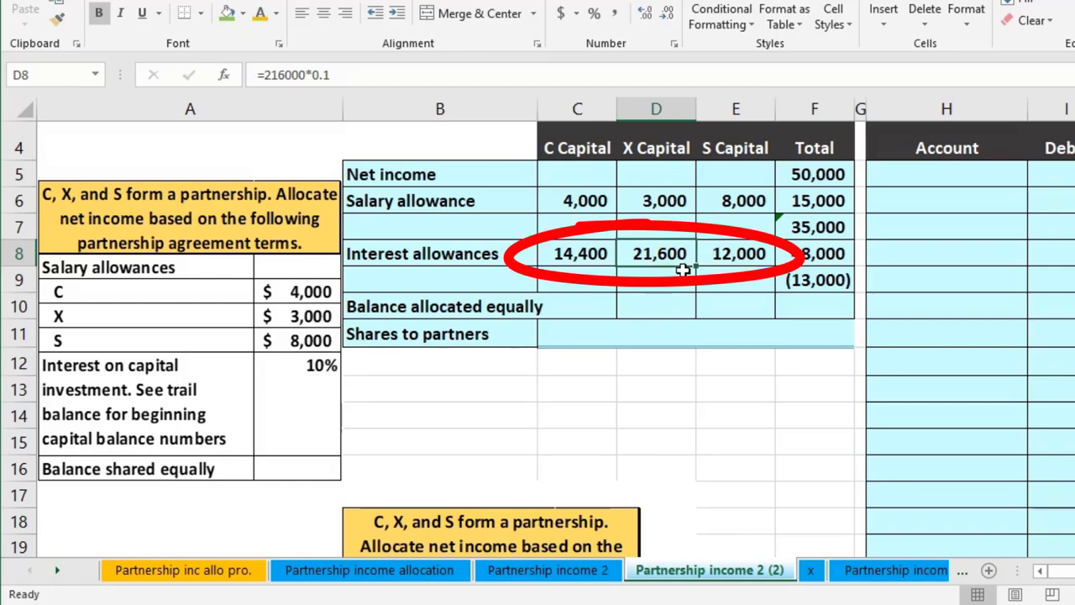
pyautogui.click(809, 280)
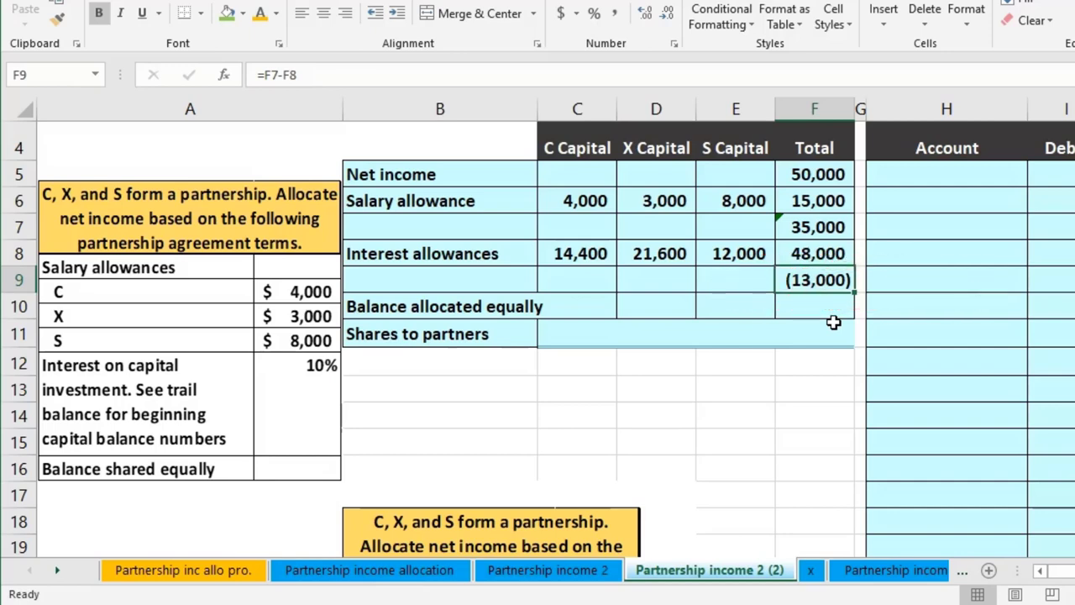
pyautogui.click(588, 312)
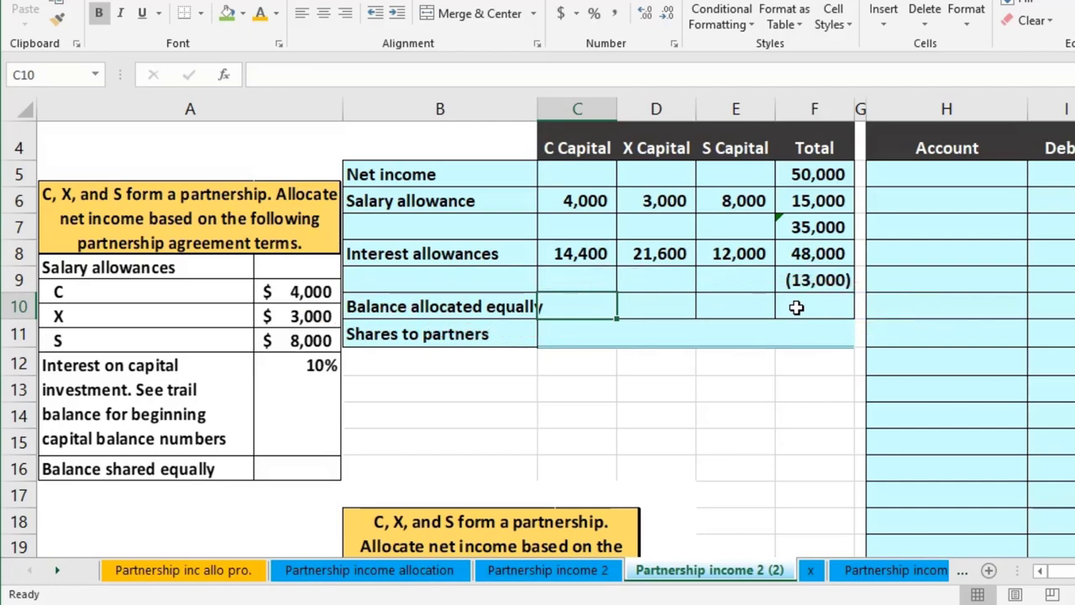
# Step: Enter each partner's equal share of the remaining balance, (4,333) for C, X and S
pyautogui.write('=')
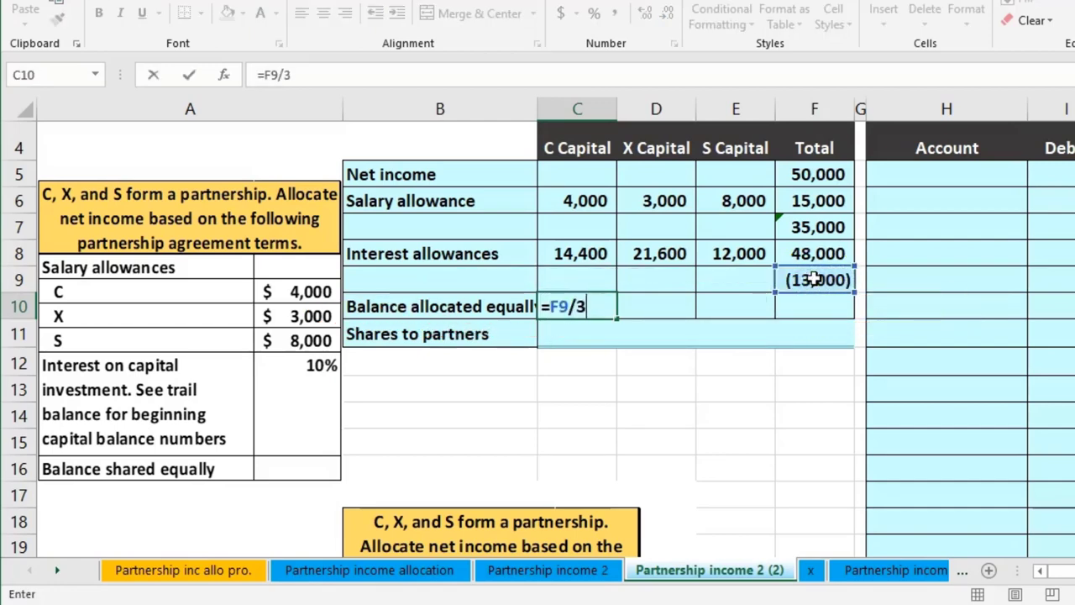
pyautogui.press('Tab')
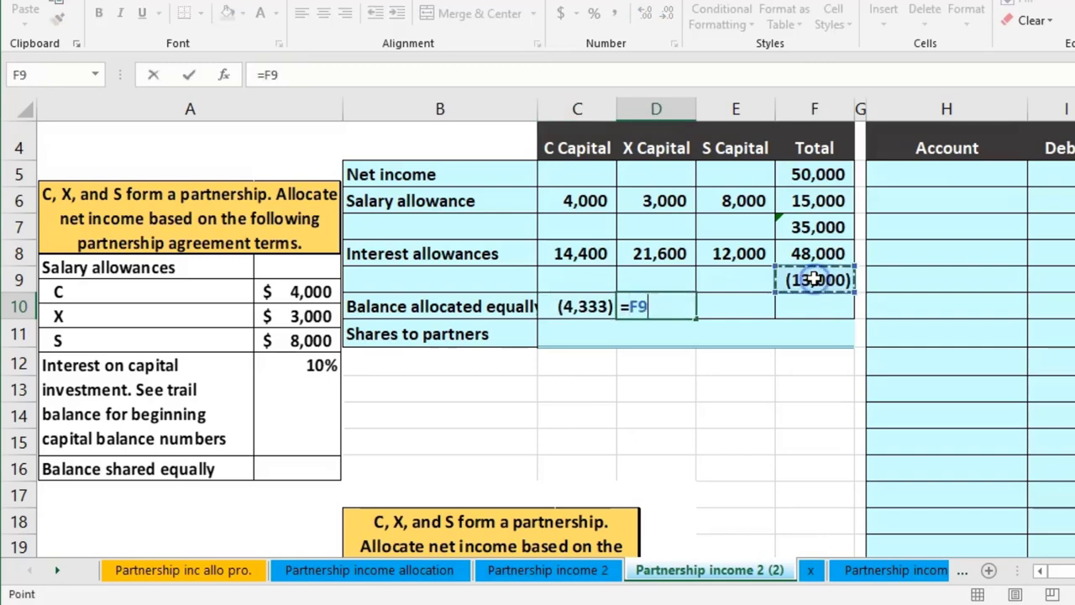
pyautogui.press('Tab')
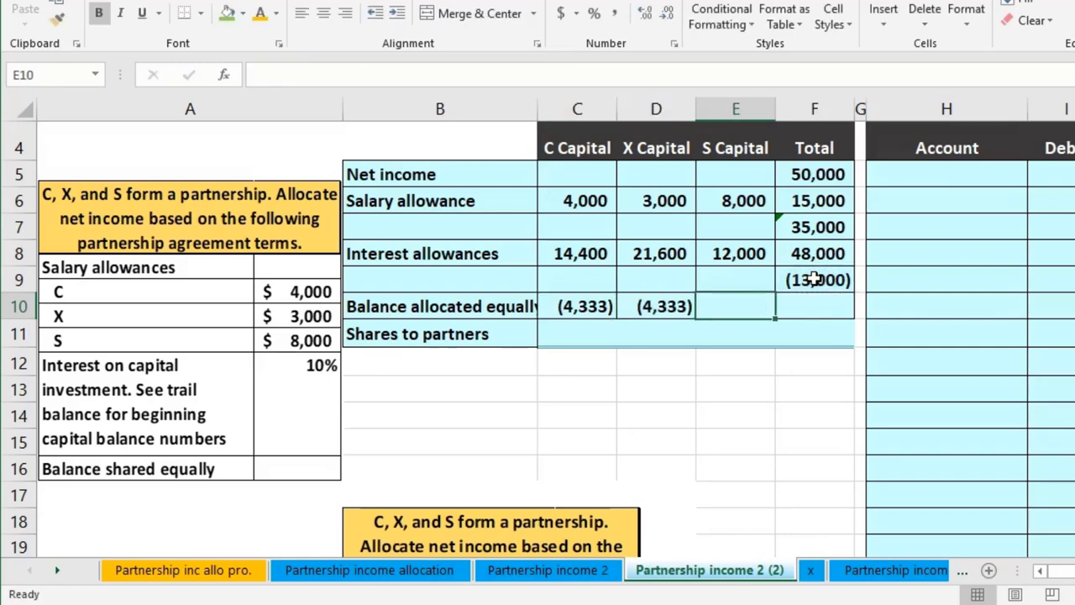
pyautogui.write('=')
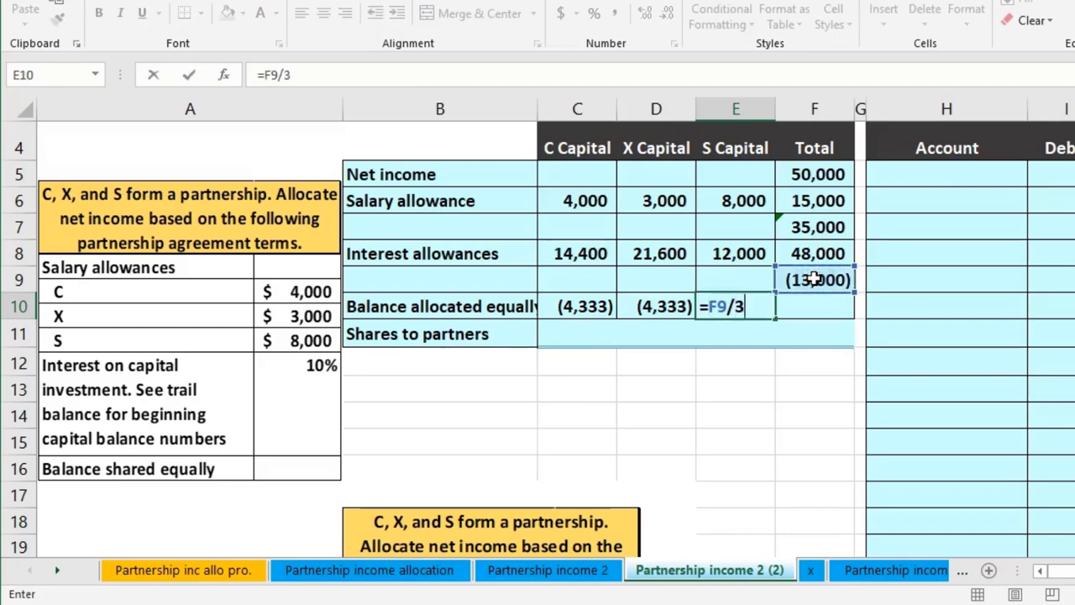
pyautogui.press('Tab')
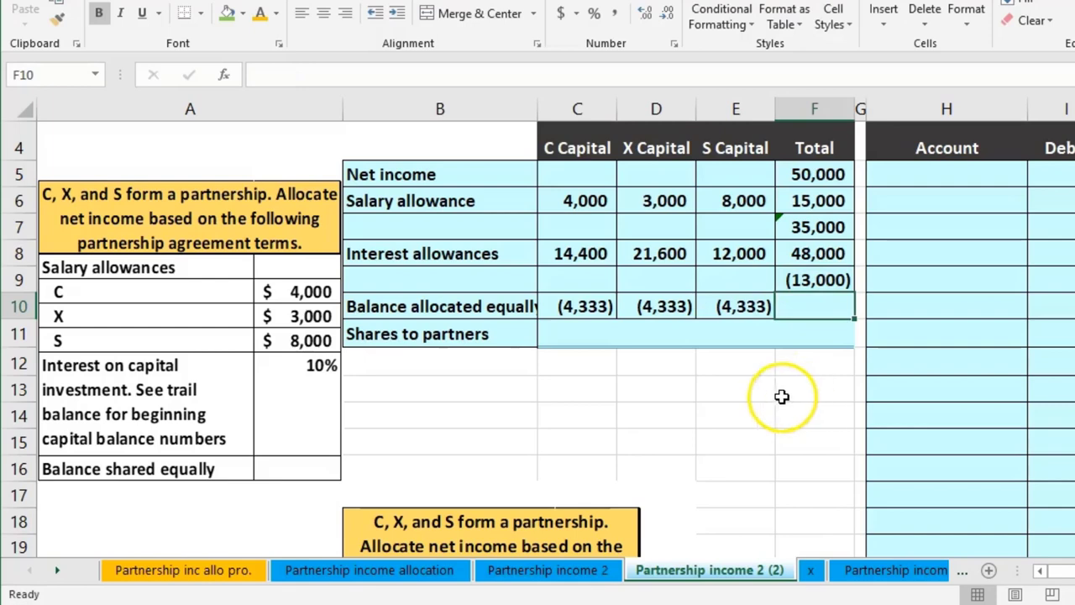
# Step: Total the equal shares in F10 with =SUM(C10:E10), giving (13,000)
pyautogui.write('=')
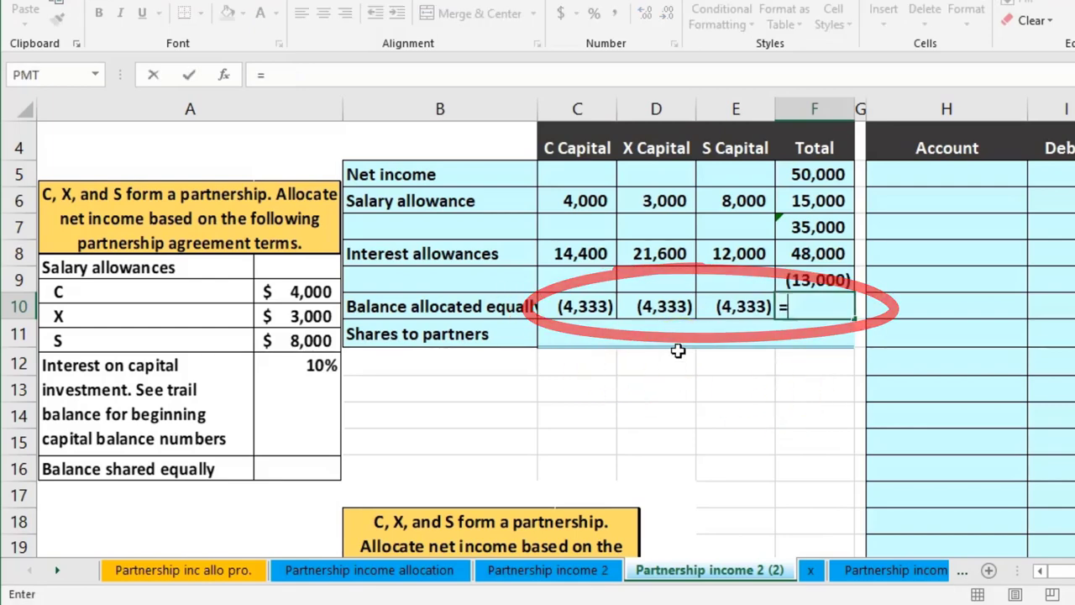
pyautogui.write('sum(')
pyautogui.press('Left')
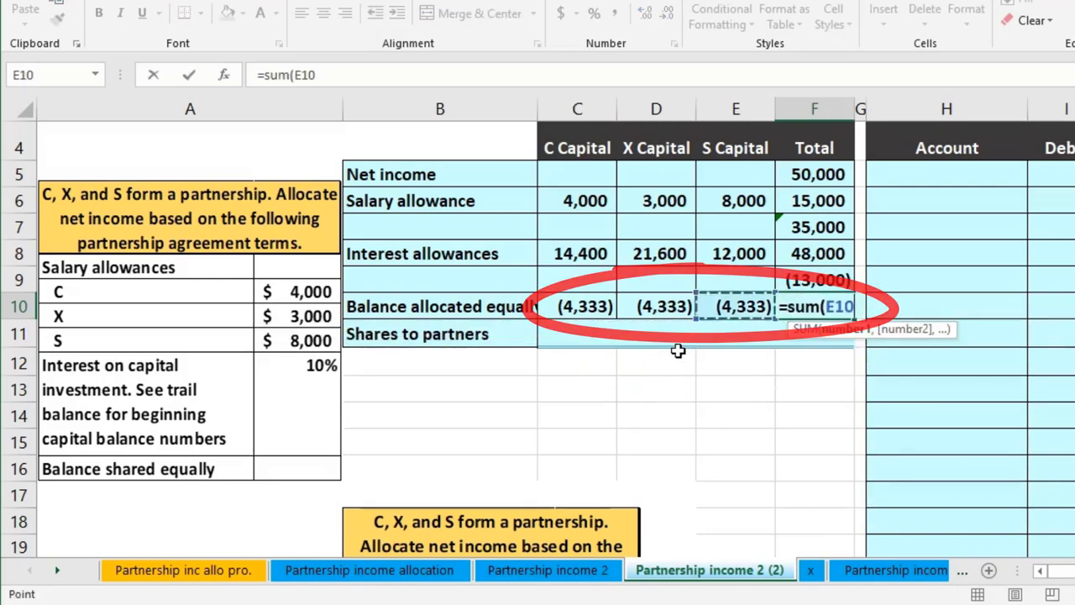
pyautogui.press('Left')
pyautogui.press('Left')
pyautogui.hotkey('shift', 'Right')
pyautogui.hotkey('shift', 'Right')
pyautogui.press('Return')
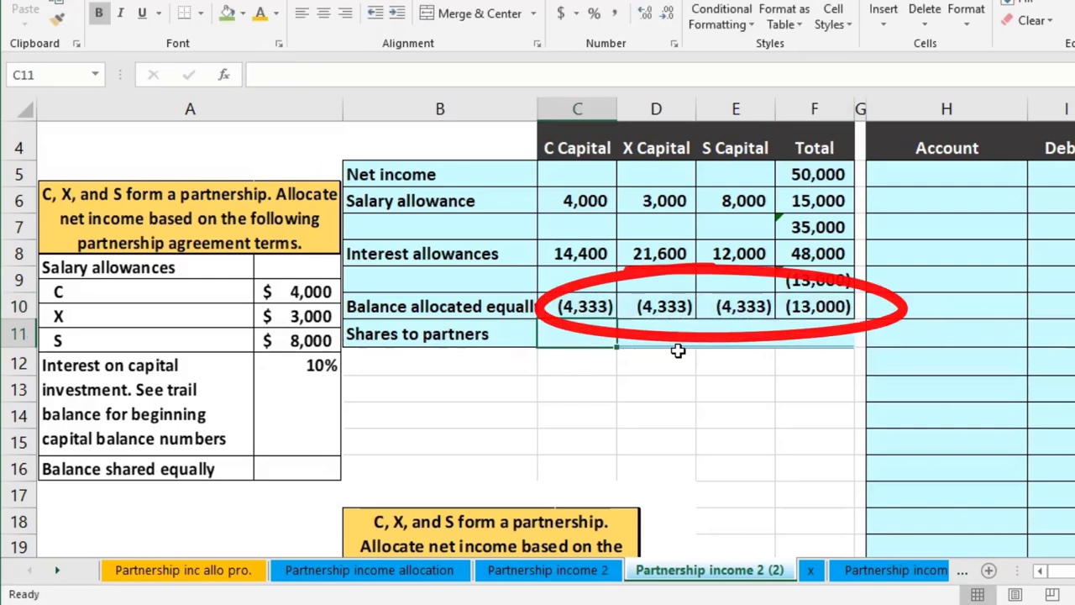
pyautogui.moveTo(730, 271)
pyautogui.mouseDown()
pyautogui.moveTo(780, 334)
pyautogui.moveTo(744, 327)
pyautogui.moveTo(808, 325)
pyautogui.mouseUp()
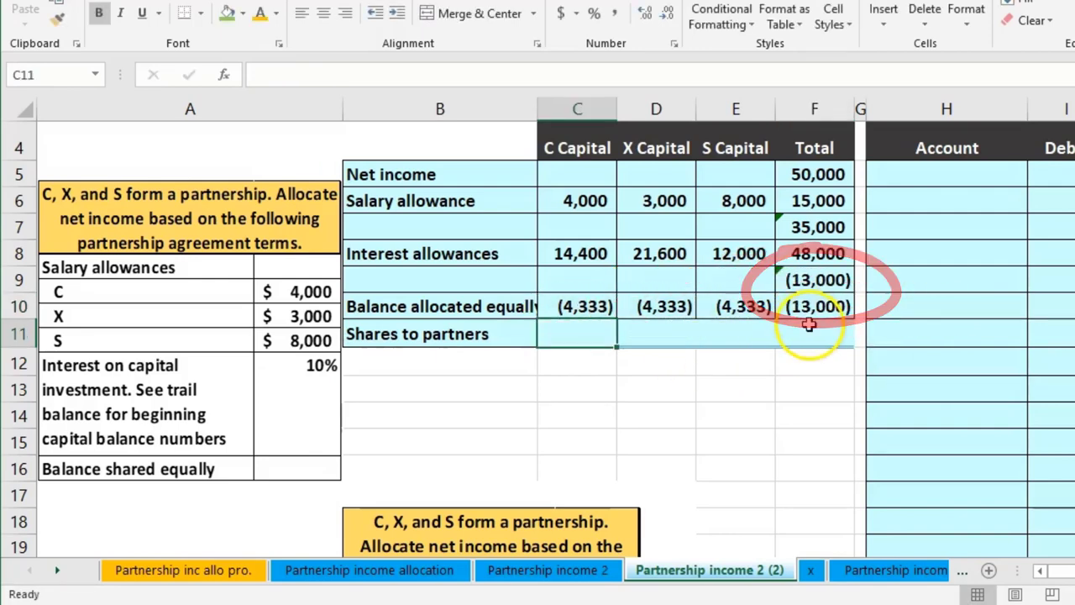
pyautogui.click(567, 203)
pyautogui.click(563, 252)
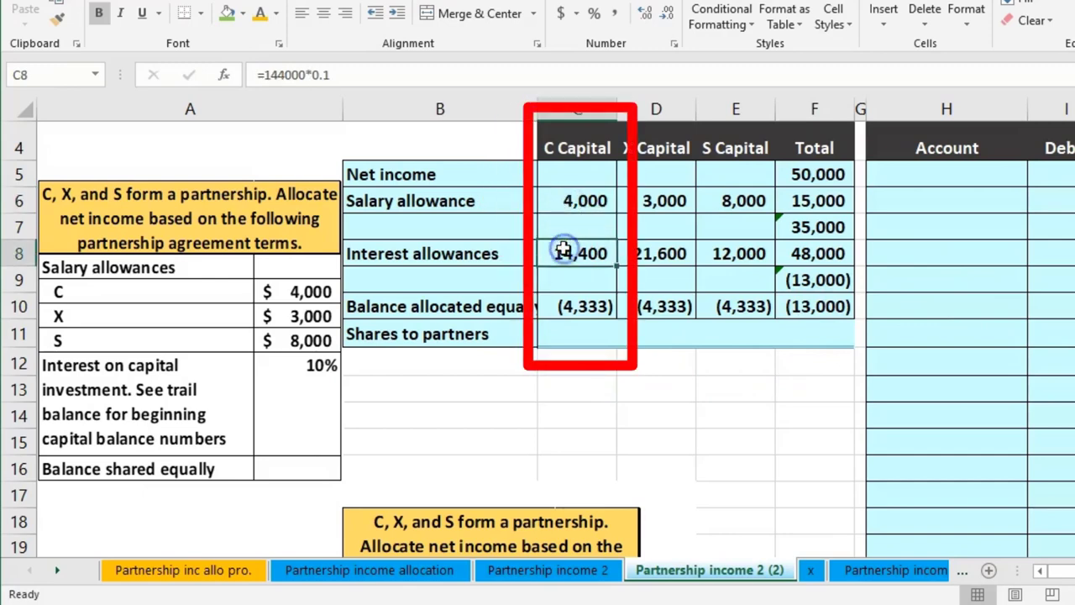
pyautogui.click(563, 304)
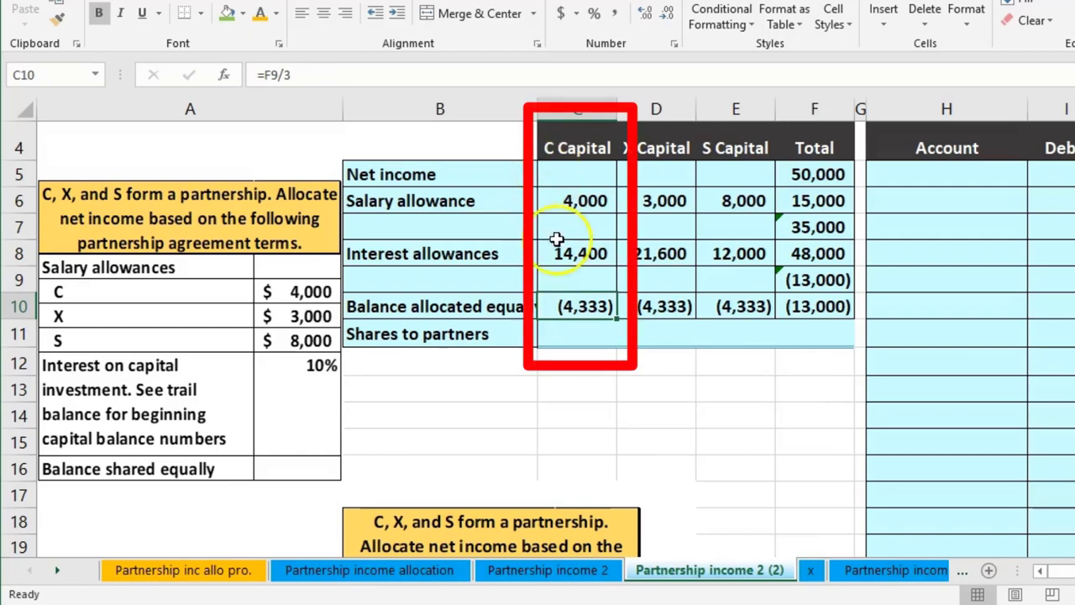
pyautogui.click(566, 331)
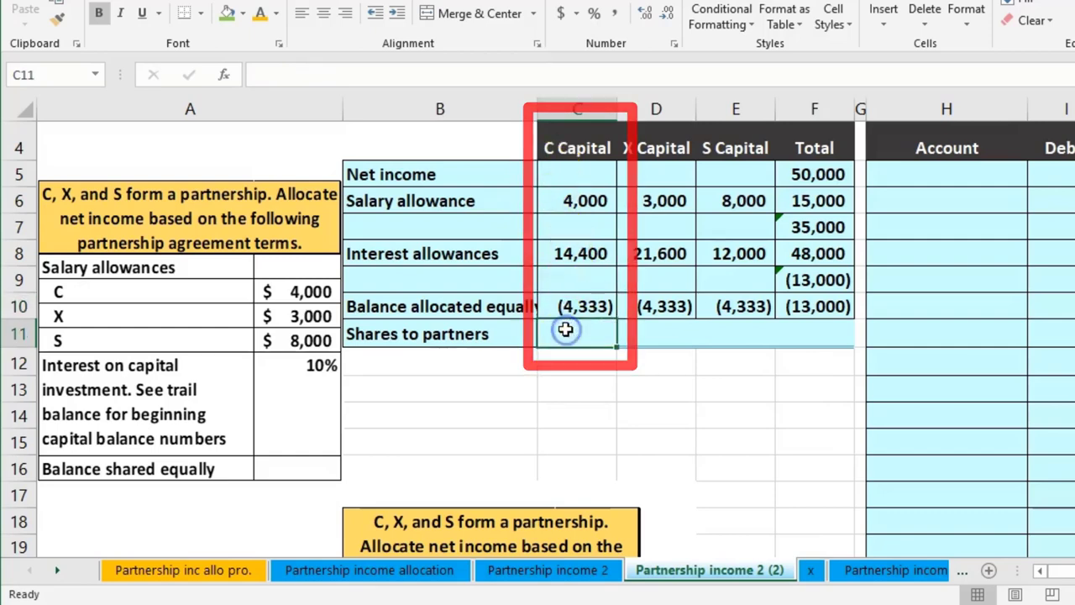
pyautogui.click(801, 177)
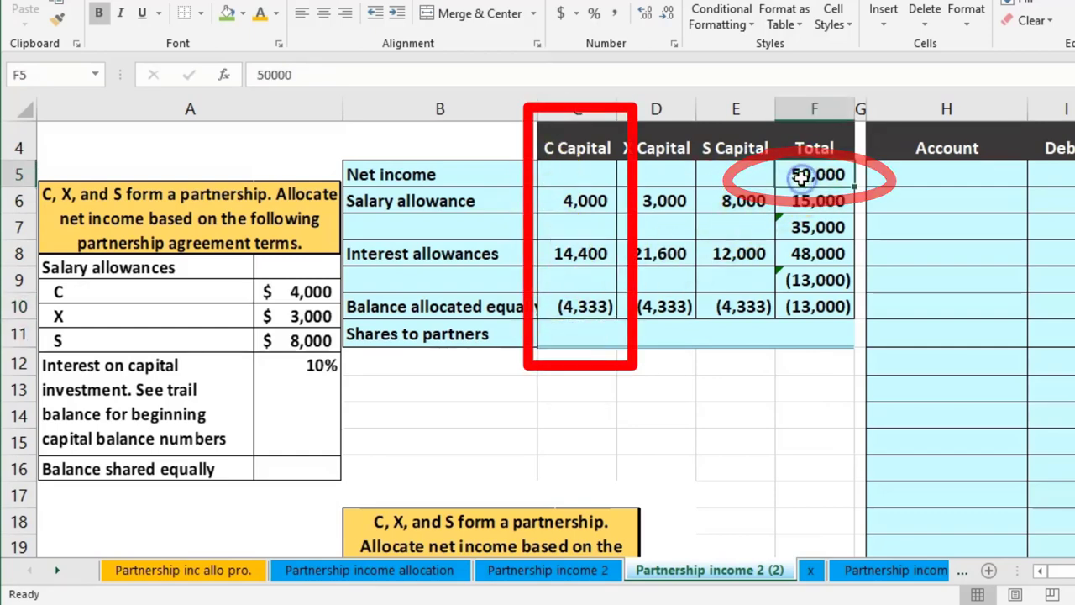
pyautogui.click(592, 333)
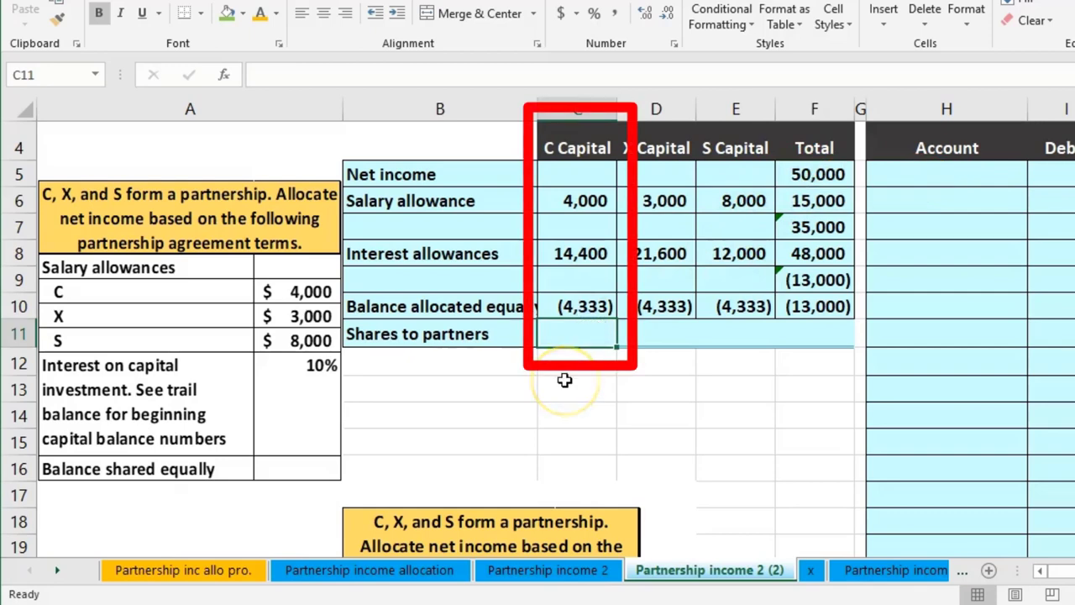
# Step: Sum rows 5–10 for each partner, giving shares of 14,067, 20,267 and 15,667
pyautogui.write('=')
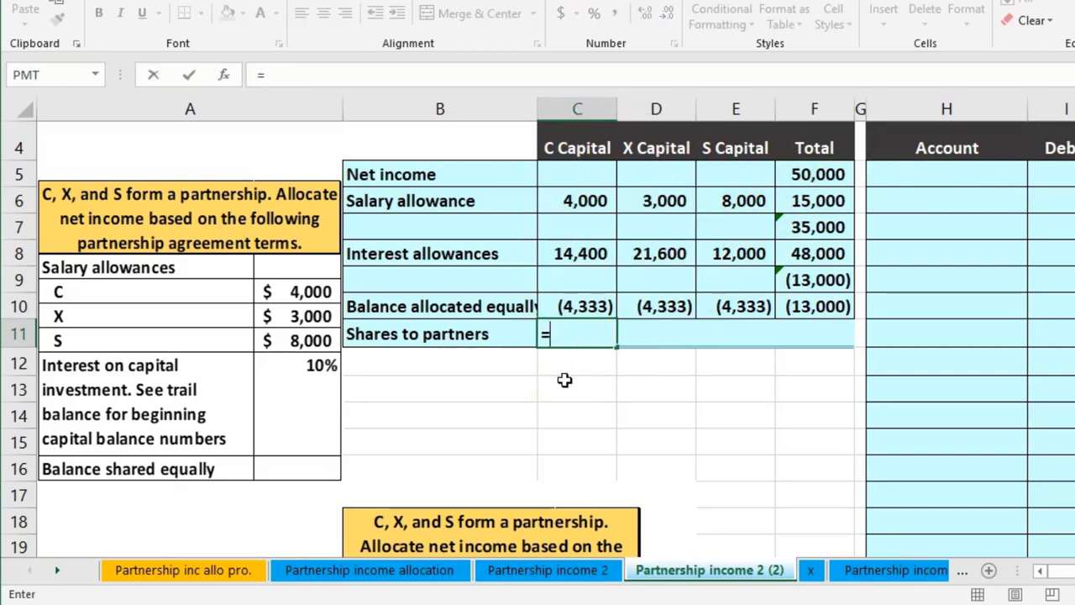
pyautogui.write('sum')
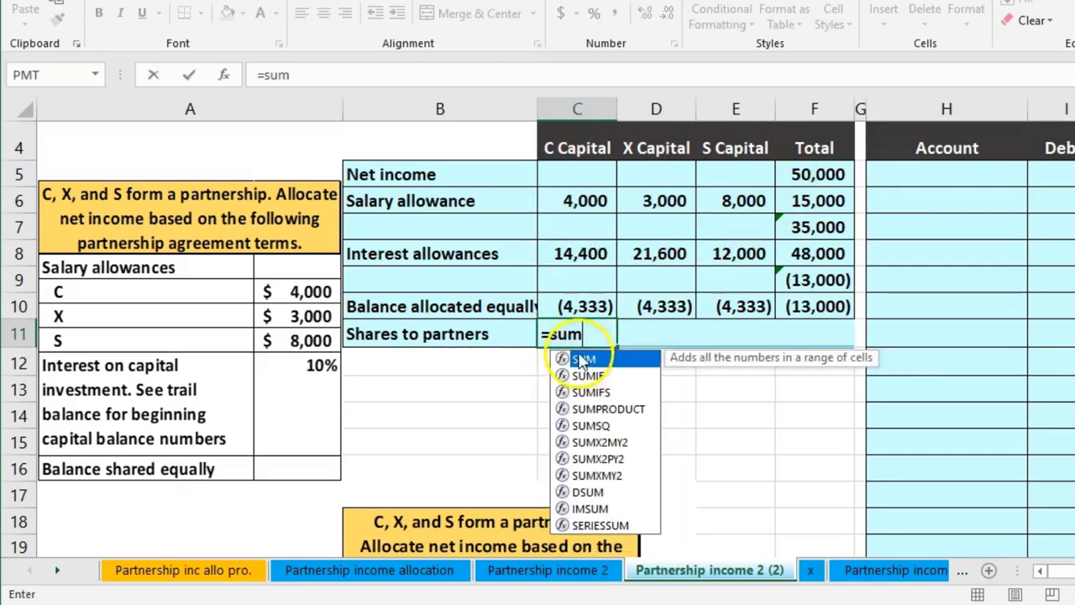
pyautogui.doubleClick(581, 360)
pyautogui.moveTo(594, 180); pyautogui.dragTo(583, 294)
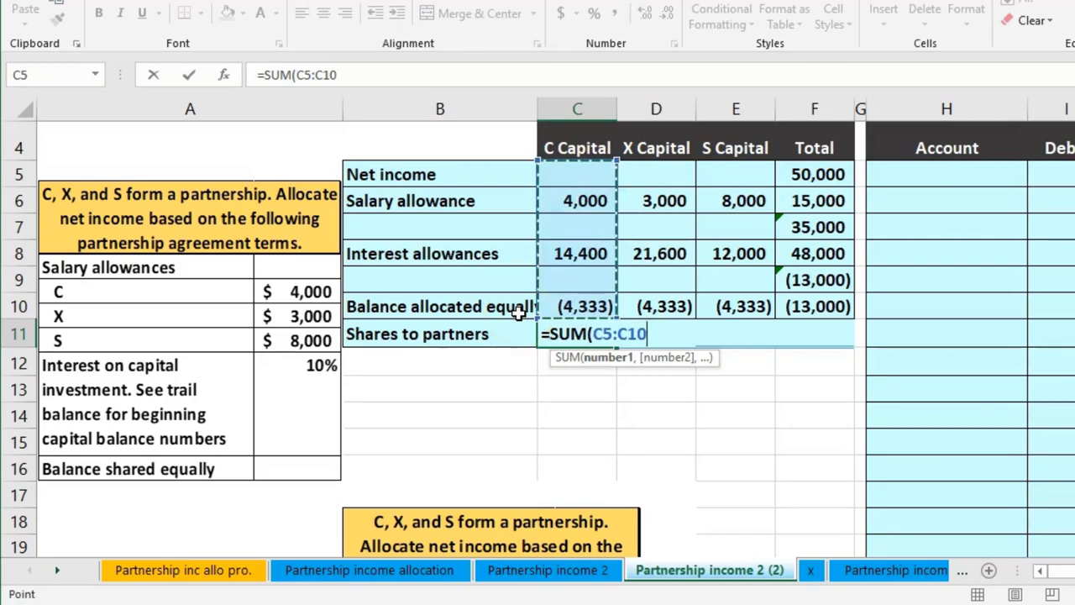
pyautogui.press('Tab')
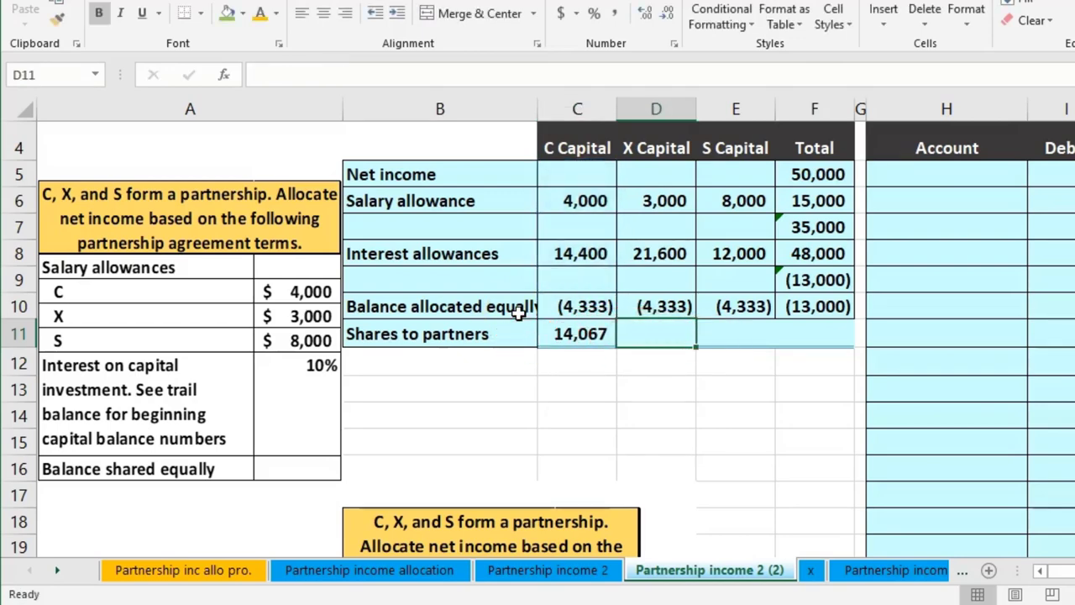
pyautogui.write('=sum')
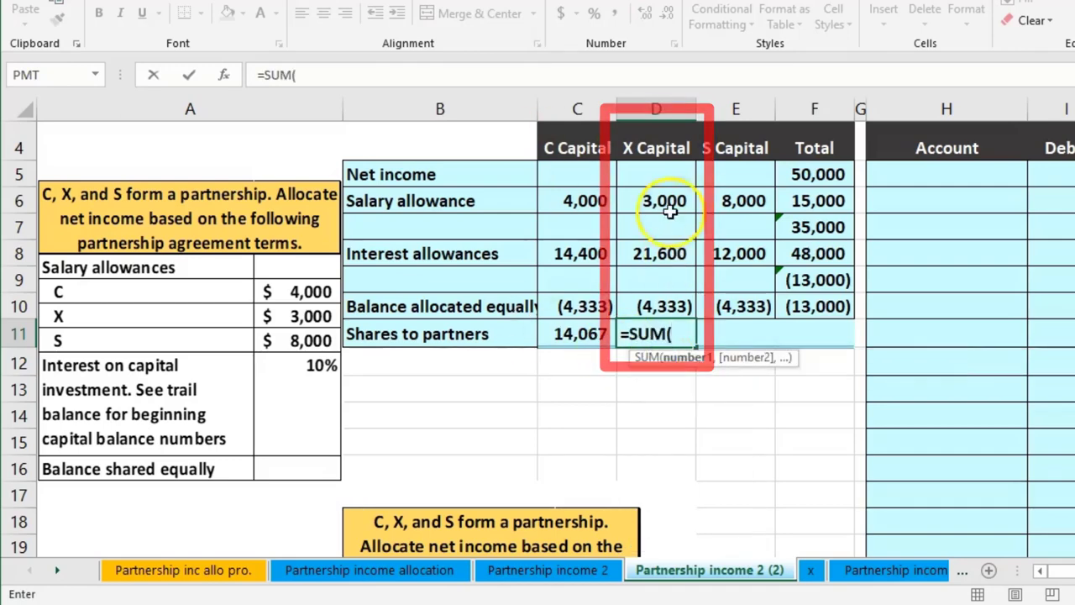
pyautogui.moveTo(663, 175); pyautogui.dragTo(661, 299)
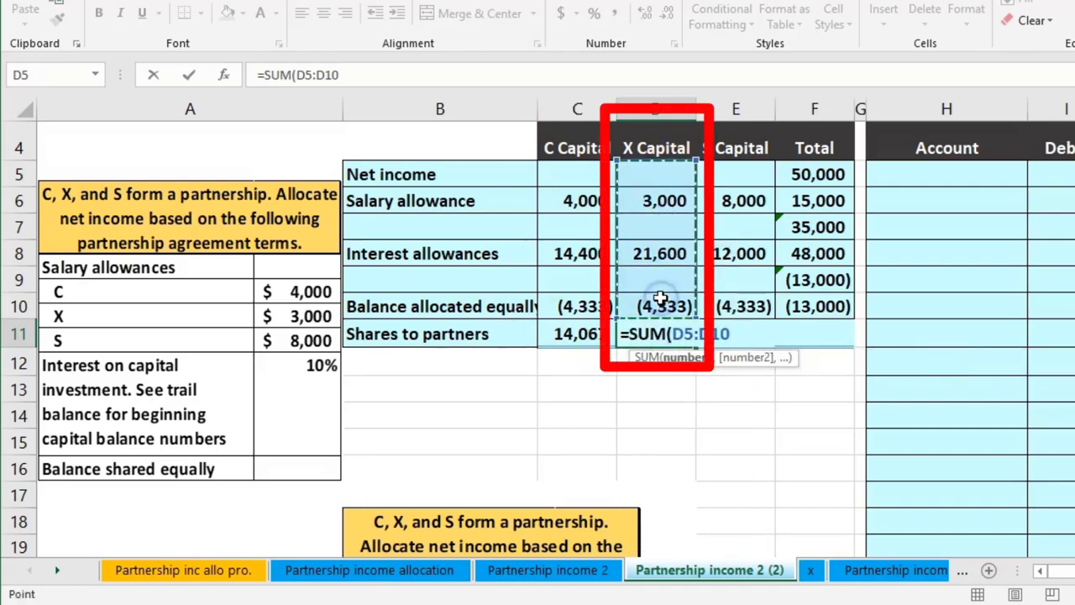
pyautogui.press('Tab')
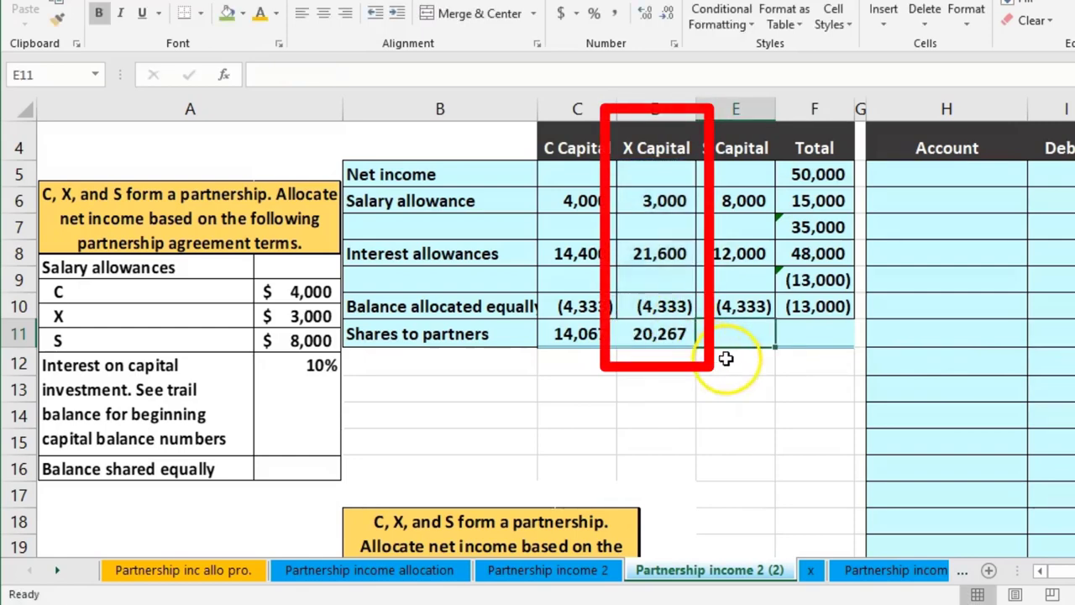
pyautogui.write('=')
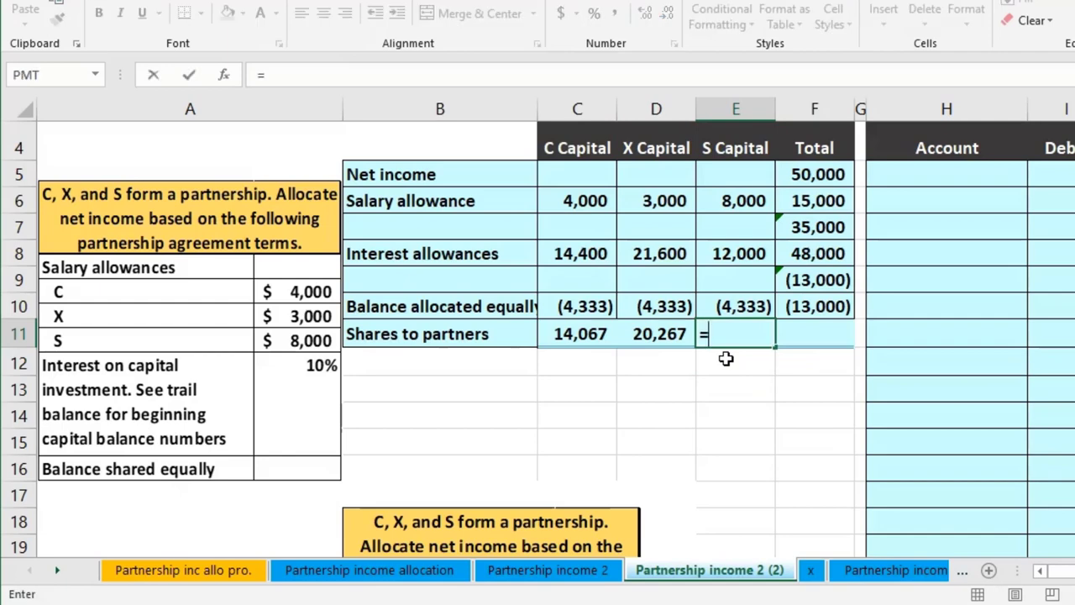
pyautogui.write('sum')
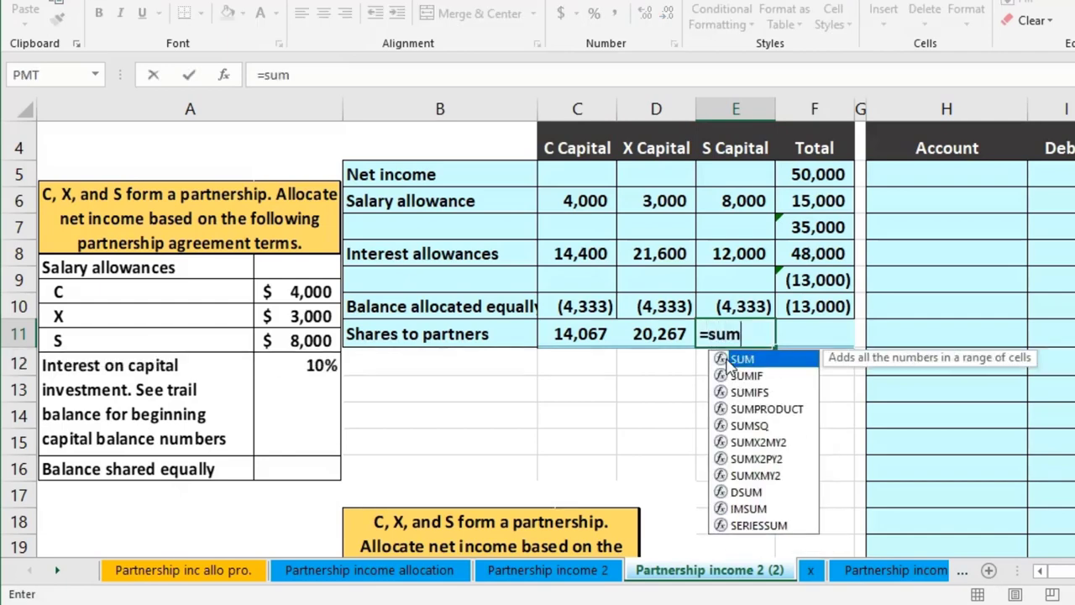
pyautogui.doubleClick(731, 359)
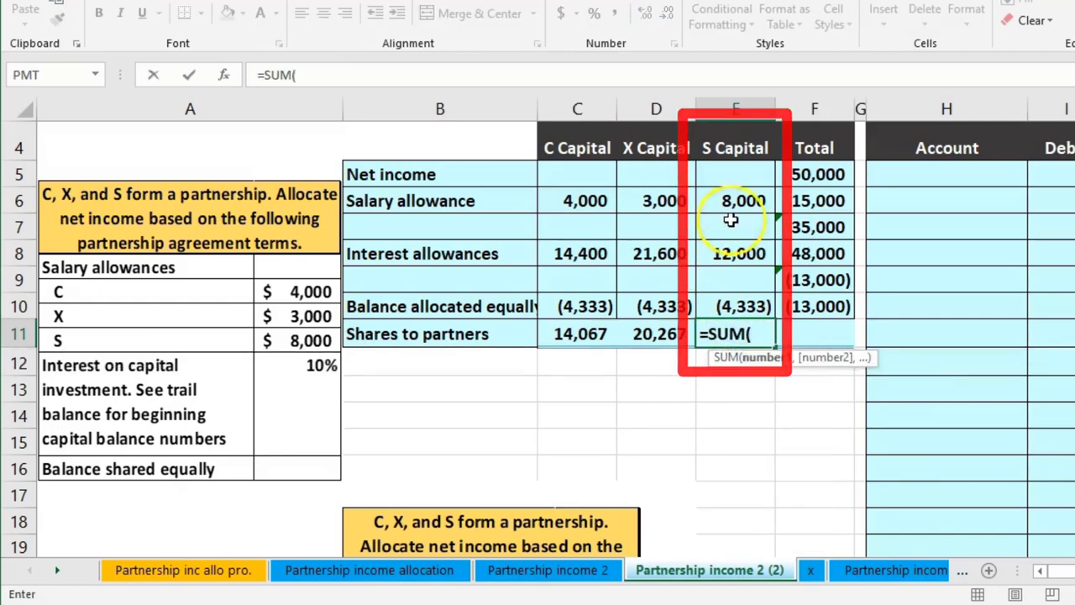
pyautogui.moveTo(735, 178); pyautogui.dragTo(745, 302)
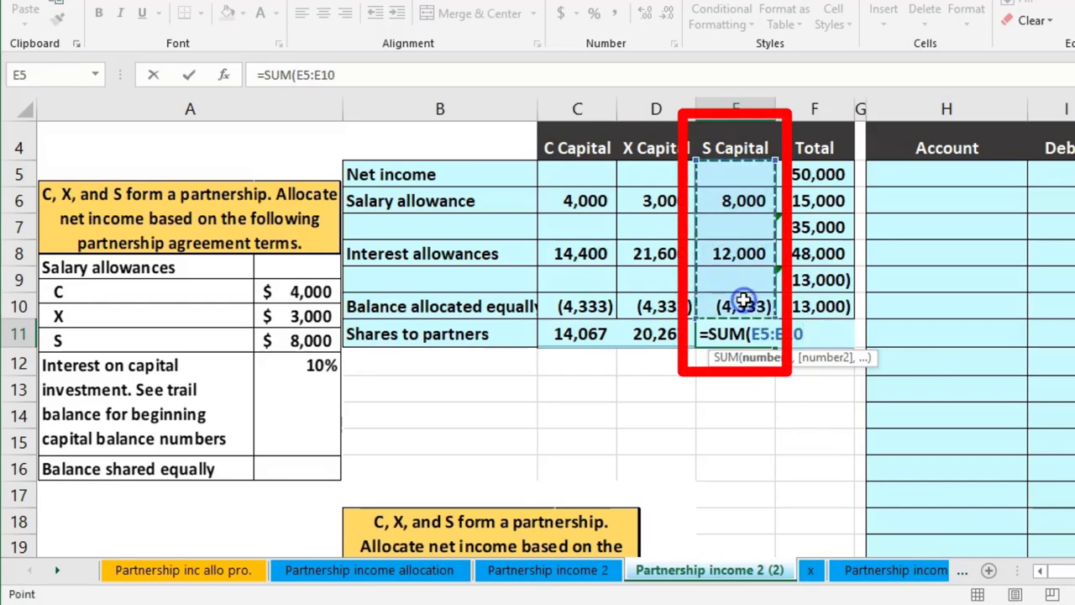
pyautogui.press('Return')
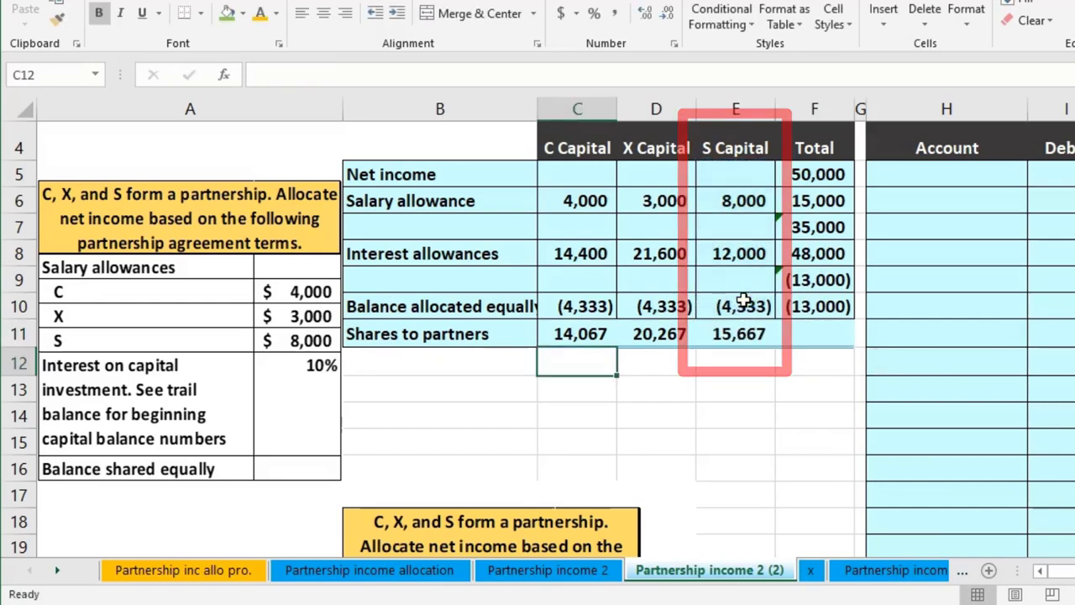
# Step: Total the partner shares in F11 as 50,000 and compare with net income
pyautogui.click(790, 335)
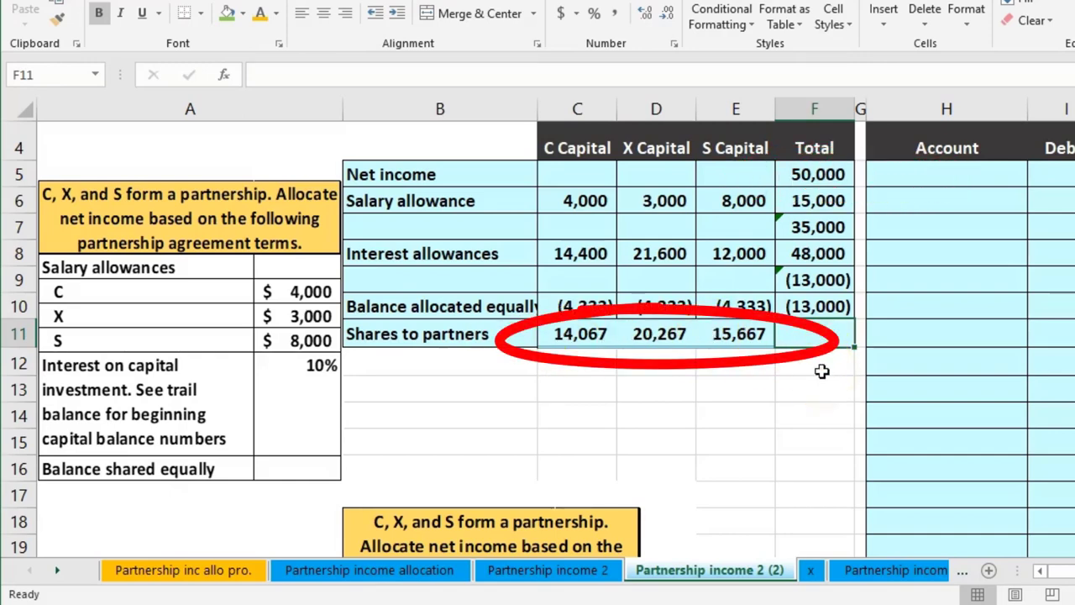
pyautogui.write('=sum(')
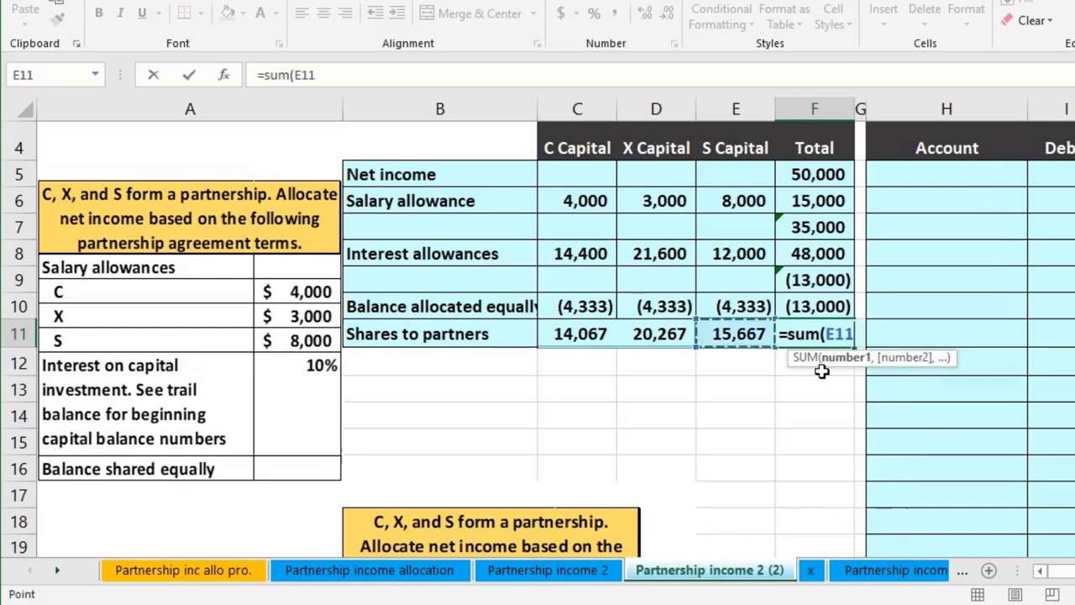
pyautogui.hotkey('shift', 'Left')
pyautogui.hotkey('shift', 'Left')
pyautogui.press('Return')
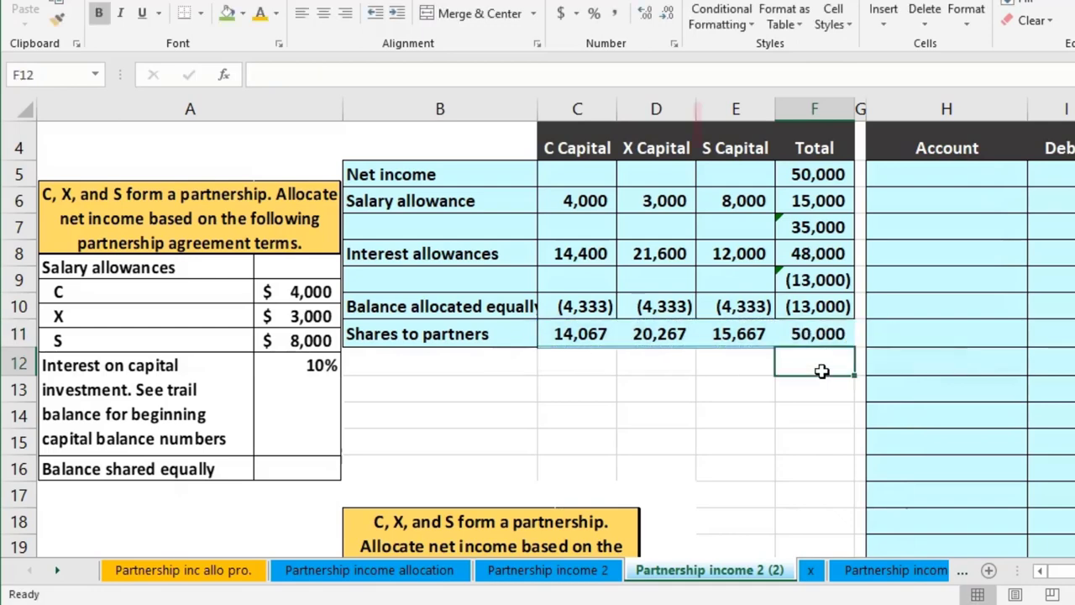
pyautogui.click(804, 176)
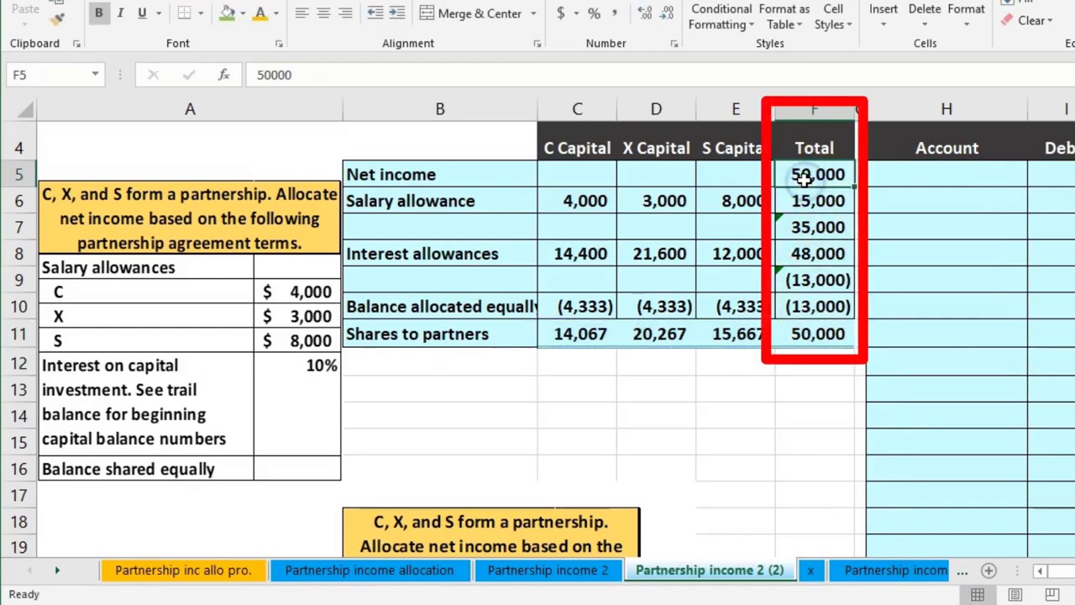
pyautogui.click(588, 147)
pyautogui.click(657, 148)
pyautogui.click(739, 148)
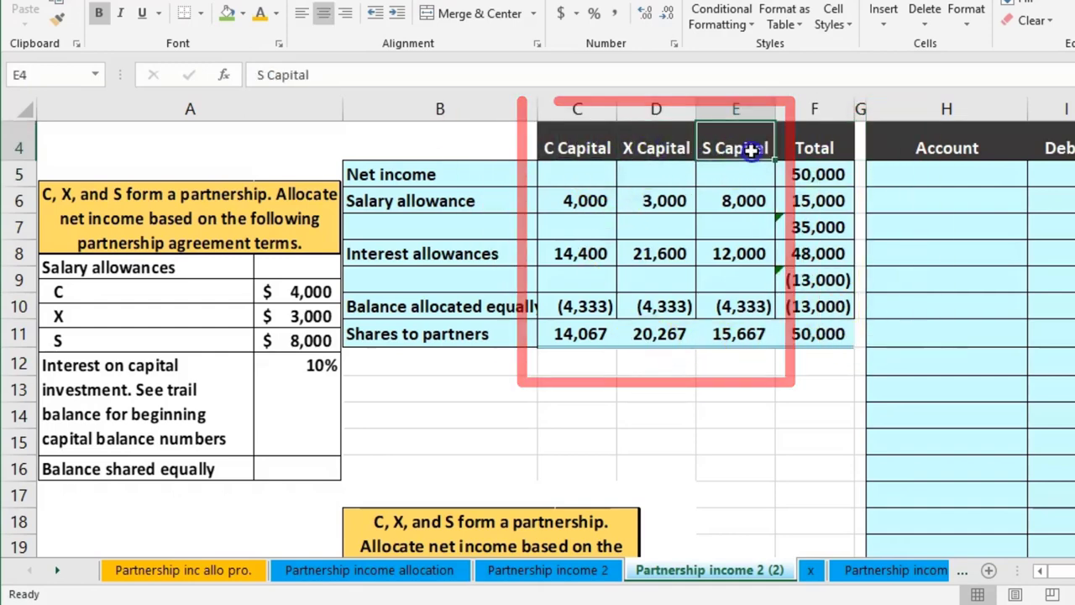
pyautogui.click(609, 334)
pyautogui.click(660, 334)
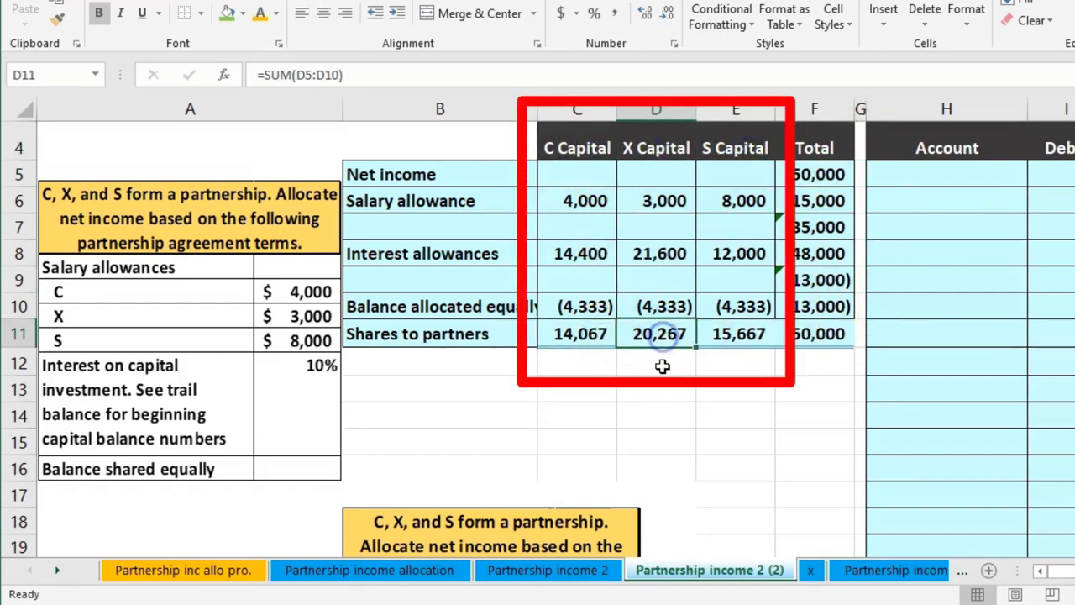
pyautogui.click(732, 334)
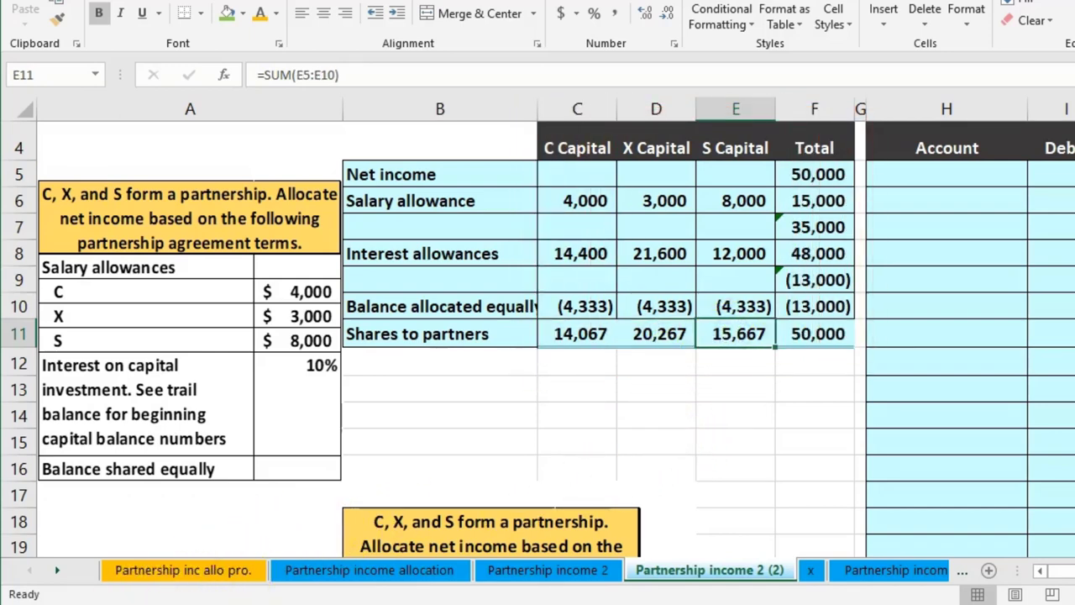
pyautogui.click(699, 418)
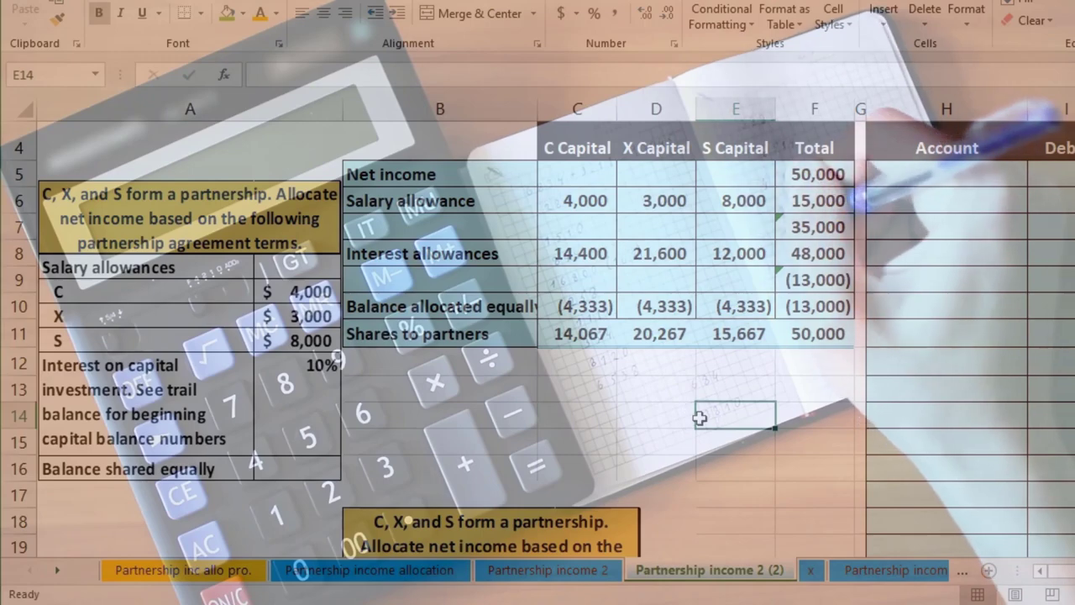
pyautogui.press('Right')
pyautogui.press('Right')
pyautogui.press('Right')
pyautogui.press('Right')
pyautogui.press('Right')
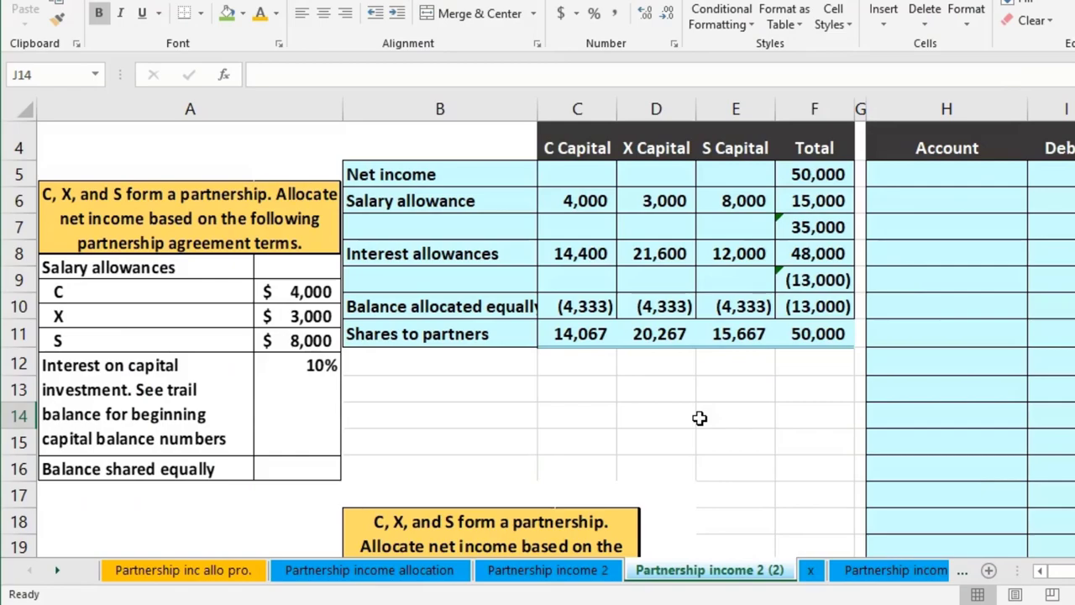
pyautogui.press('Right')
pyautogui.press('Right')
pyautogui.press('Right')
pyautogui.press('Right')
pyautogui.press('Right')
pyautogui.press('Right')
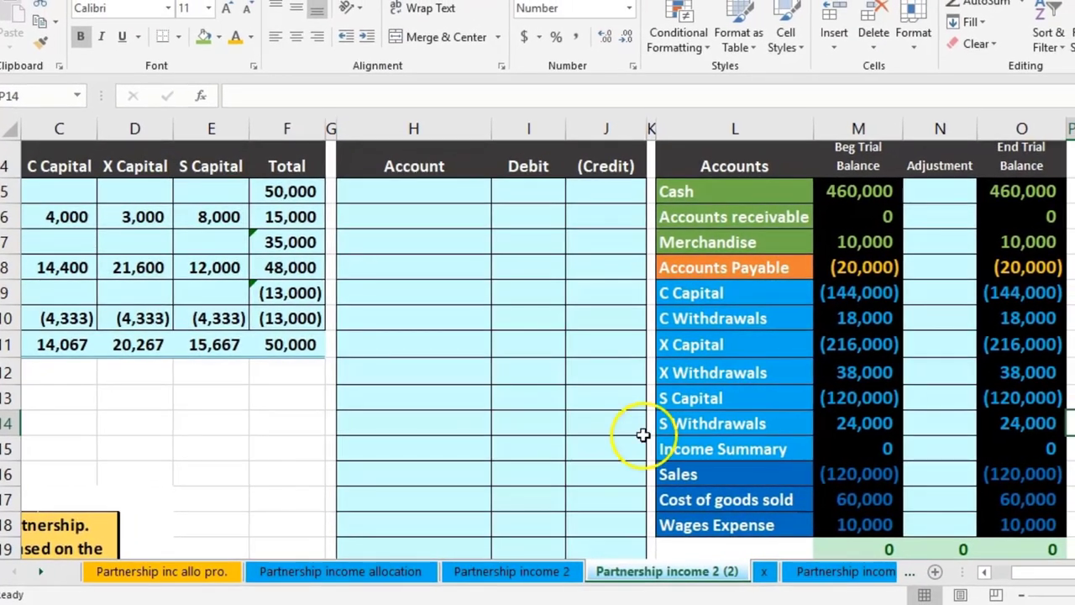
pyautogui.scroll(-1, 641, 435)
pyautogui.click(862, 488)
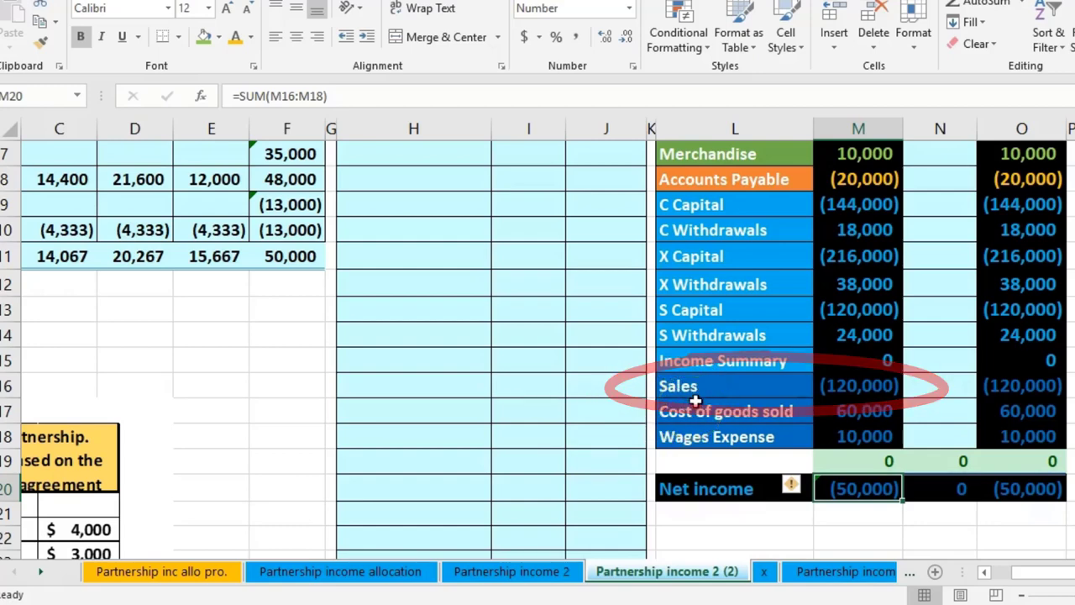
pyautogui.click(710, 391)
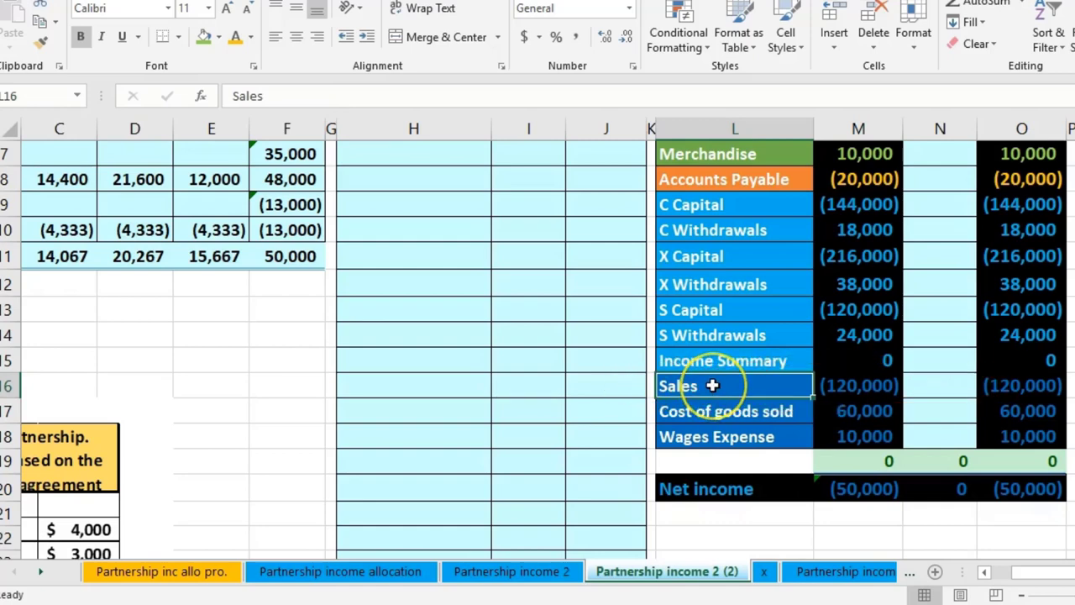
# Step: Copy the Sales account name and paste it as a value into journal cell H5
pyautogui.rightClick(712, 385)
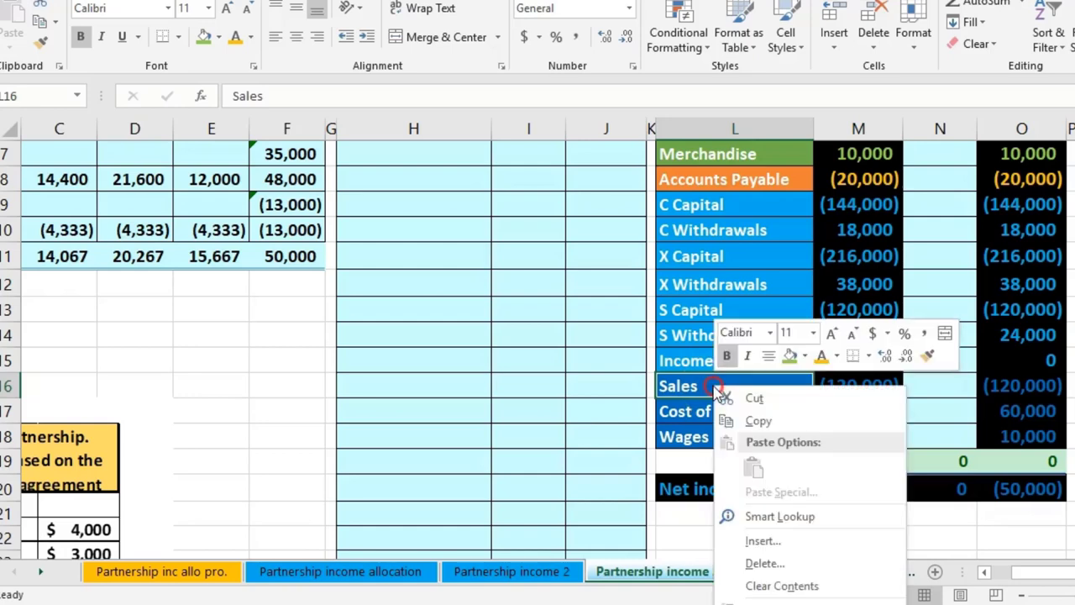
pyautogui.click(733, 420)
pyautogui.scroll(1, 429, 266)
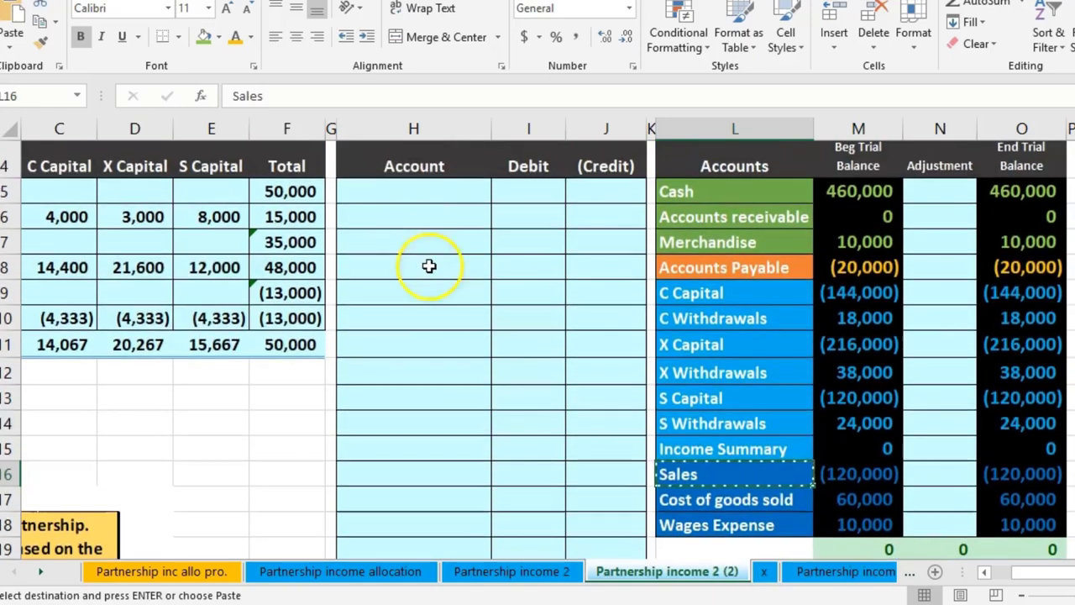
pyautogui.click(405, 192)
pyautogui.rightClick(405, 192)
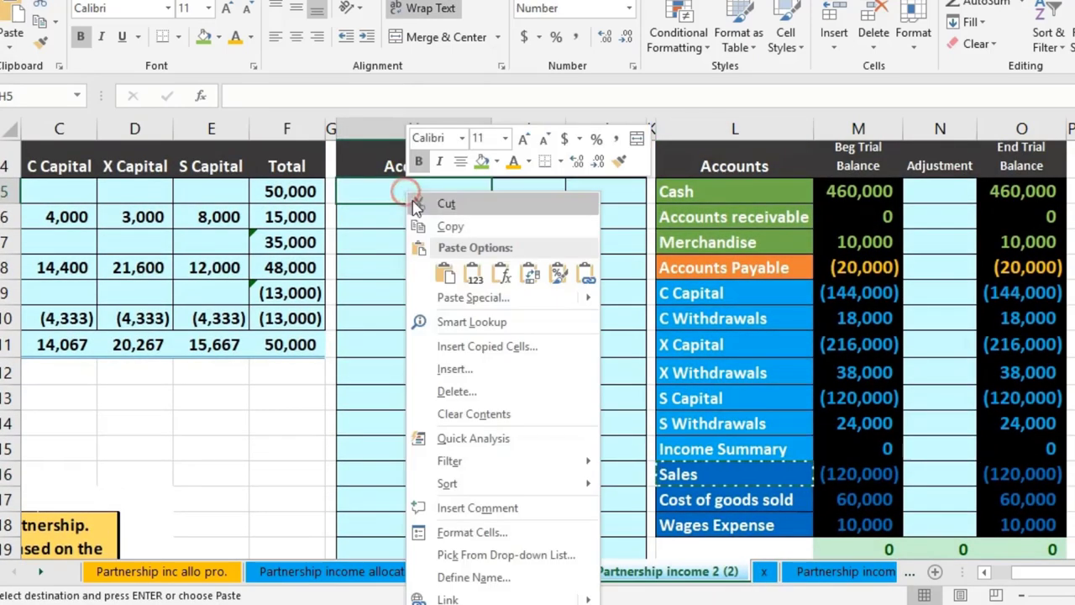
pyautogui.click(472, 267)
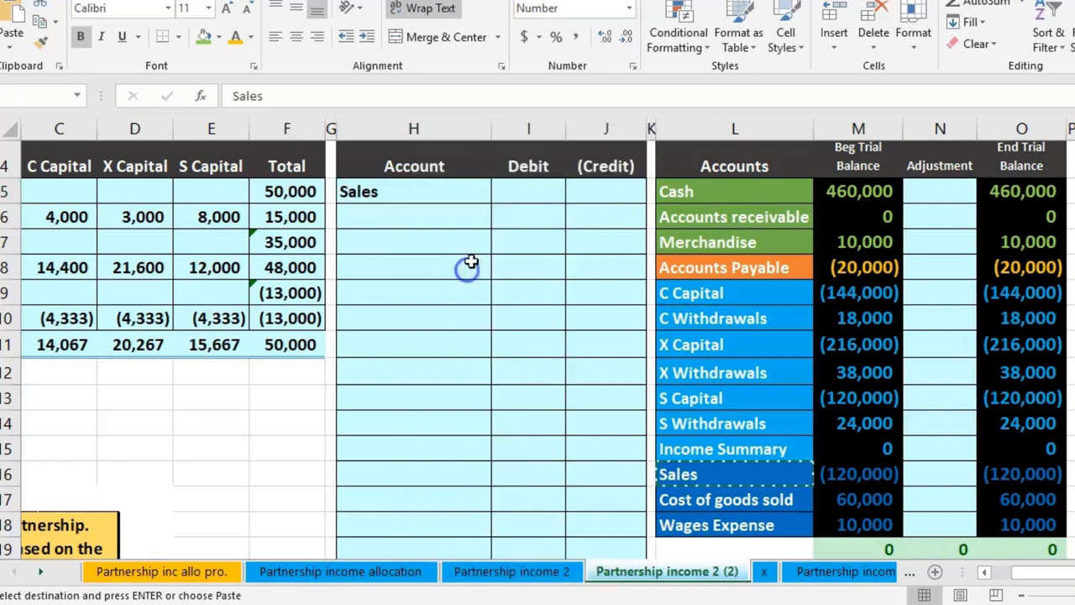
# Step: Debit Sales 120,000 in I5 and credit (120,000) in J6 referencing the debit
pyautogui.click(518, 189)
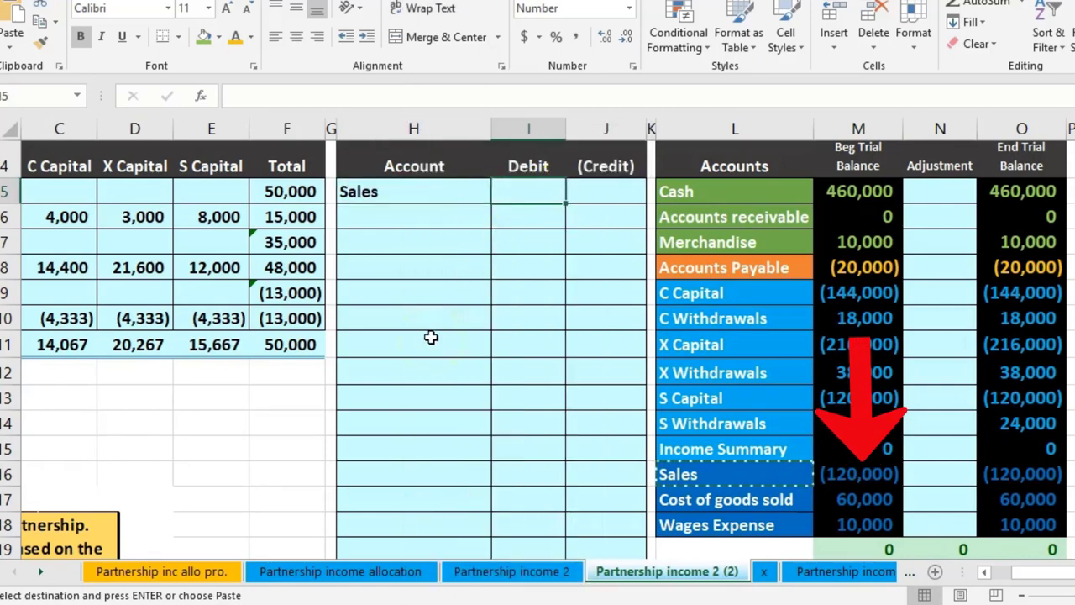
pyautogui.write('12')
pyautogui.write('0,000')
pyautogui.press('Return')
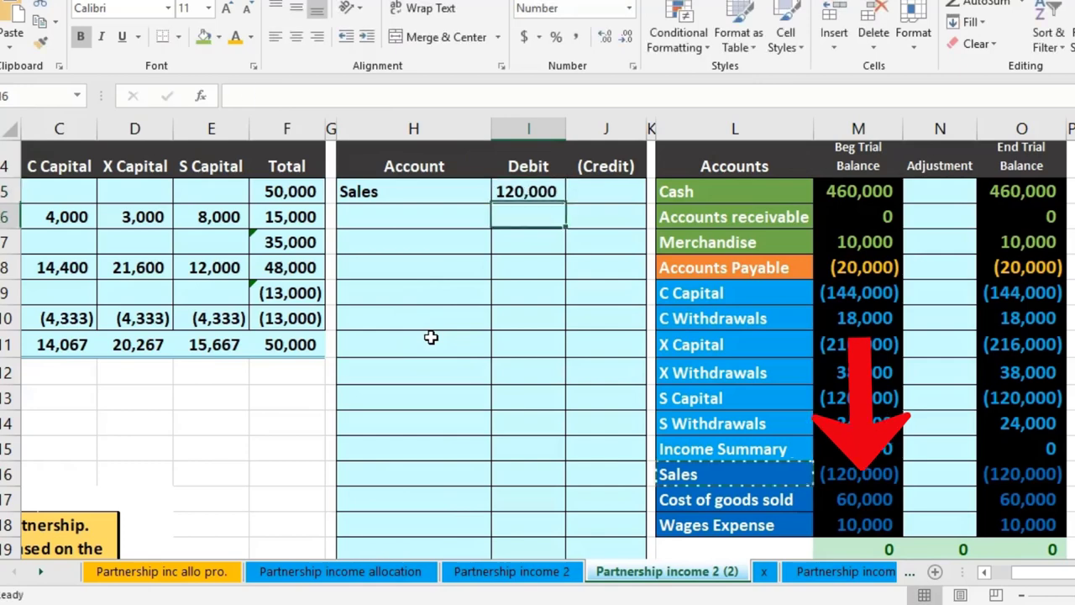
pyautogui.press('Right')
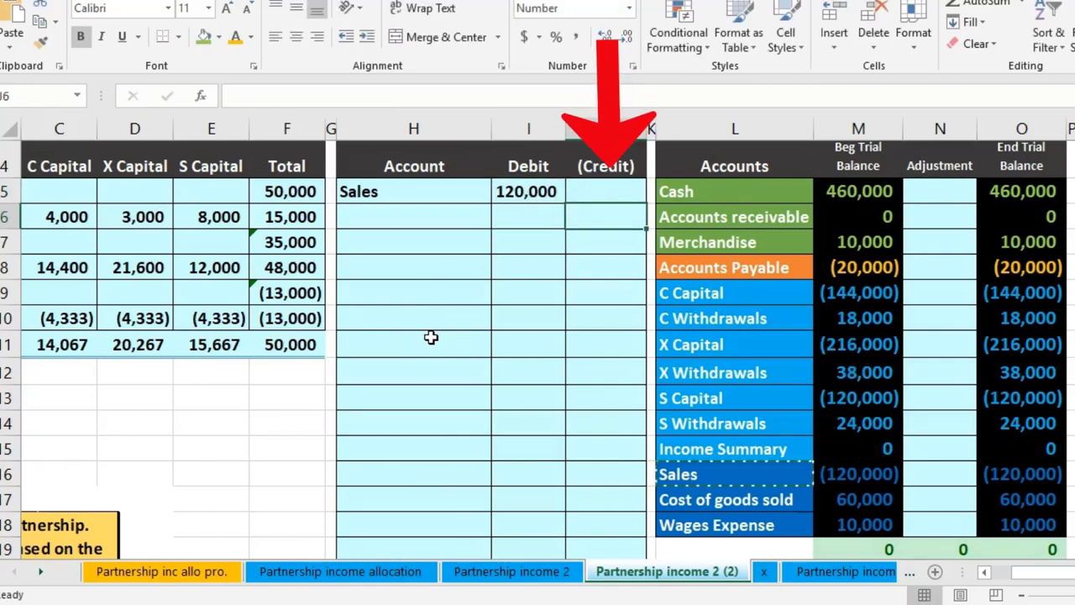
pyautogui.write('-')
pyautogui.click(521, 190)
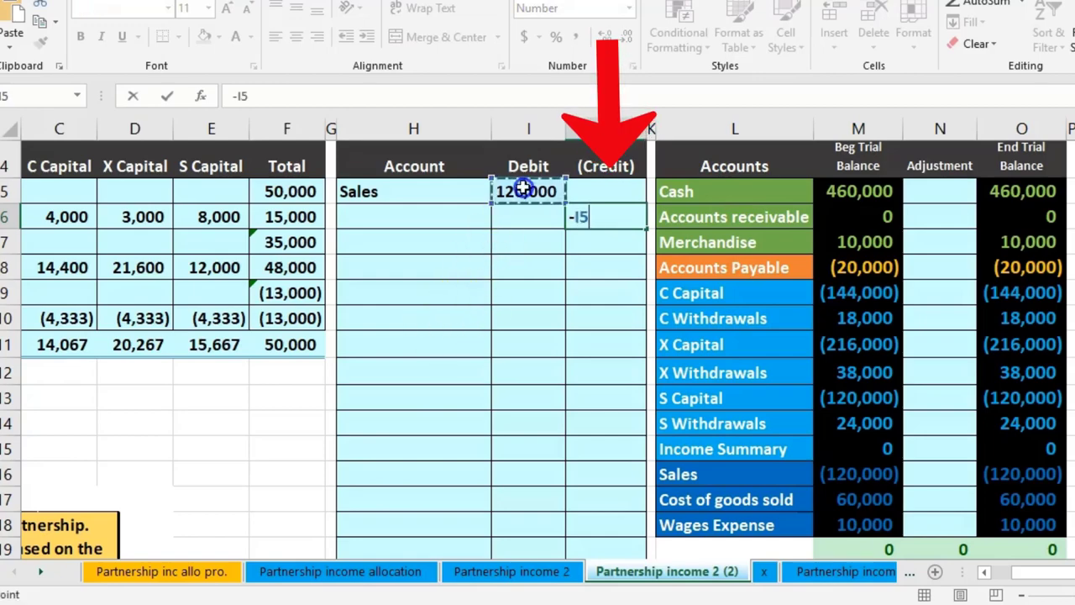
pyautogui.press('Return')
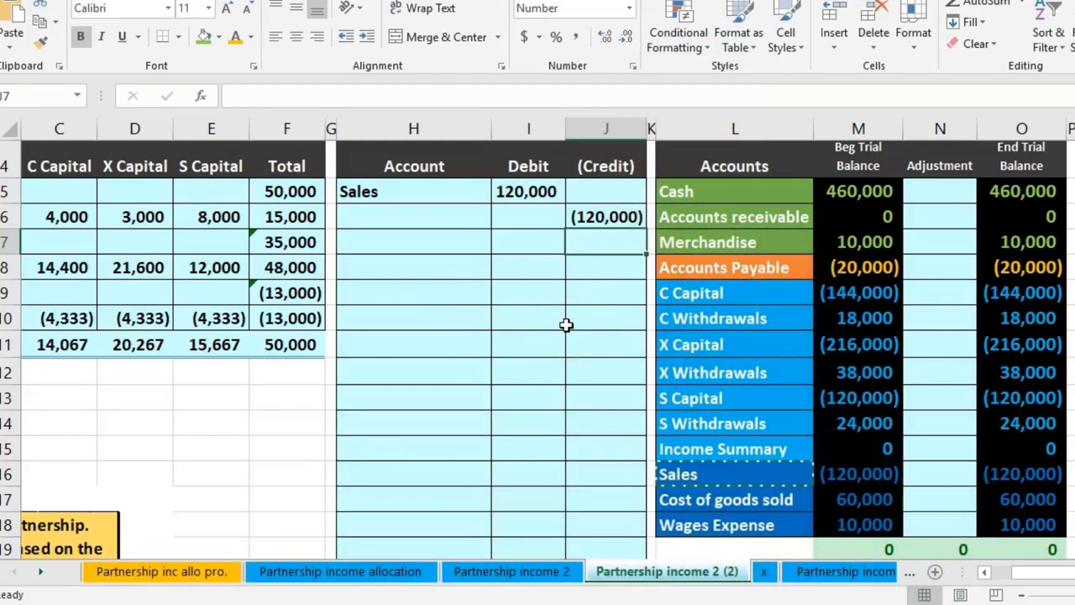
pyautogui.click(695, 452)
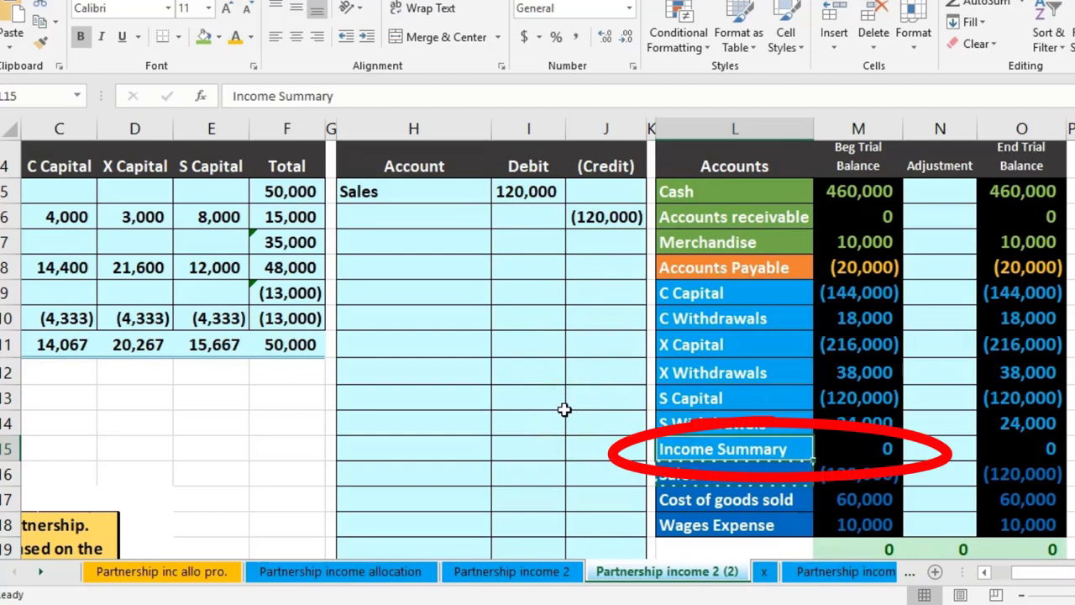
# Step: Paste Income Summary as a value into H6 as the credited account, then revisit the Sales row
pyautogui.rightClick(679, 449)
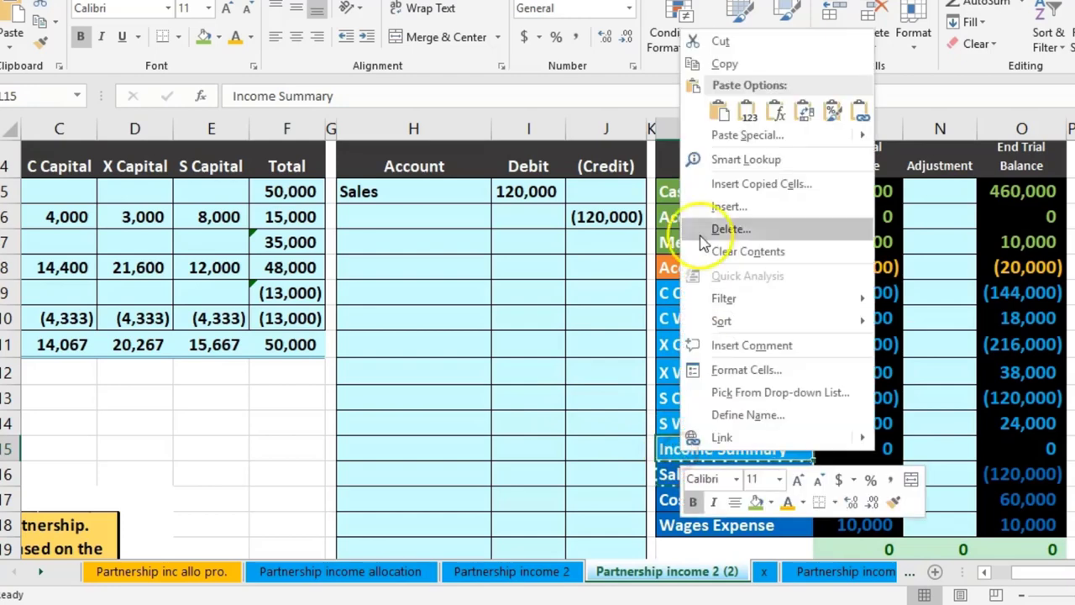
pyautogui.click(726, 66)
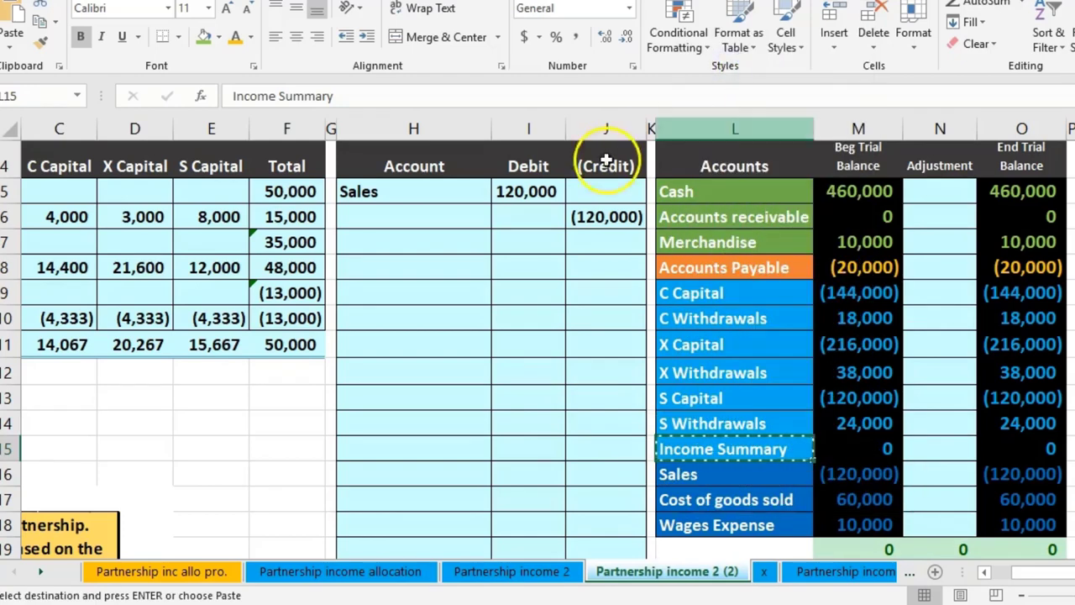
pyautogui.click(418, 217)
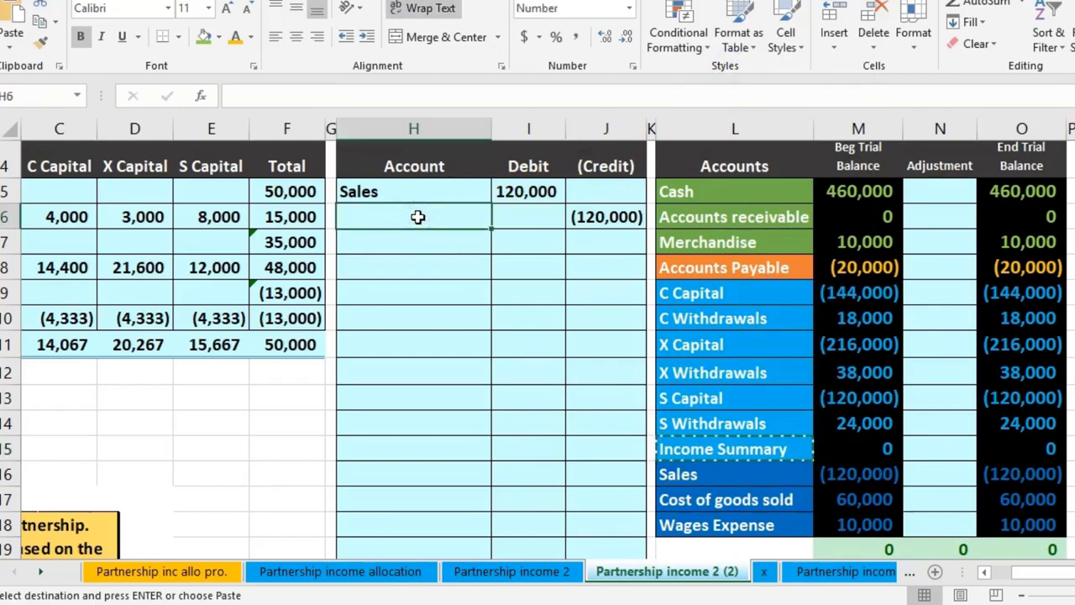
pyautogui.rightClick(418, 217)
pyautogui.click(487, 298)
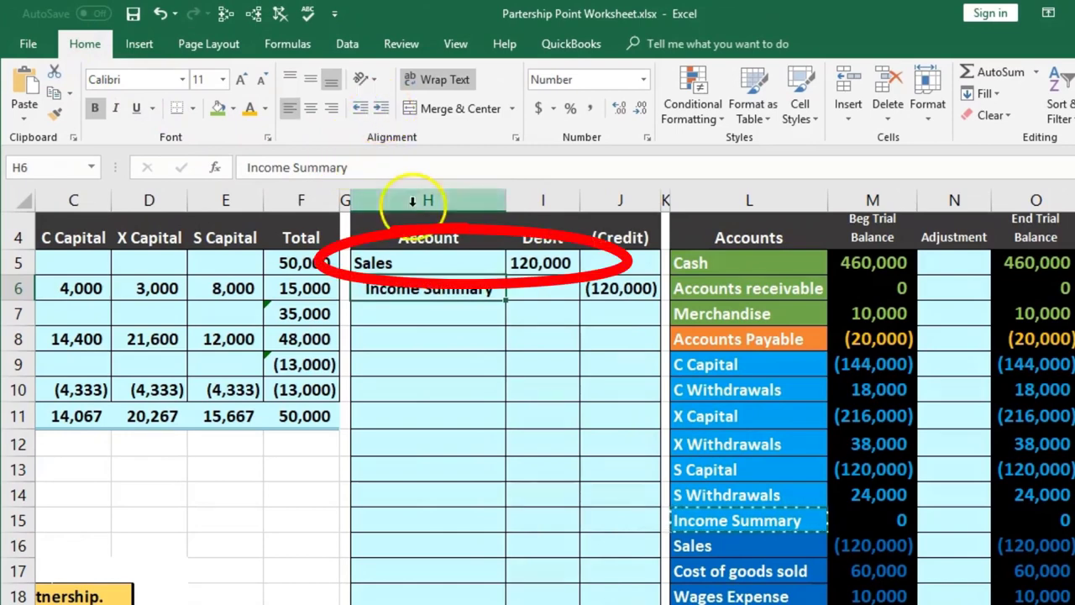
pyautogui.click(500, 260)
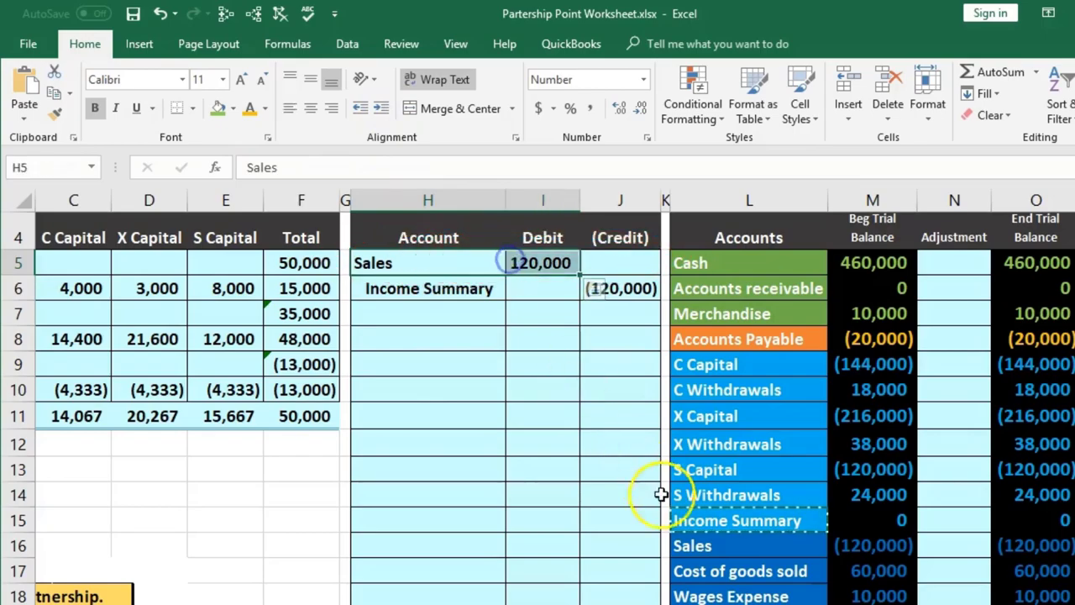
pyautogui.click(713, 548)
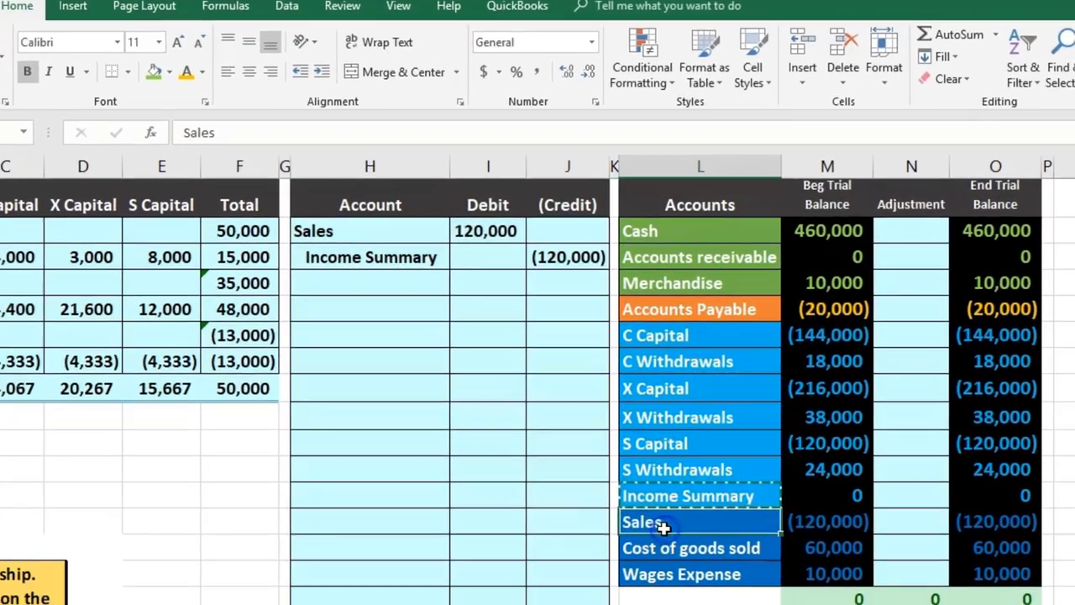
pyautogui.click(901, 524)
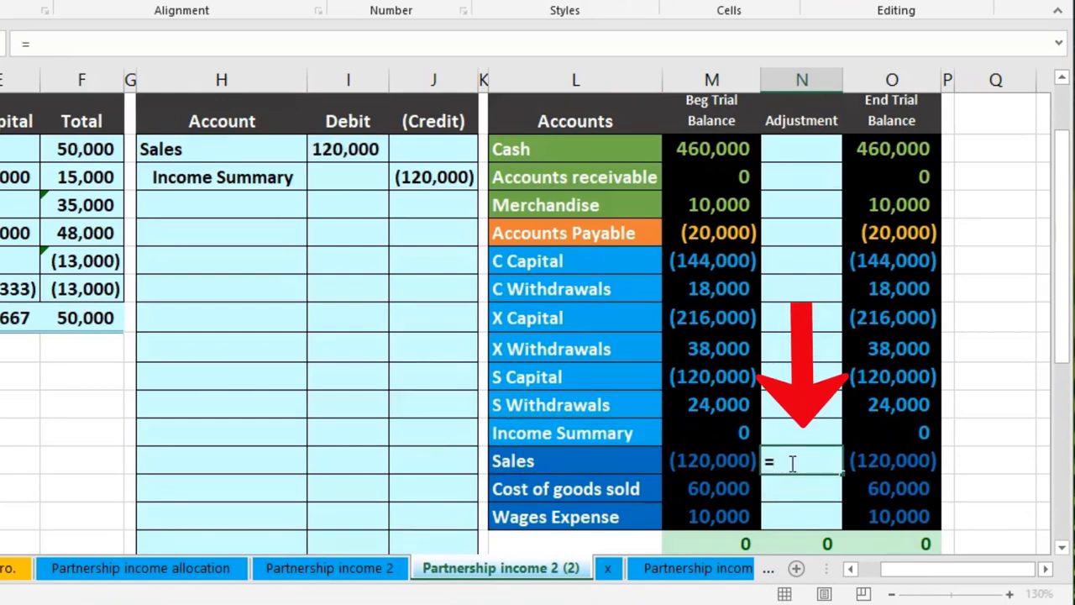
# Step: Link the Sales adjustment to the 120,000 debit and Income Summary's adjustment to the credit
pyautogui.click(366, 153)
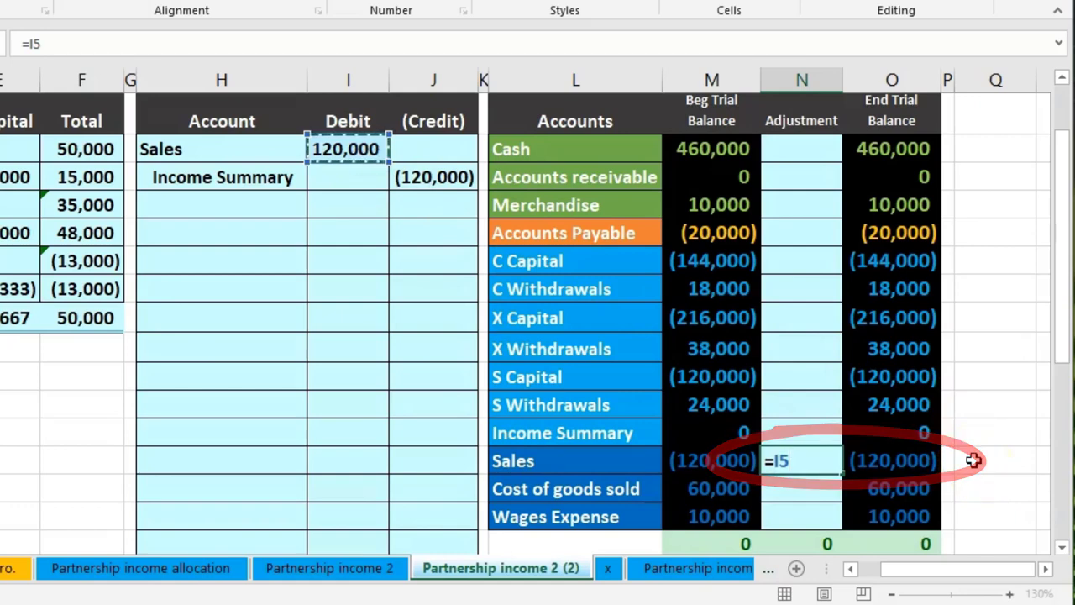
pyautogui.press('Return')
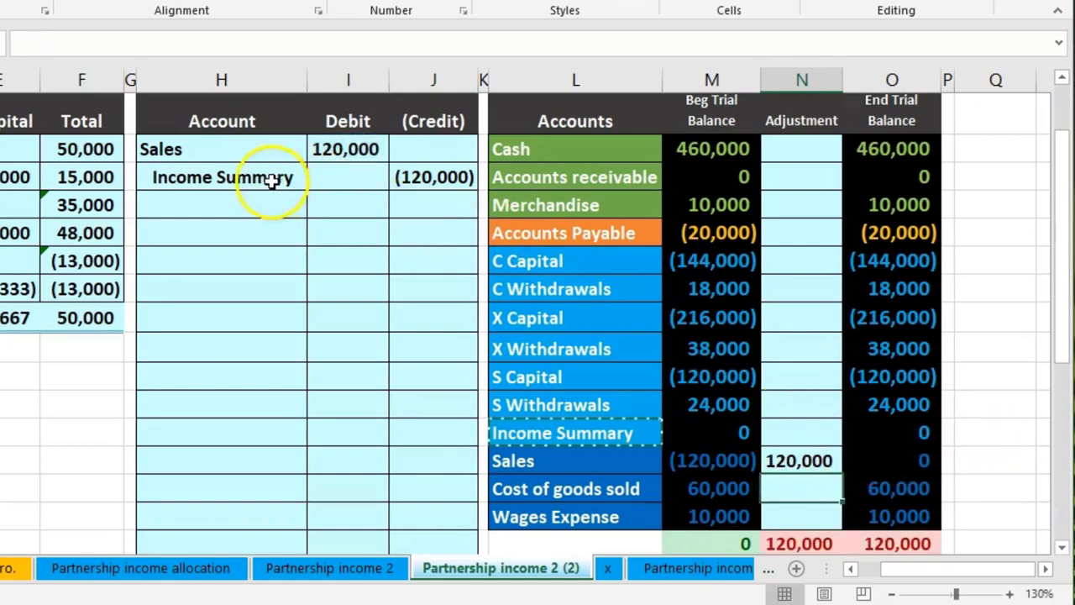
pyautogui.moveTo(271, 181); pyautogui.dragTo(432, 174)
pyautogui.moveTo(626, 432); pyautogui.dragTo(692, 431)
pyautogui.click(810, 433)
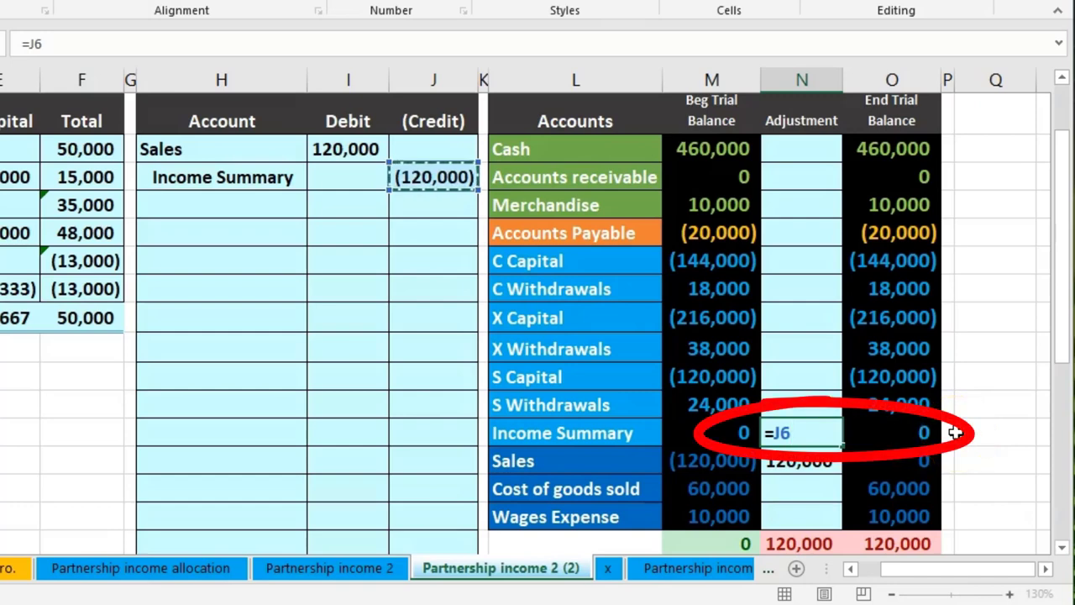
pyautogui.press('Return')
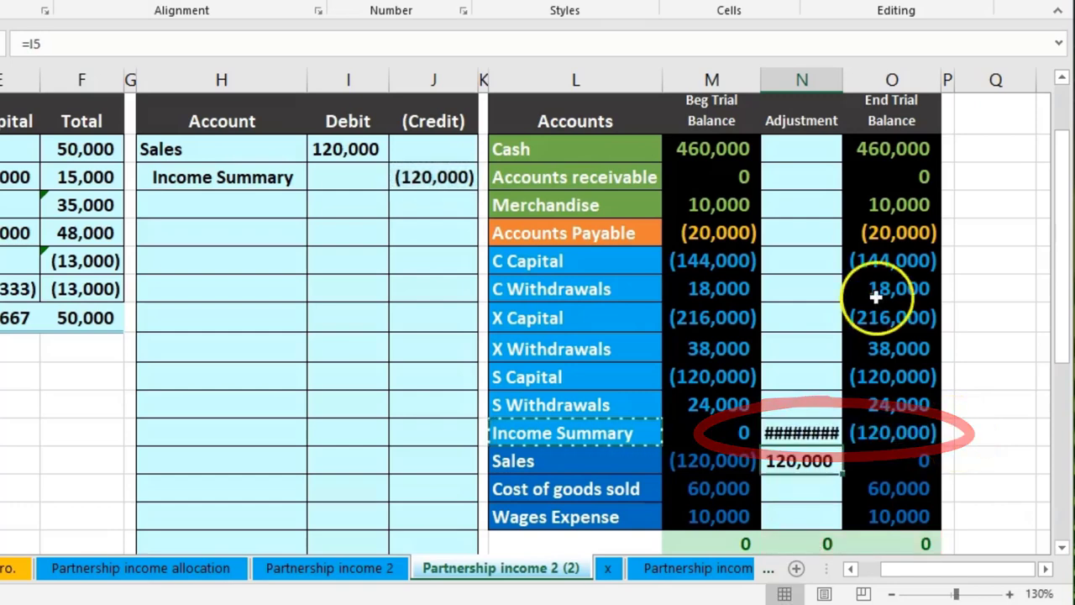
# Step: Widen column N to show (120,000) and highlight the Cost of goods sold and Wages Expense rows
pyautogui.moveTo(848, 80); pyautogui.dragTo(860, 79)
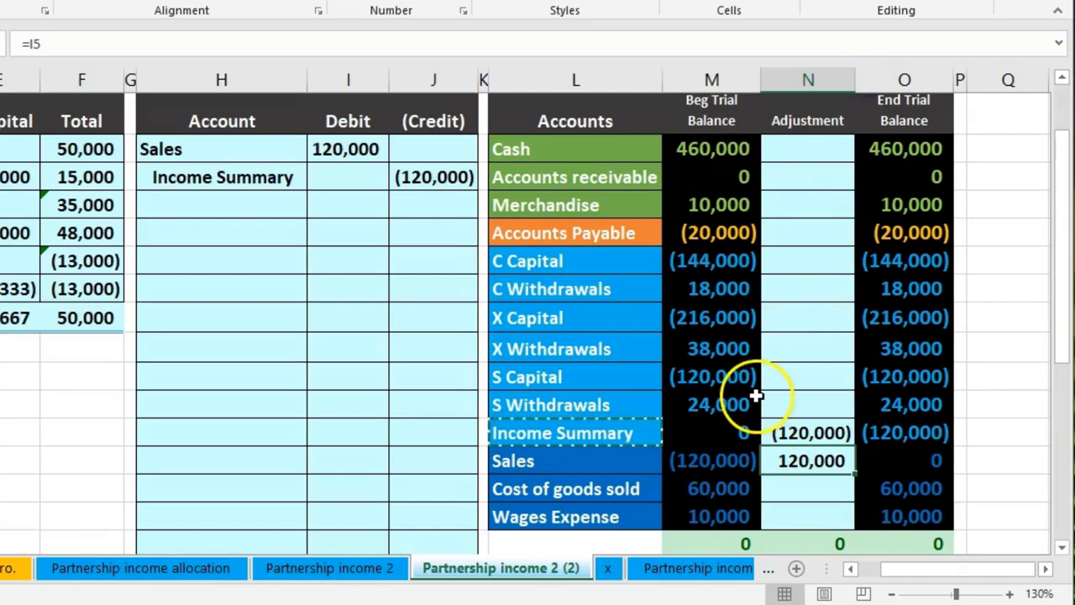
pyautogui.scroll(-1, 755, 394)
pyautogui.moveTo(585, 400)
pyautogui.mouseDown()
pyautogui.moveTo(684, 398)
pyautogui.moveTo(683, 411)
pyautogui.mouseUp()
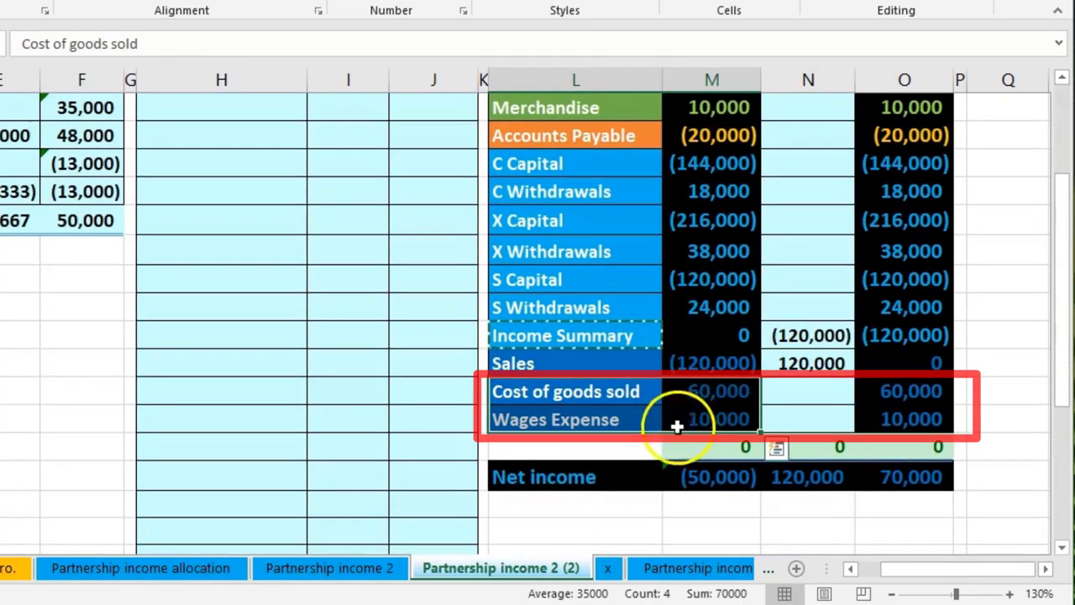
# Step: Copy the Cost of goods sold and Wages Expense account names from the trial balance
pyautogui.click(631, 512)
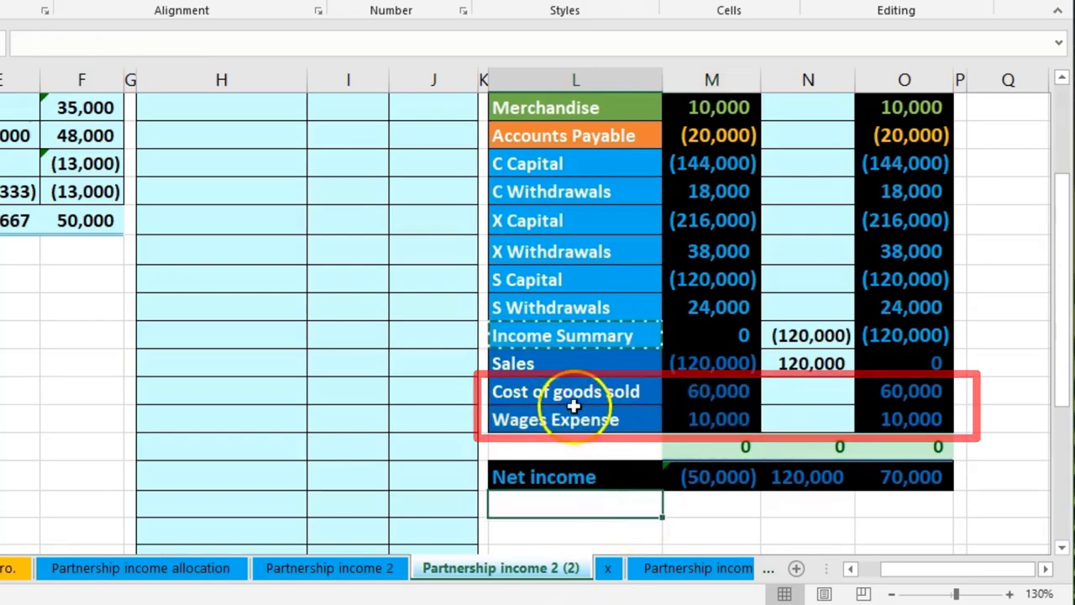
pyautogui.moveTo(564, 395); pyautogui.dragTo(559, 410)
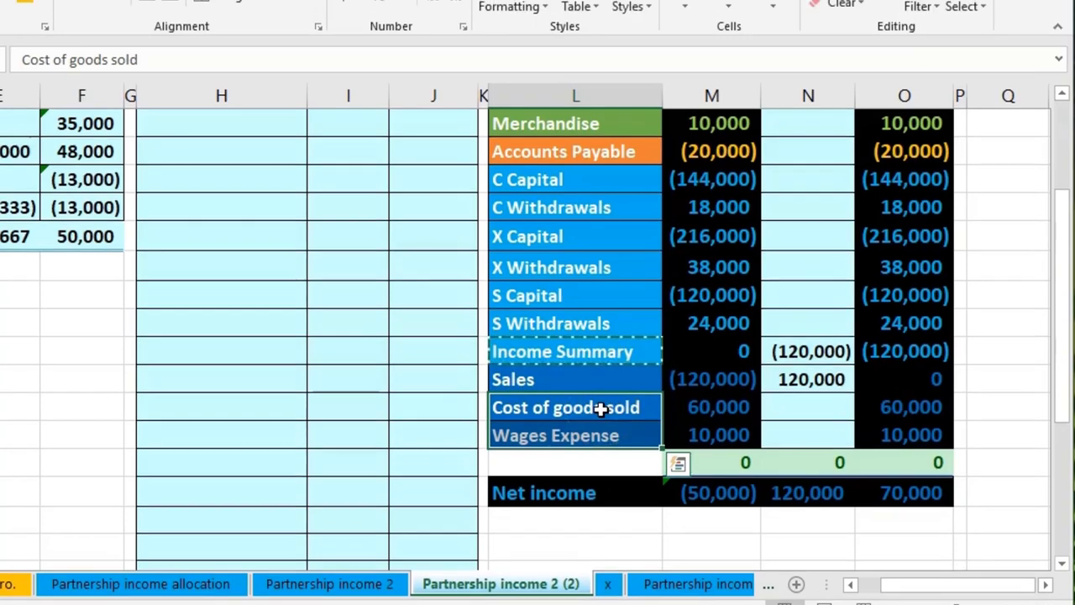
pyautogui.rightClick(601, 392)
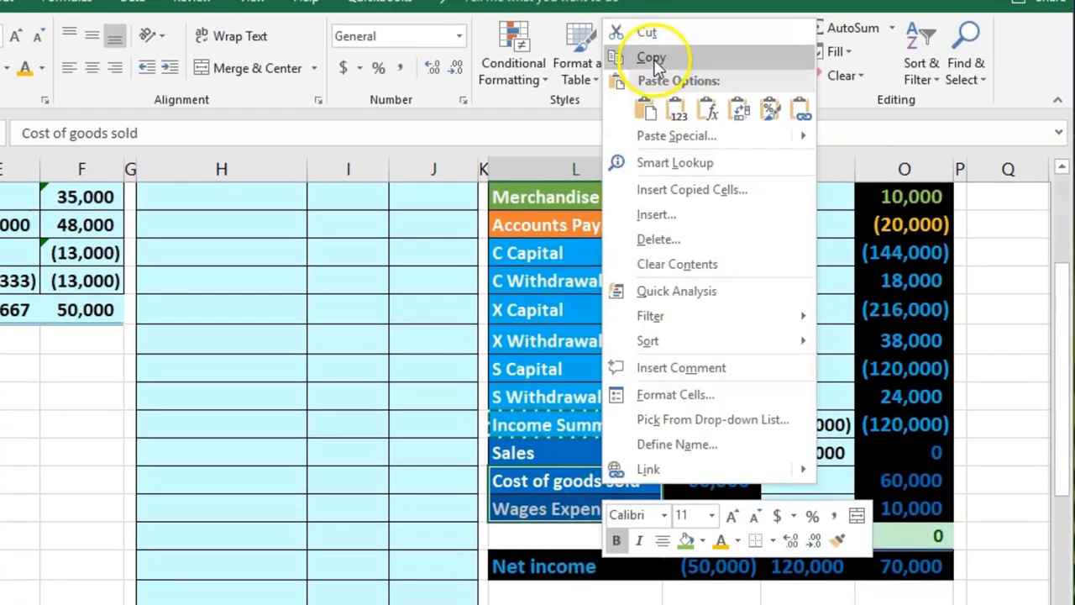
pyautogui.click(651, 52)
# Step: Paste the two expense names as values into journal cells H9:H10 and indent them
pyautogui.scroll(1, 384, 377)
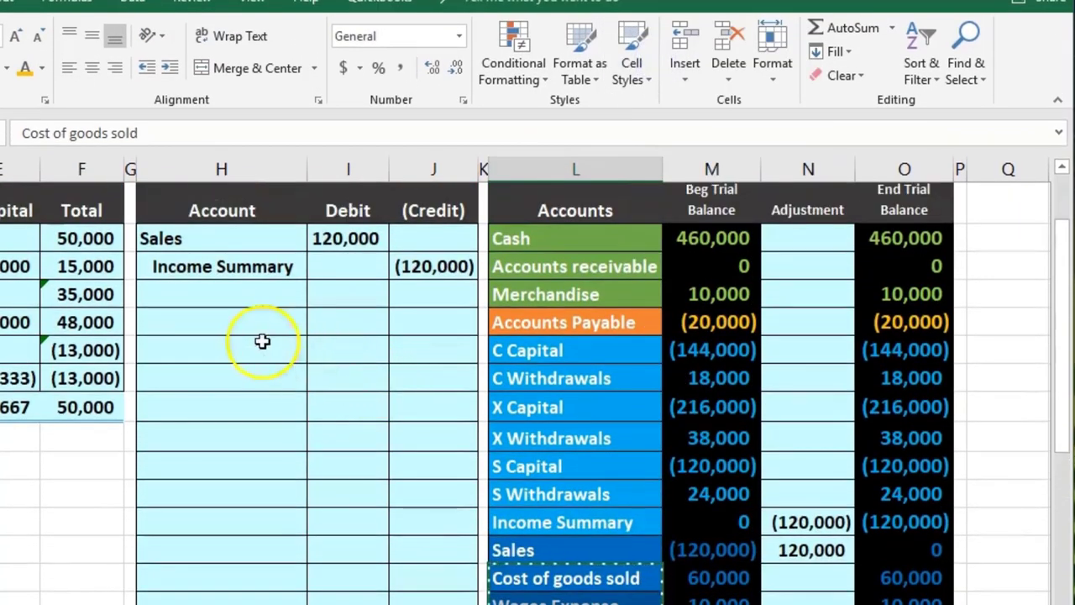
pyautogui.click(211, 322)
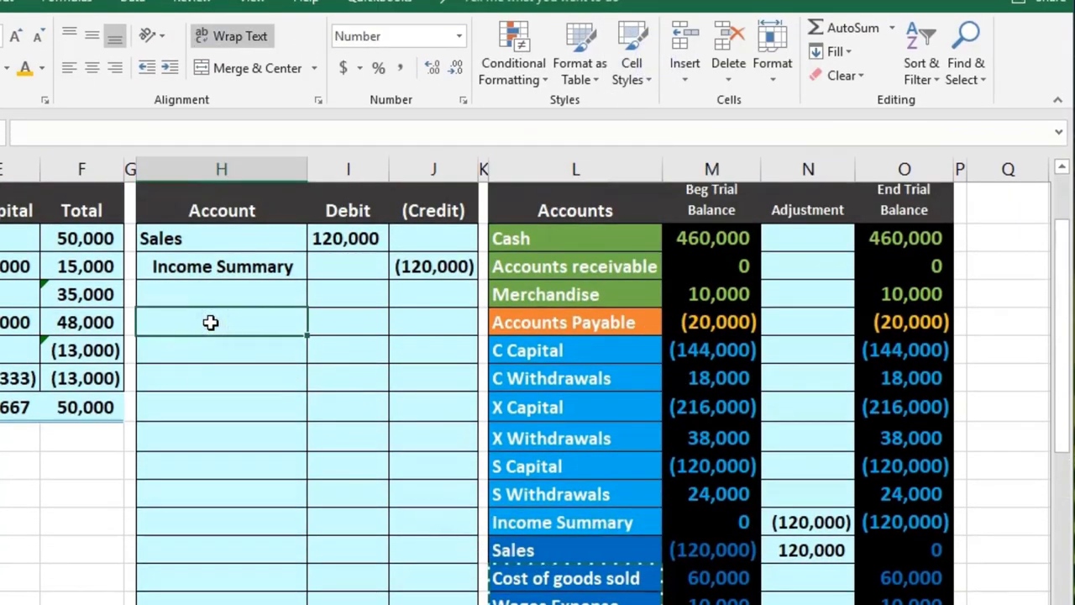
pyautogui.click(211, 345)
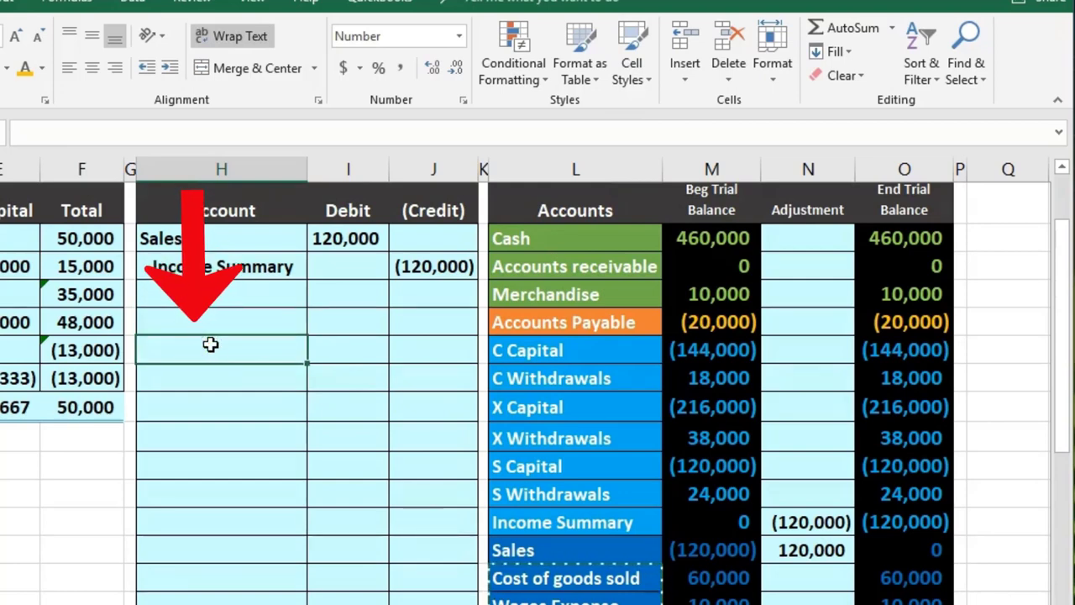
pyautogui.rightClick(211, 345)
pyautogui.click(285, 435)
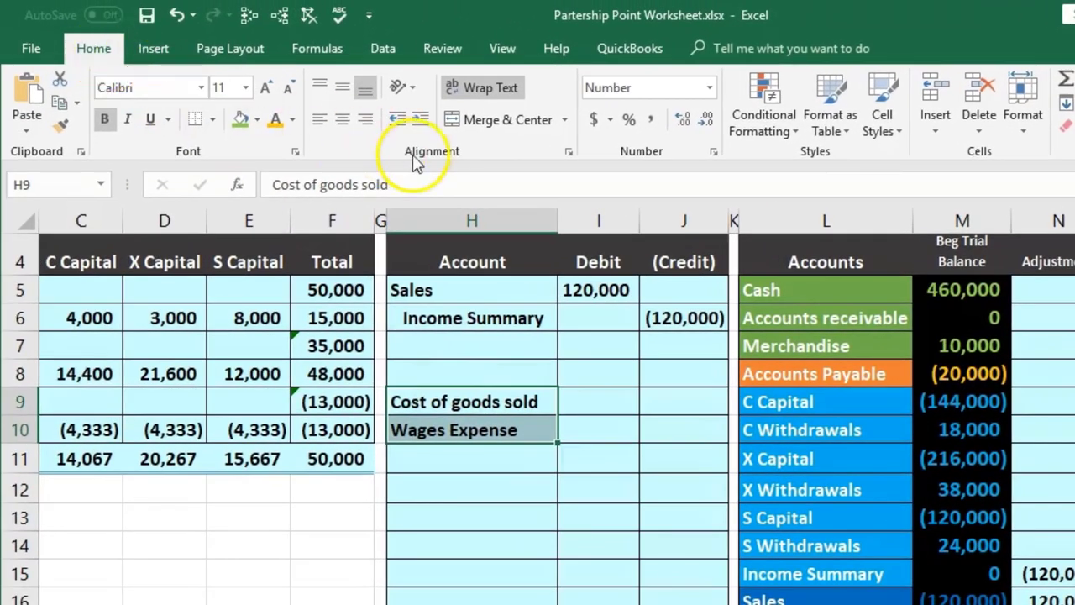
pyautogui.click(421, 121)
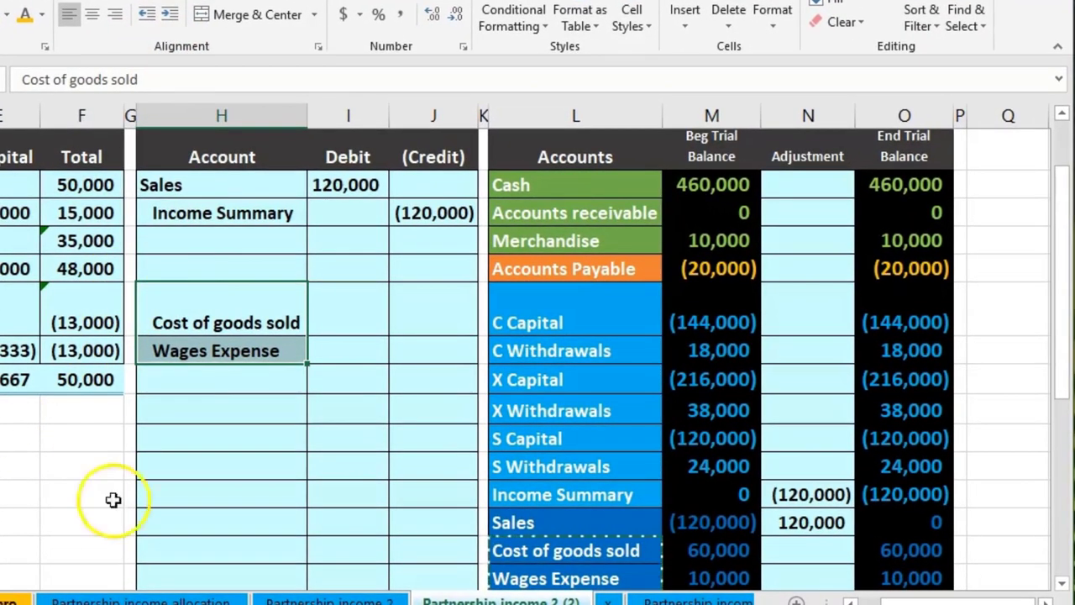
pyautogui.click(433, 324)
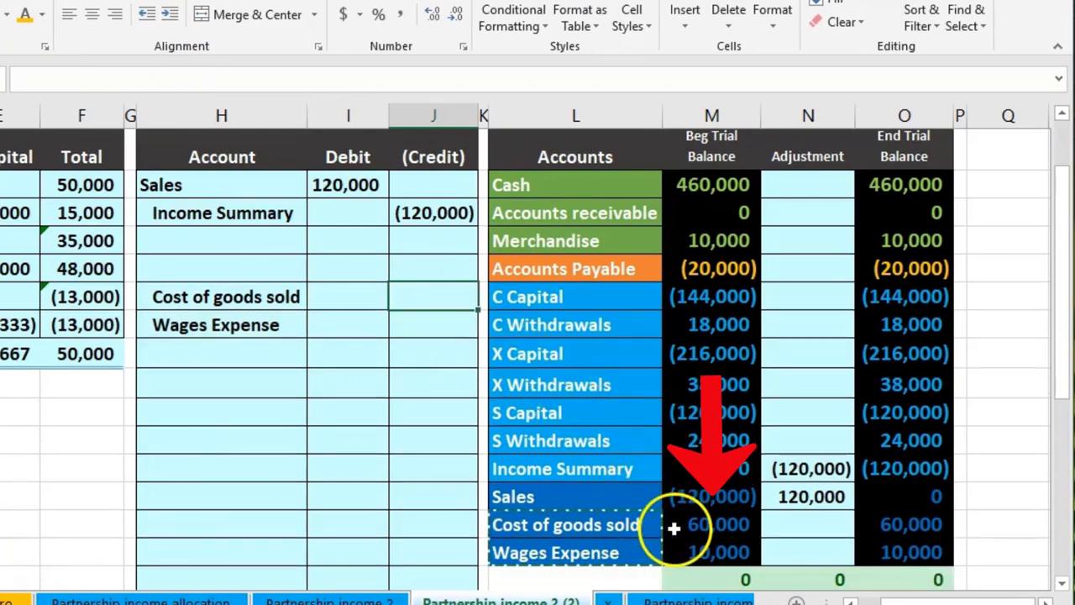
# Step: Credit Cost of goods sold -60000 in J9 and Wages Expense -10000 in J10
pyautogui.write('-60')
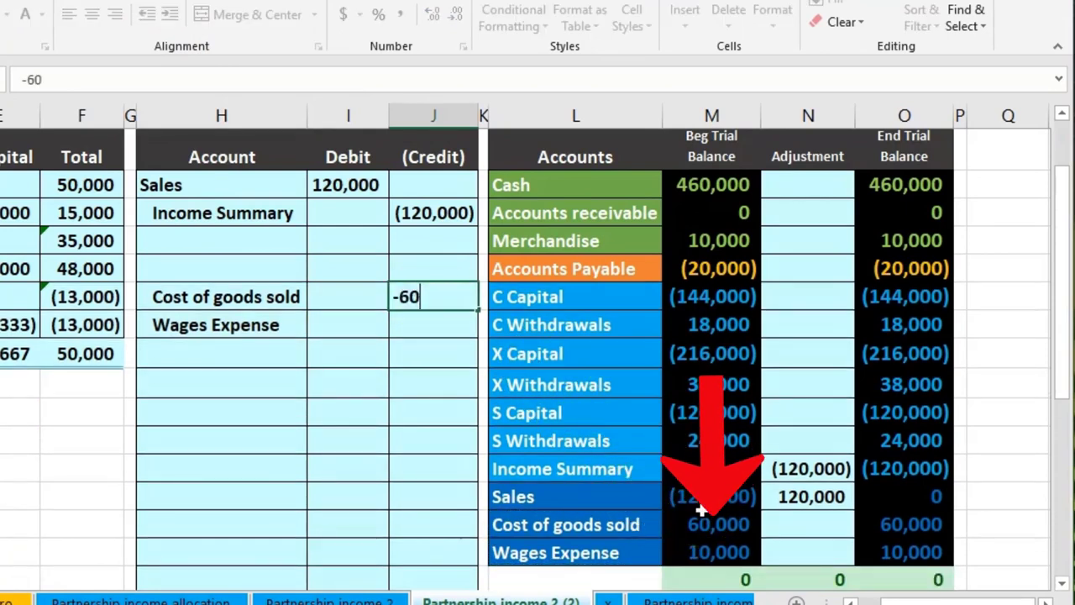
pyautogui.write('000')
pyautogui.press('Return')
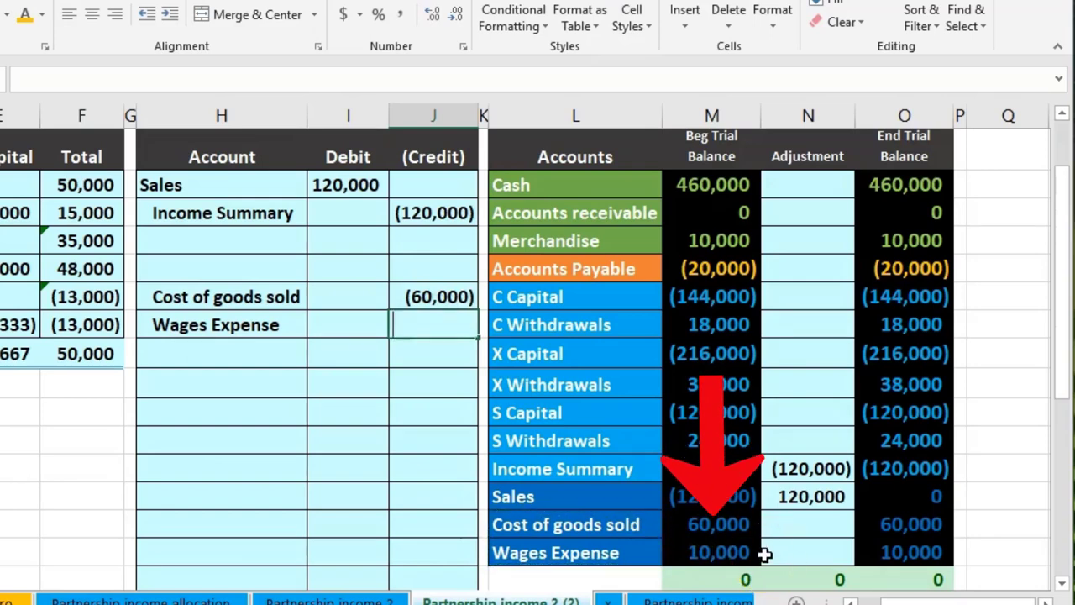
pyautogui.write('-10000')
pyautogui.press('Return')
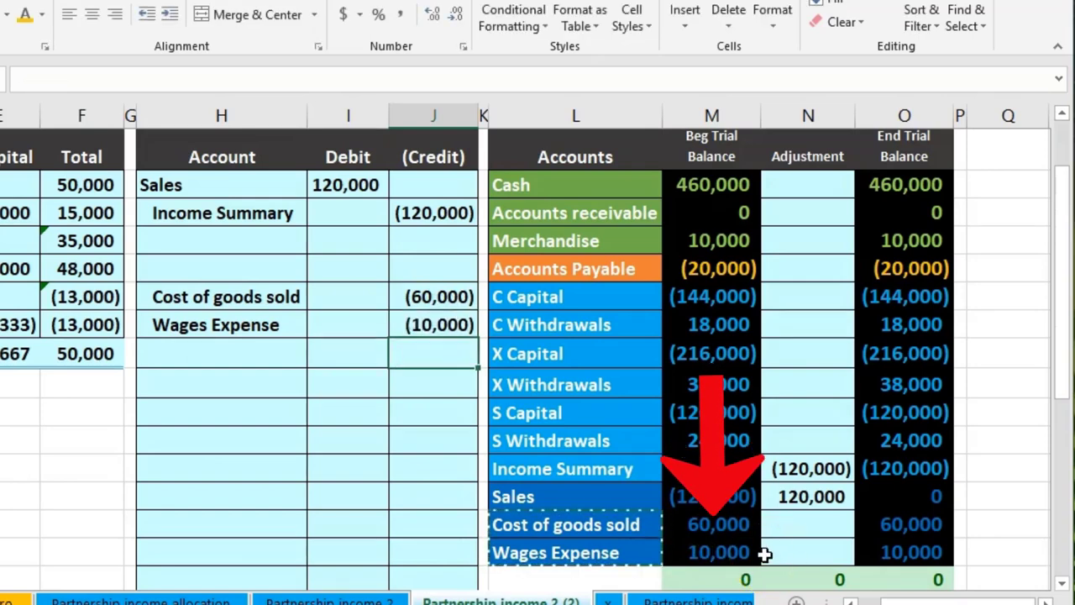
# Step: Enter =-SUM(I9:J10) in I8 for the 70,000 debit total
pyautogui.click(356, 266)
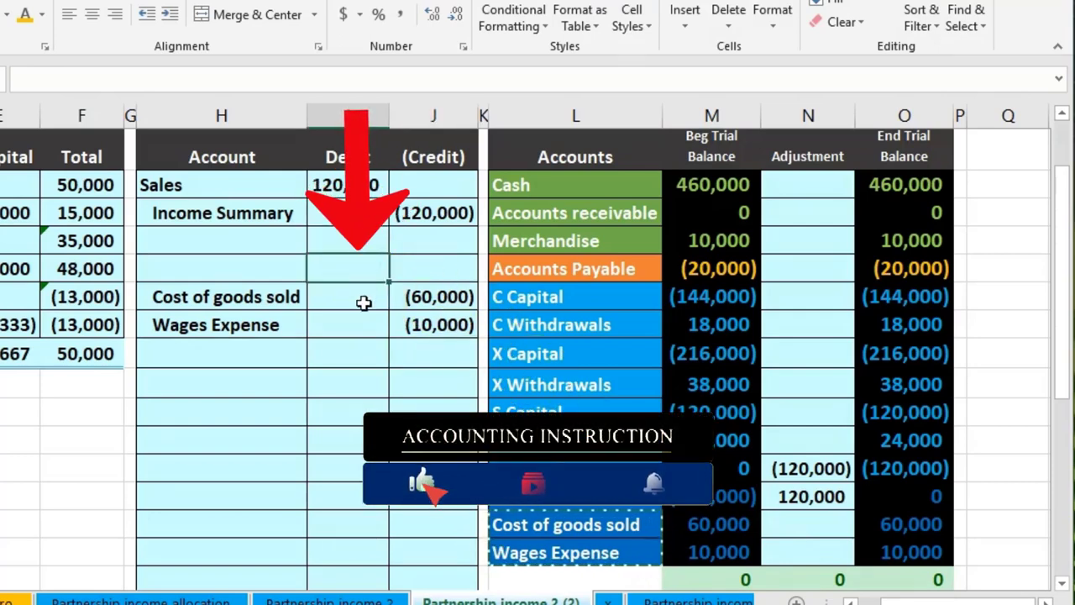
pyautogui.write('-')
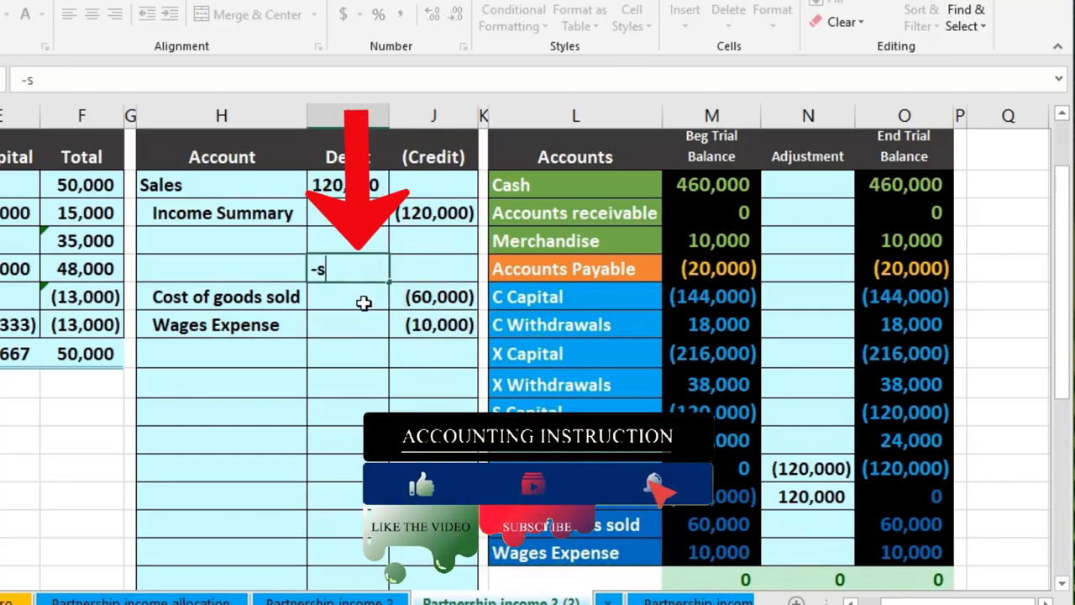
pyautogui.write('sum')
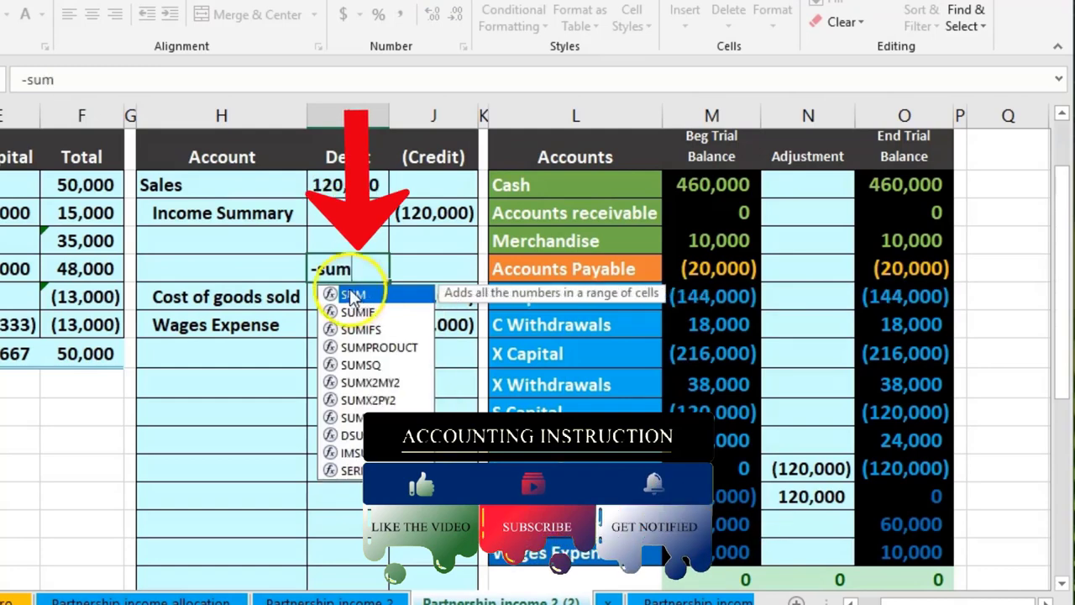
pyautogui.doubleClick(353, 294)
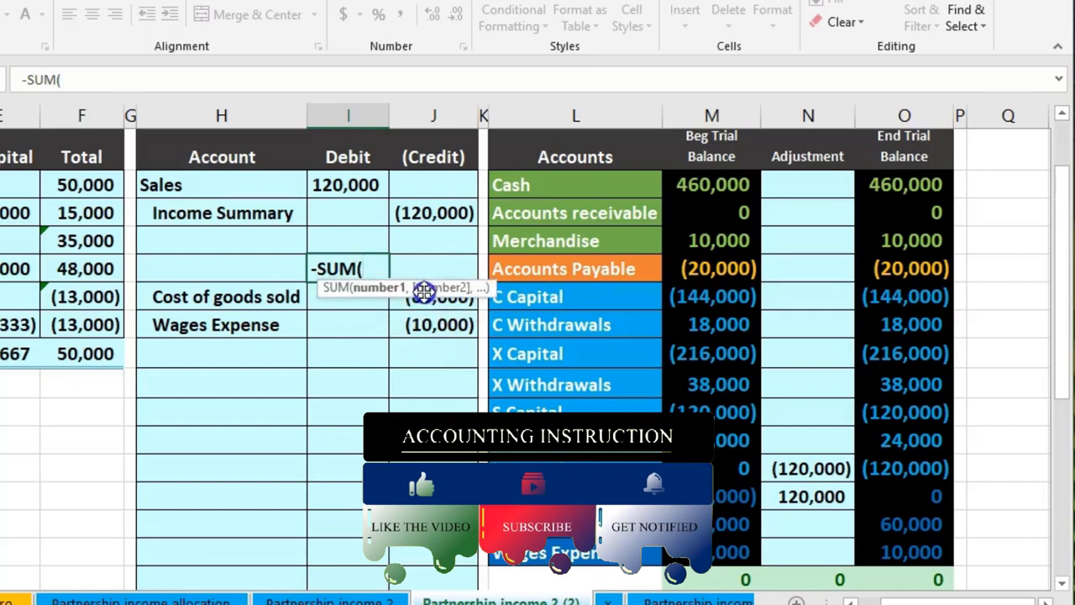
pyautogui.moveTo(422, 294); pyautogui.dragTo(410, 243)
pyautogui.moveTo(356, 297); pyautogui.dragTo(438, 322)
pyautogui.press('Return')
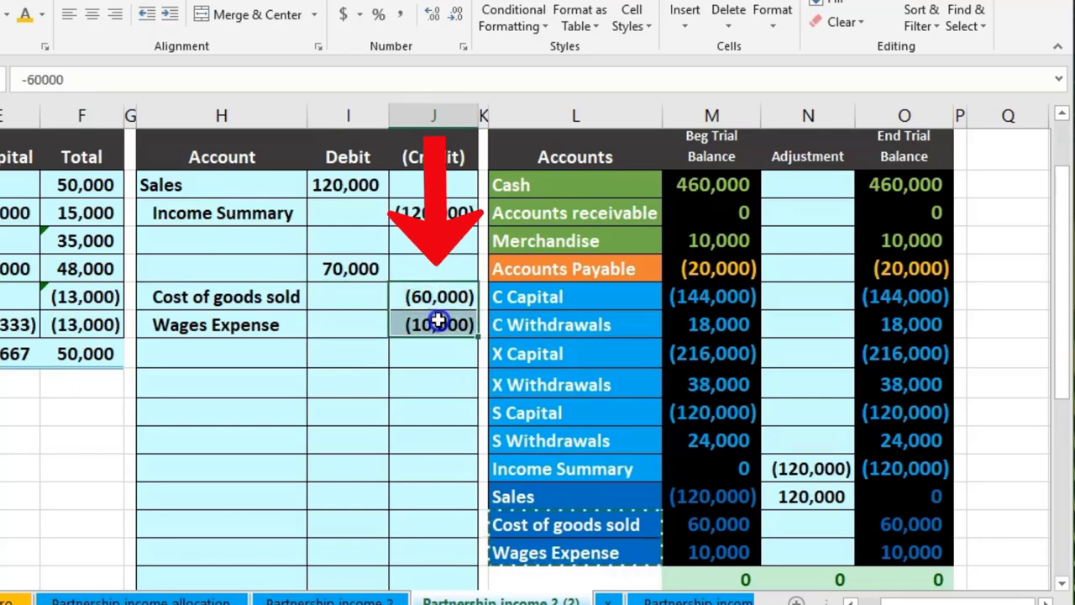
pyautogui.click(356, 269)
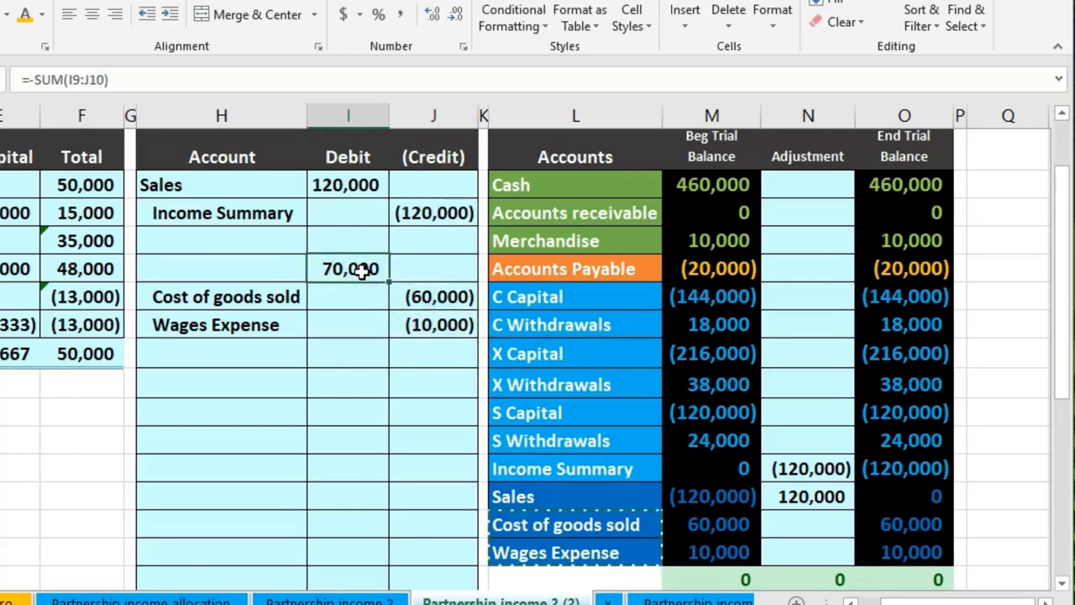
# Step: Copy the Income Summary name and paste it as a value into H8 beside the 70,000 debit
pyautogui.click(580, 473)
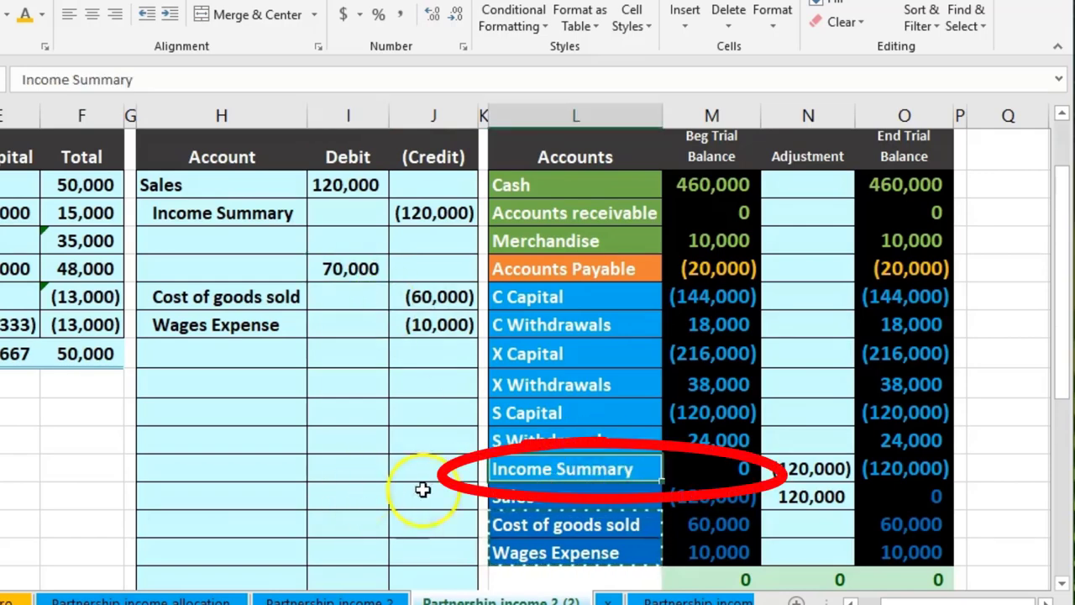
pyautogui.rightClick(560, 471)
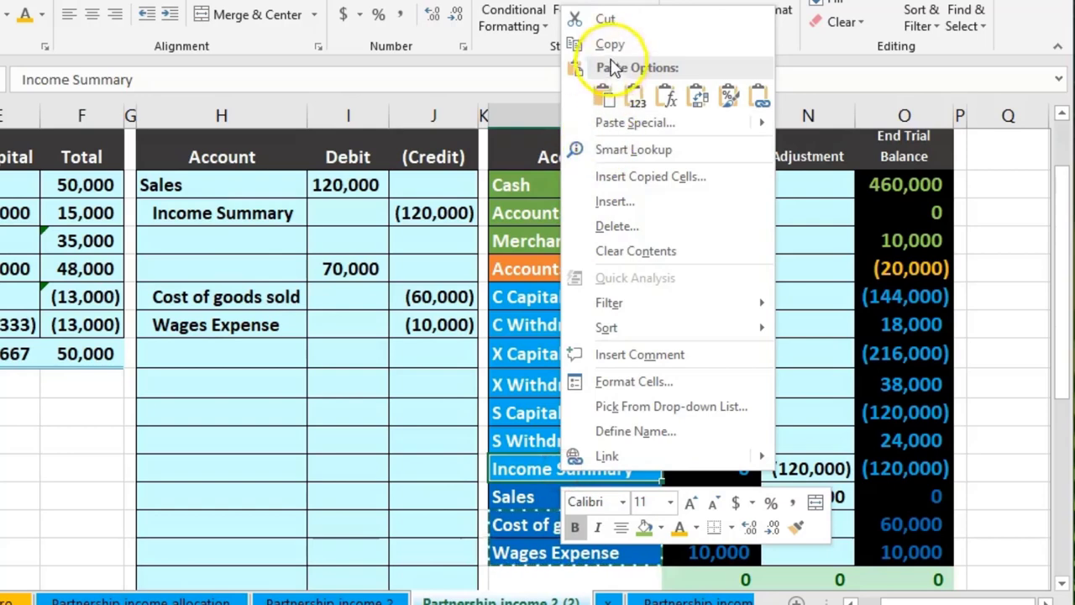
pyautogui.click(580, 42)
pyautogui.click(257, 269)
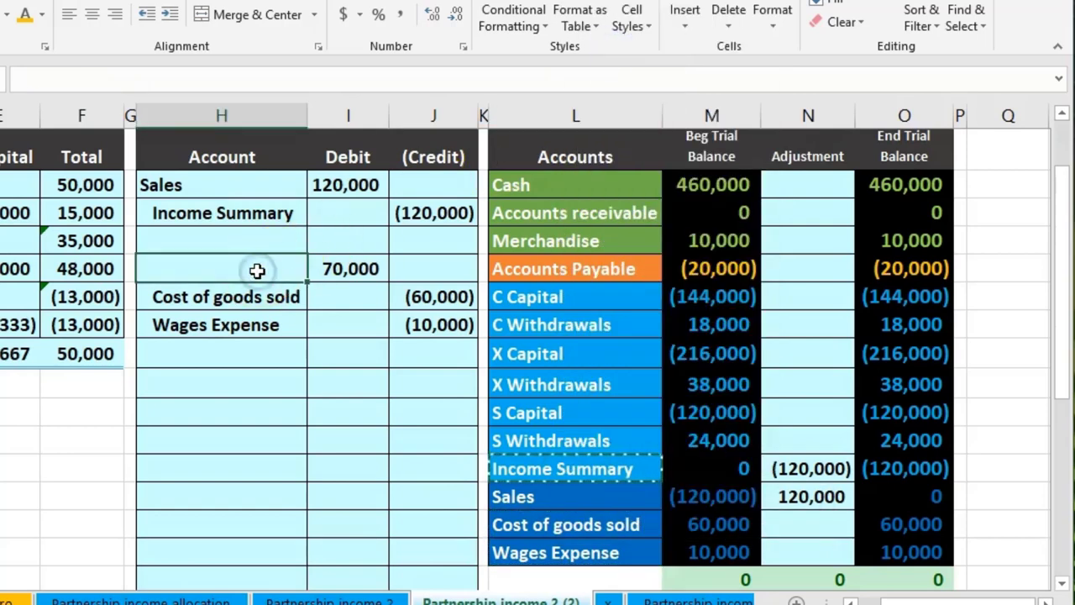
pyautogui.rightClick(257, 269)
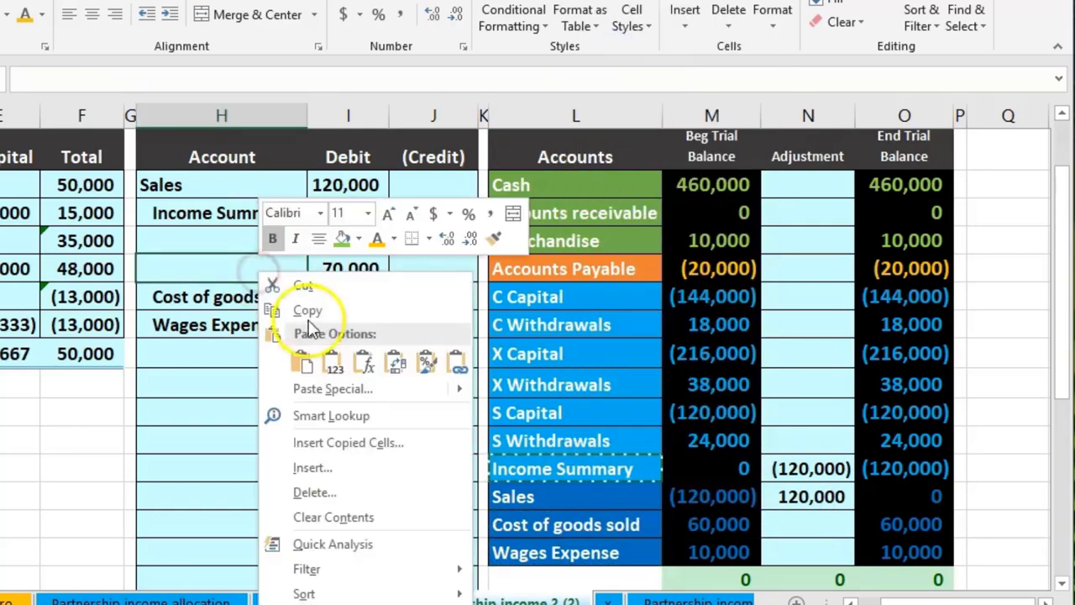
pyautogui.click(336, 363)
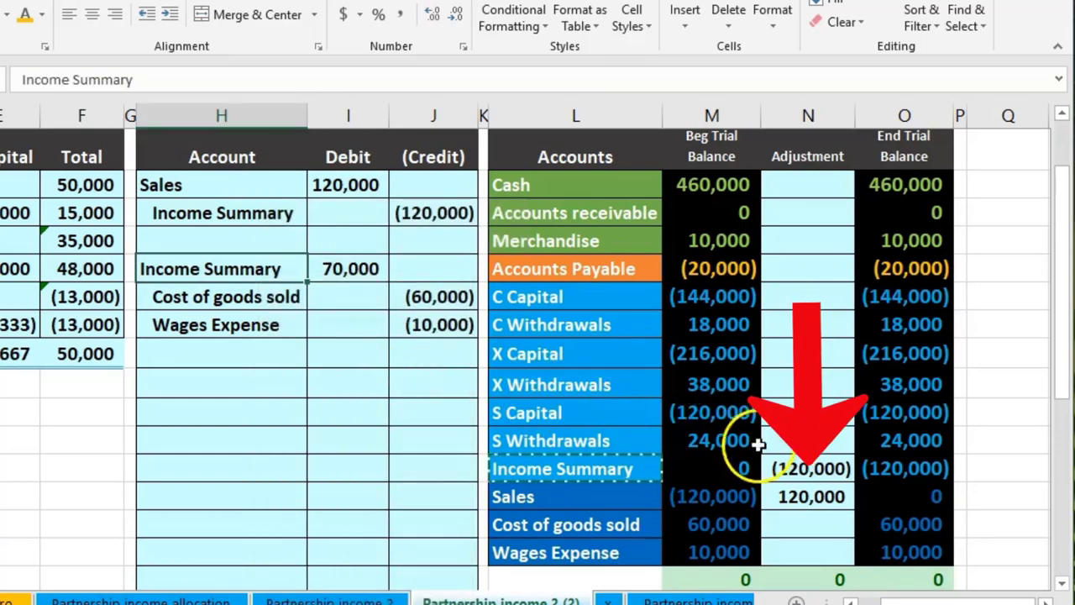
# Step: Change the Income Summary adjustment in N15 to =J6+I8, giving (50,000)
pyautogui.click(809, 469)
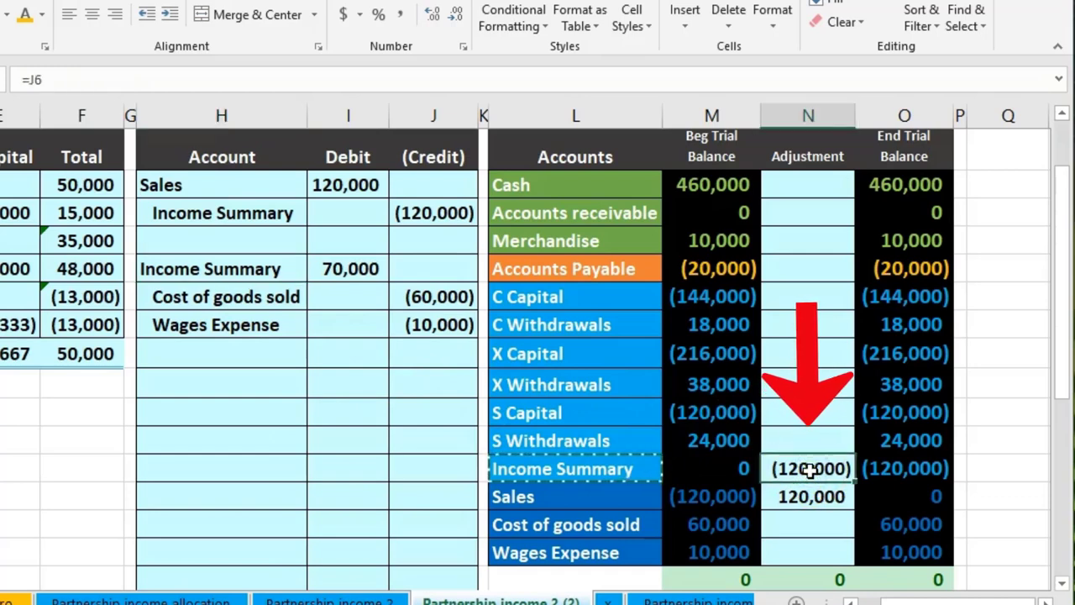
pyautogui.doubleClick(809, 468)
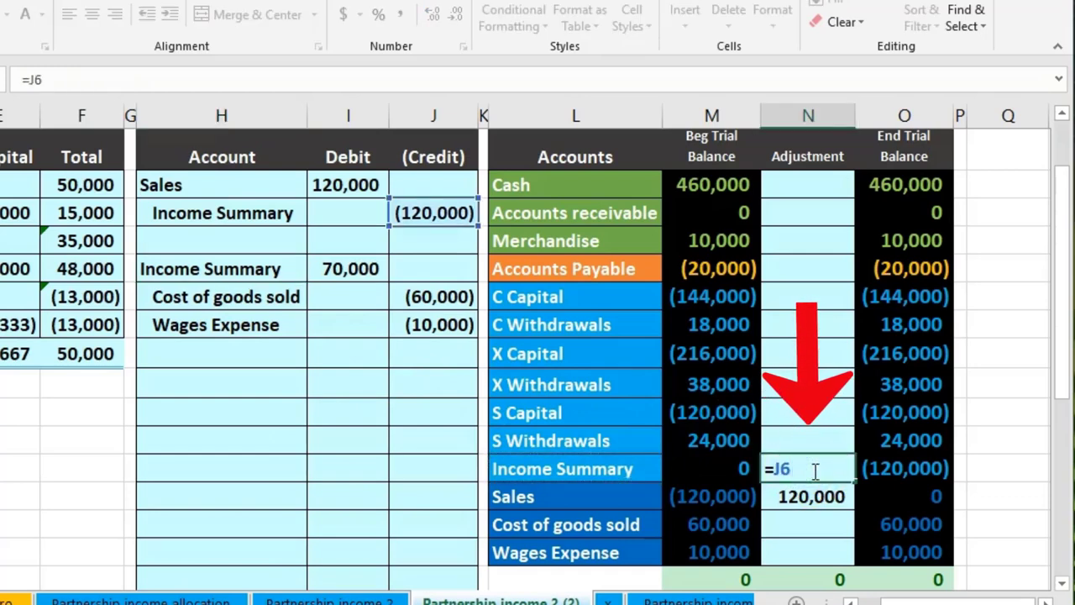
pyautogui.write('+')
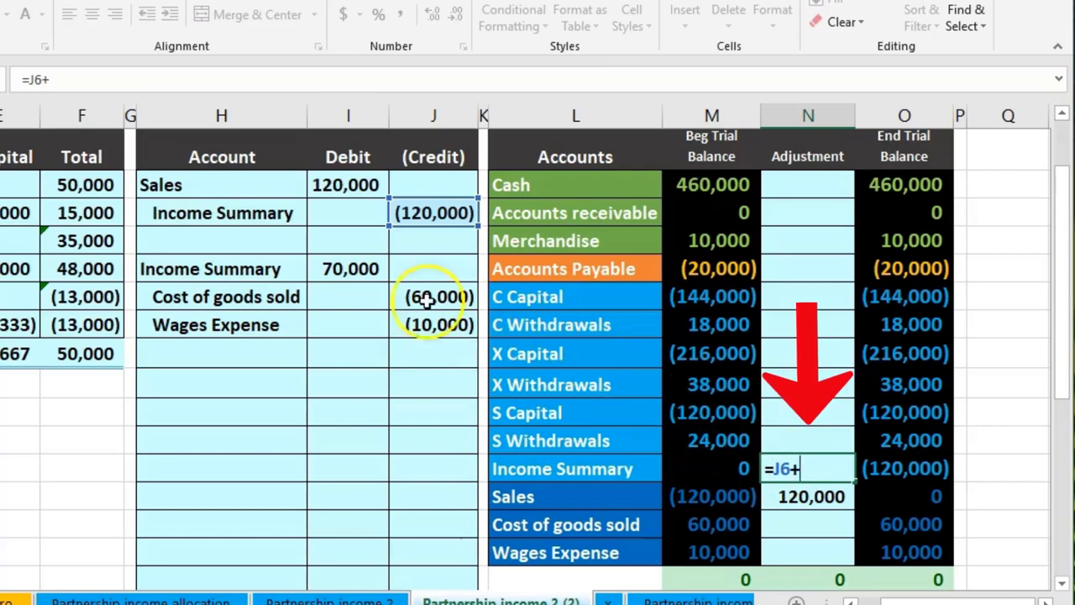
pyautogui.click(357, 269)
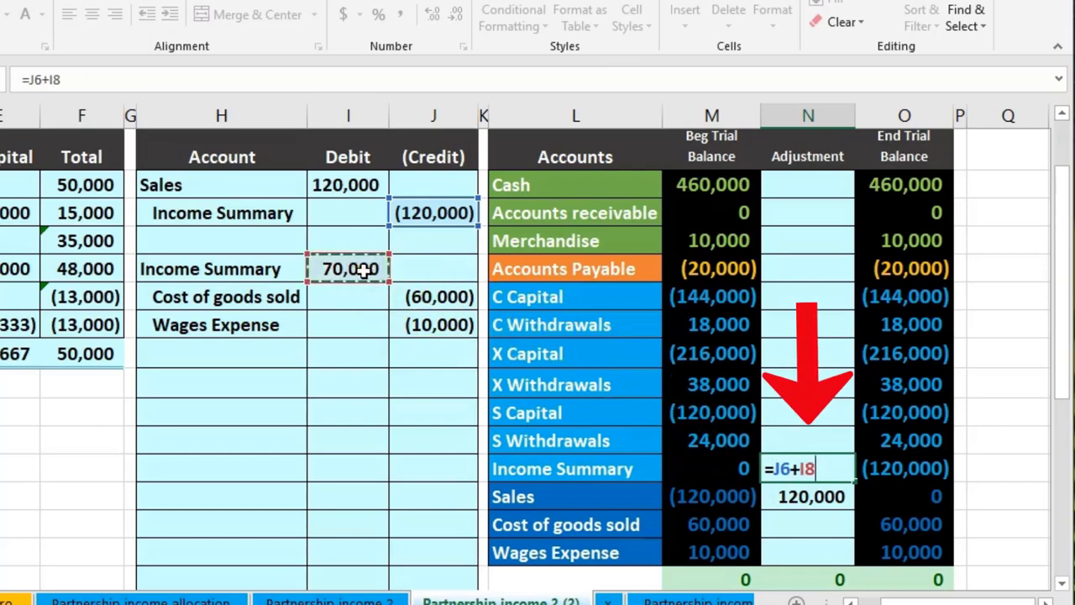
pyautogui.press('Return')
# Step: Link the Cost of goods sold and Wages Expense adjustments to =J9 and =J10
pyautogui.scroll(-1, 364, 270)
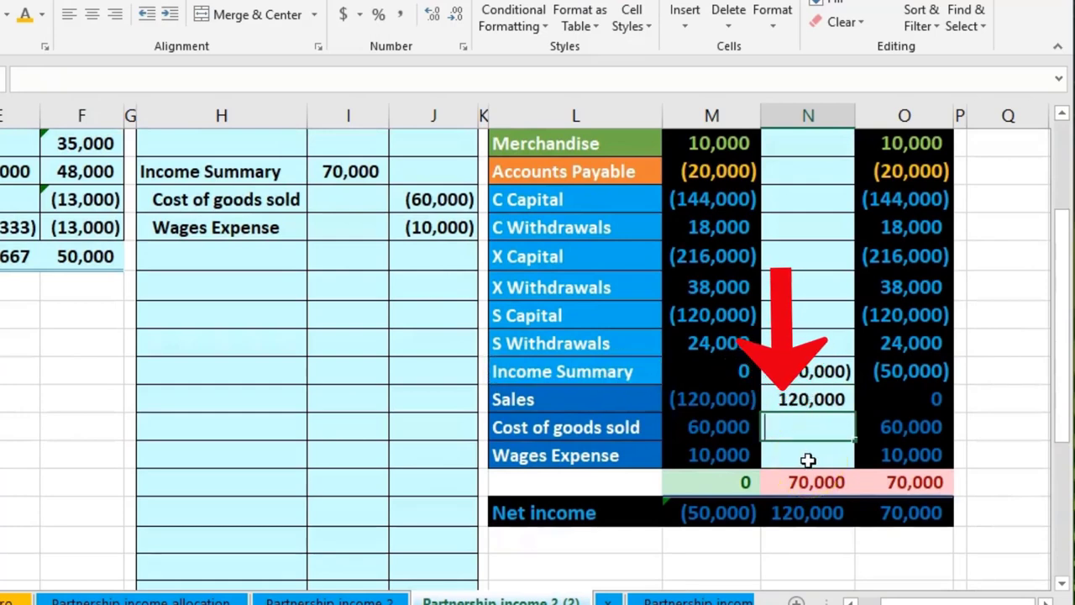
pyautogui.write('=')
pyautogui.click(462, 199)
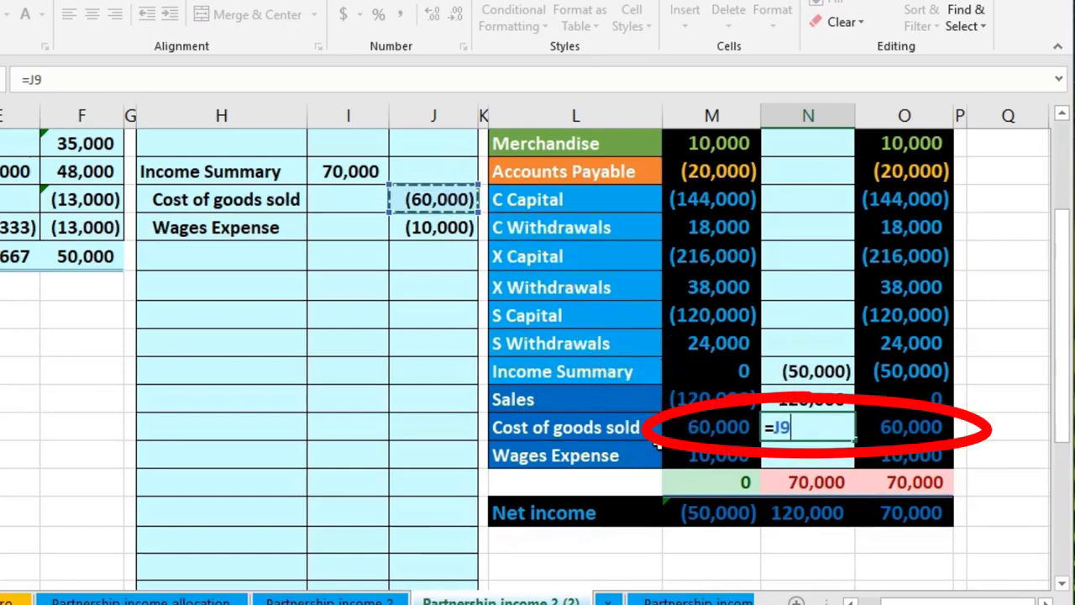
pyautogui.press('Return')
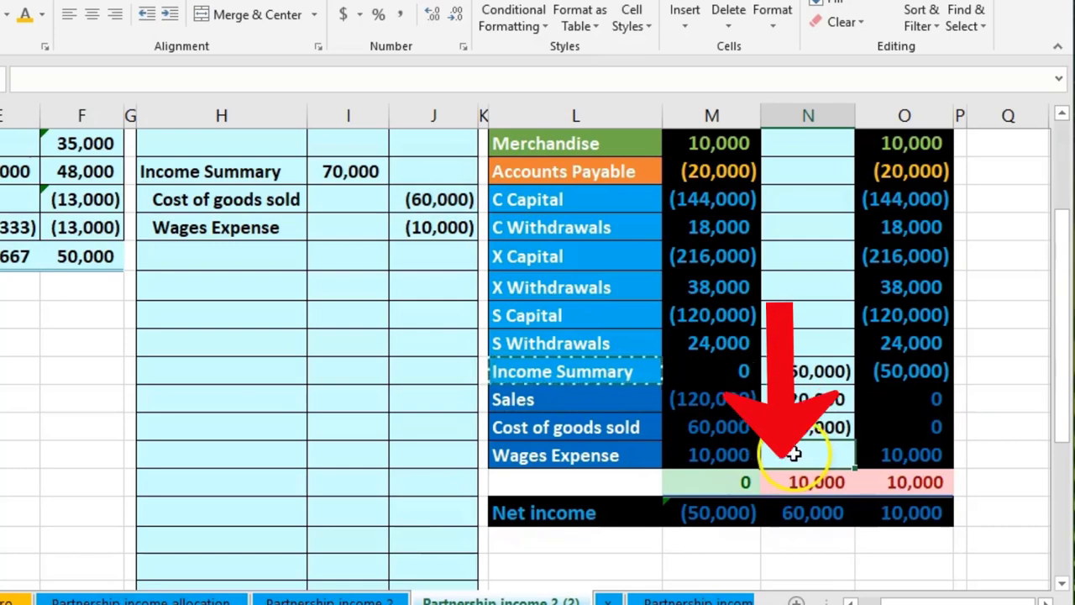
pyautogui.write('=')
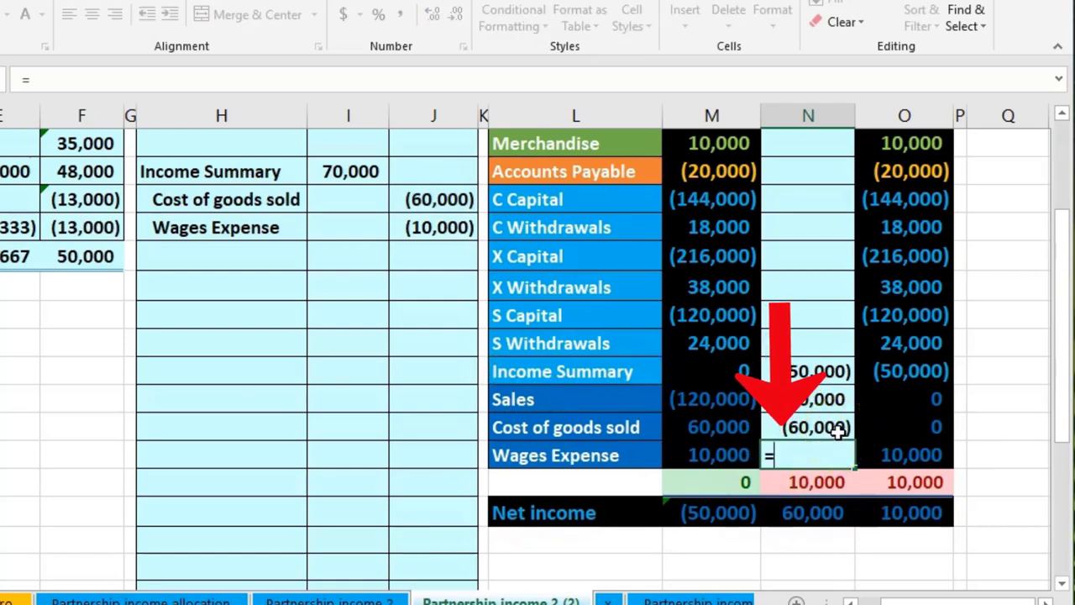
pyautogui.click(442, 229)
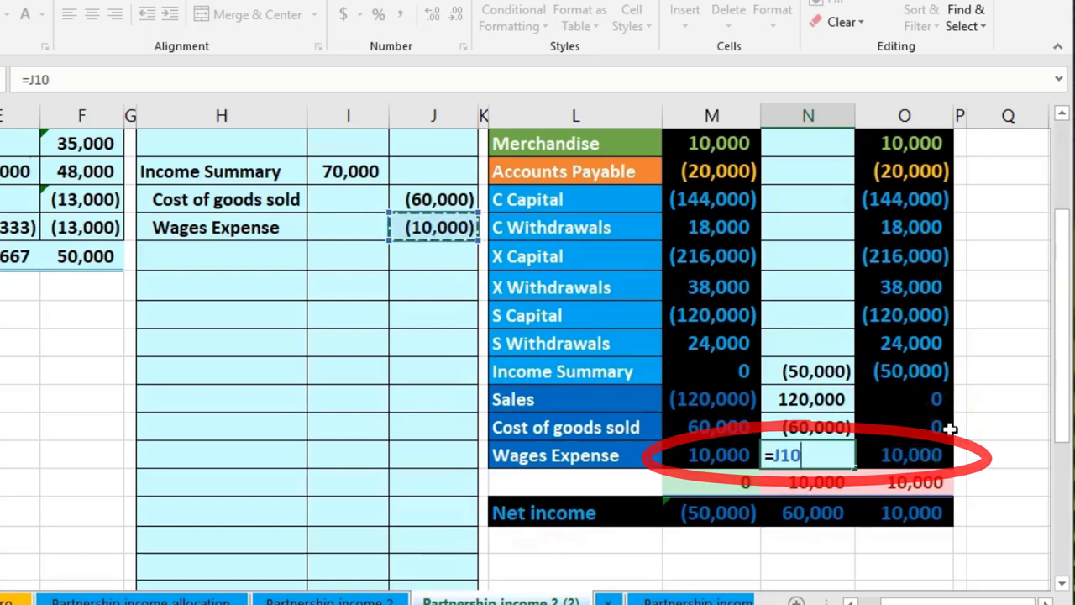
pyautogui.press('Return')
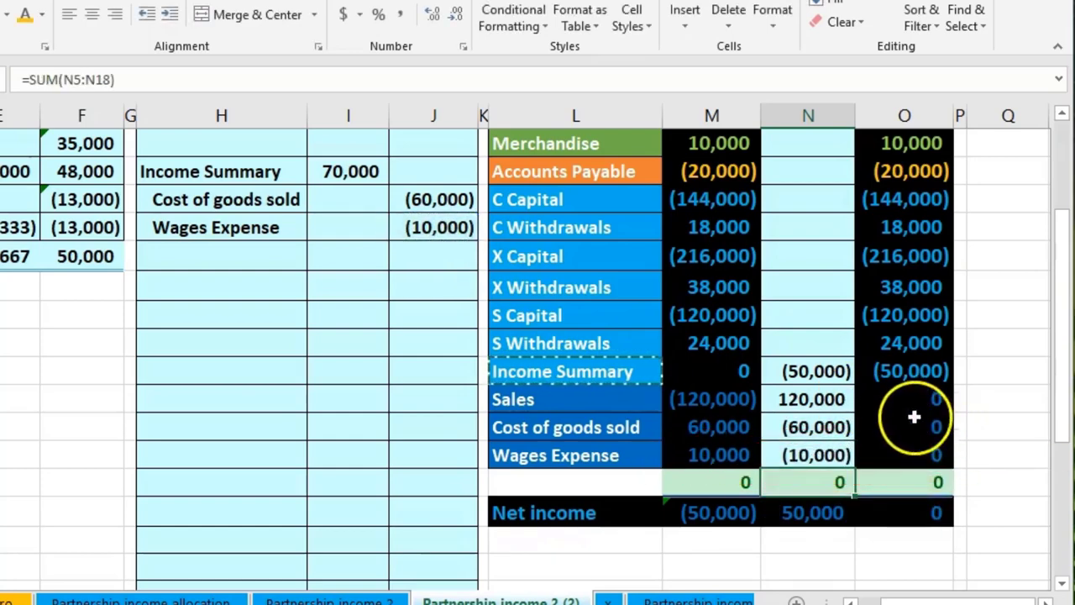
# Step: AutoSum the end-balance Net income cell, which totals 0
pyautogui.click(919, 512)
pyautogui.hotkey('alt', '=')
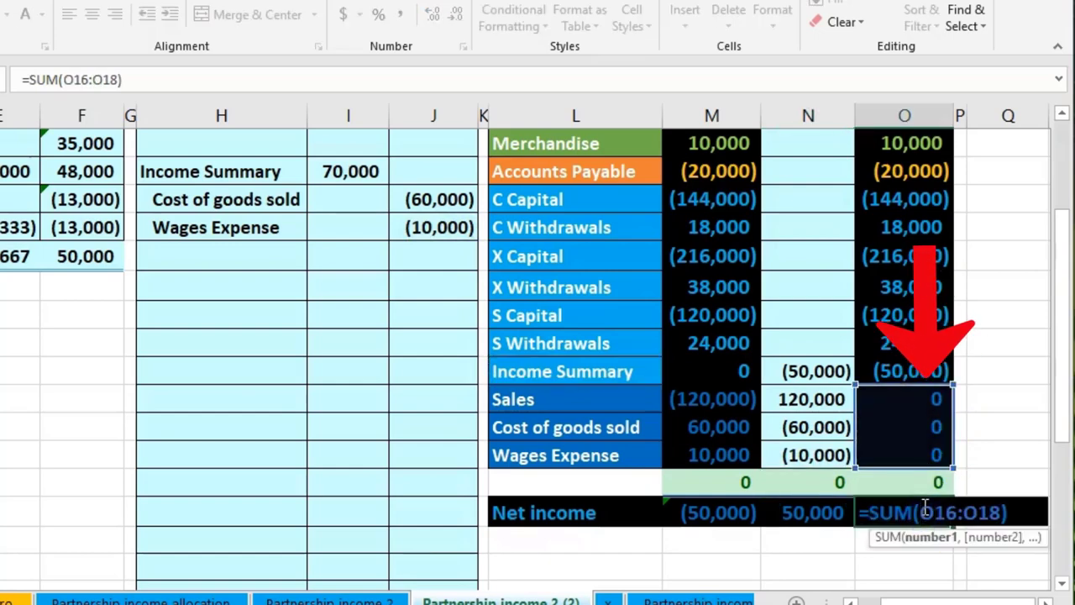
pyautogui.press('Return')
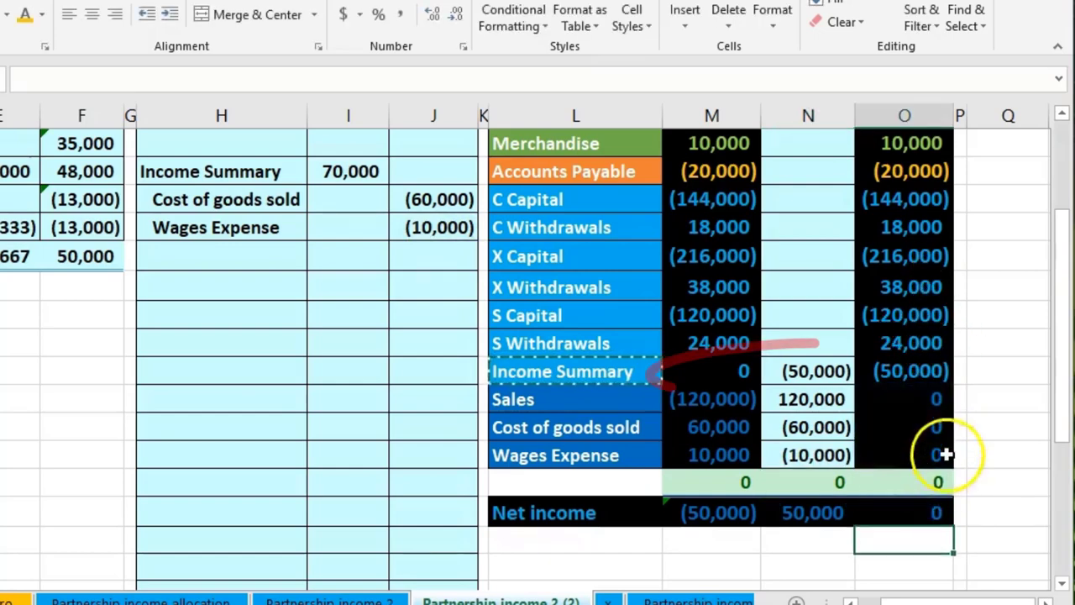
# Step: Review the Income Summary end-balance formula and the beginning Net income total
pyautogui.click(912, 367)
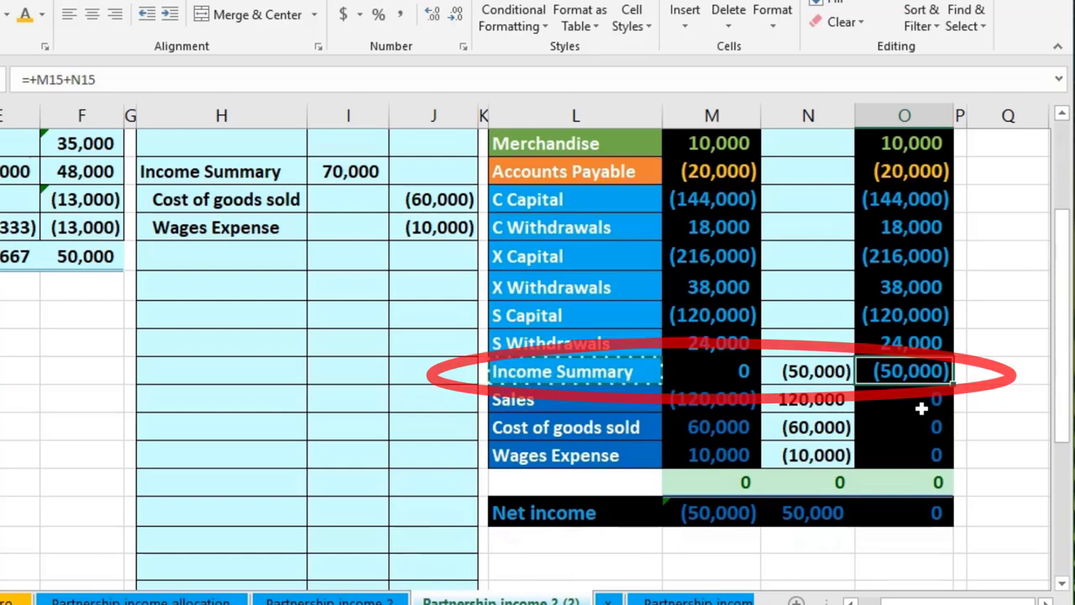
pyautogui.click(734, 521)
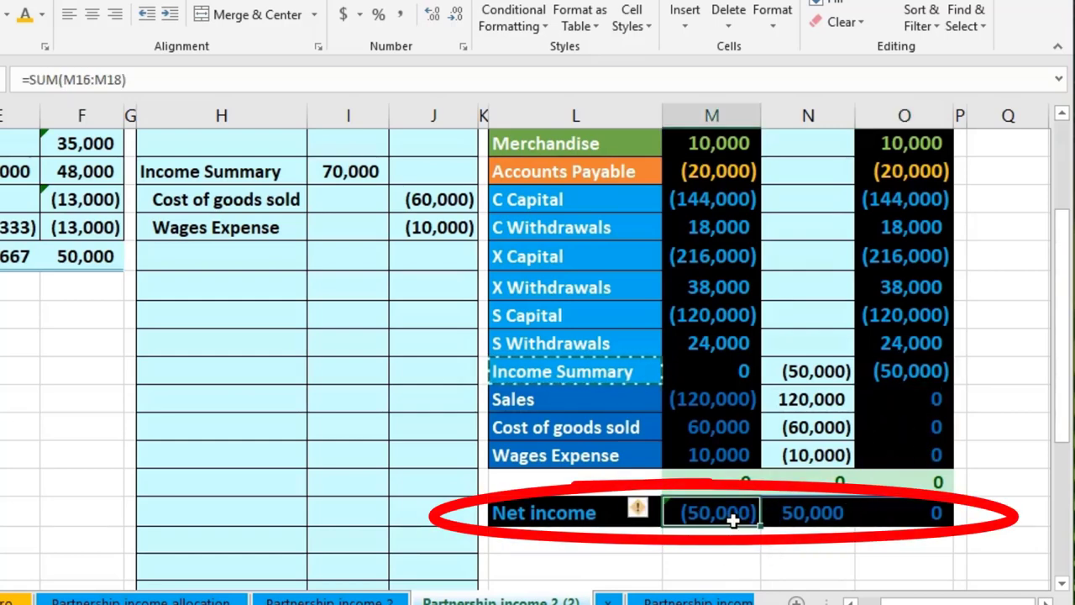
pyautogui.click(907, 371)
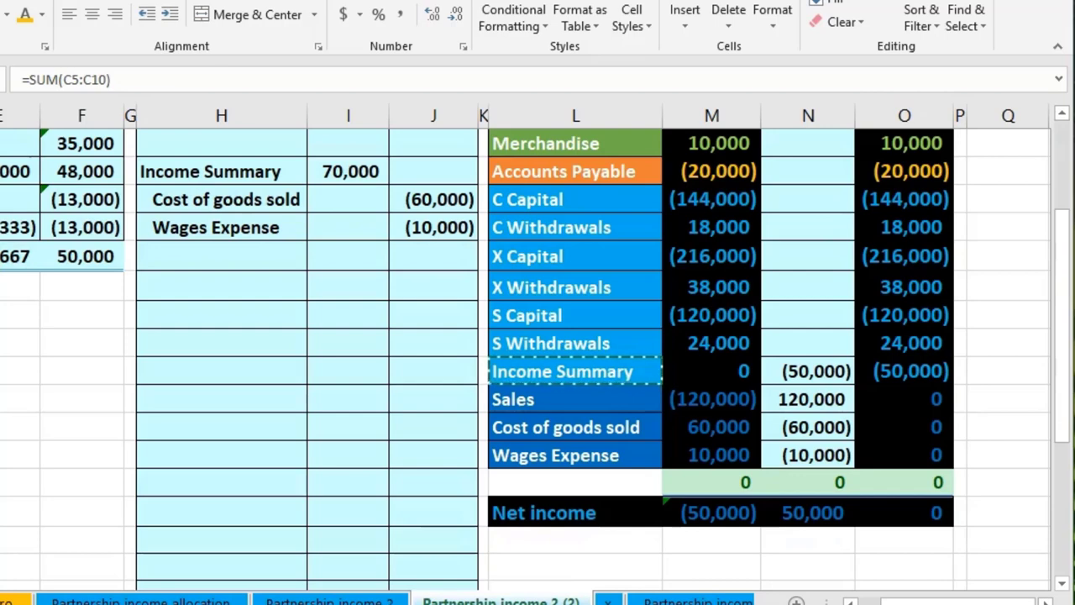
# Step: Paste Income Summary as a value on the new journal line and debit it 50000
pyautogui.click(576, 372)
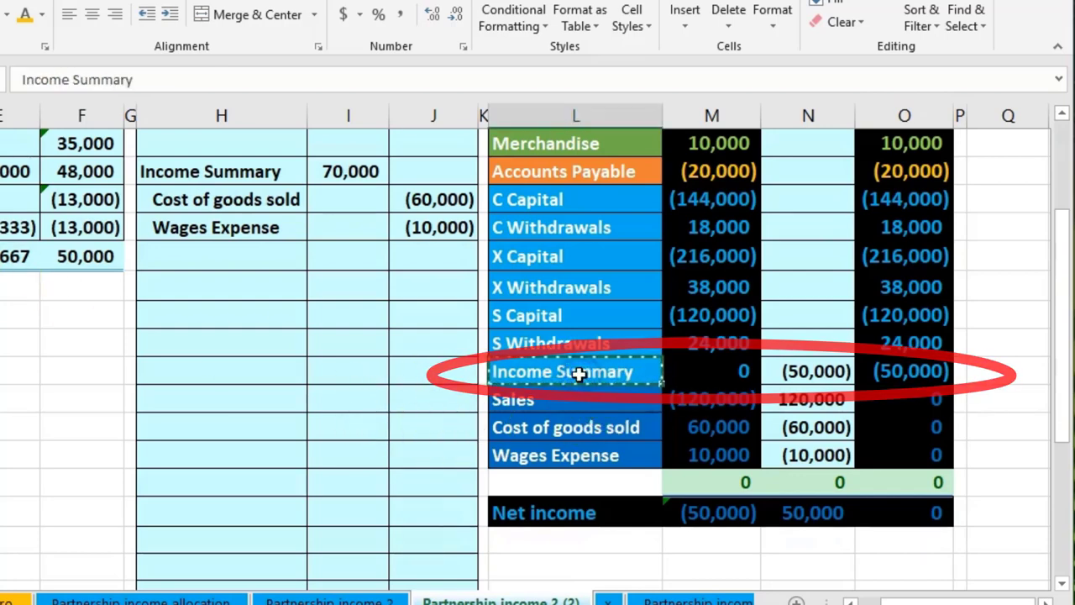
pyautogui.rightClick(582, 376)
pyautogui.click(612, 413)
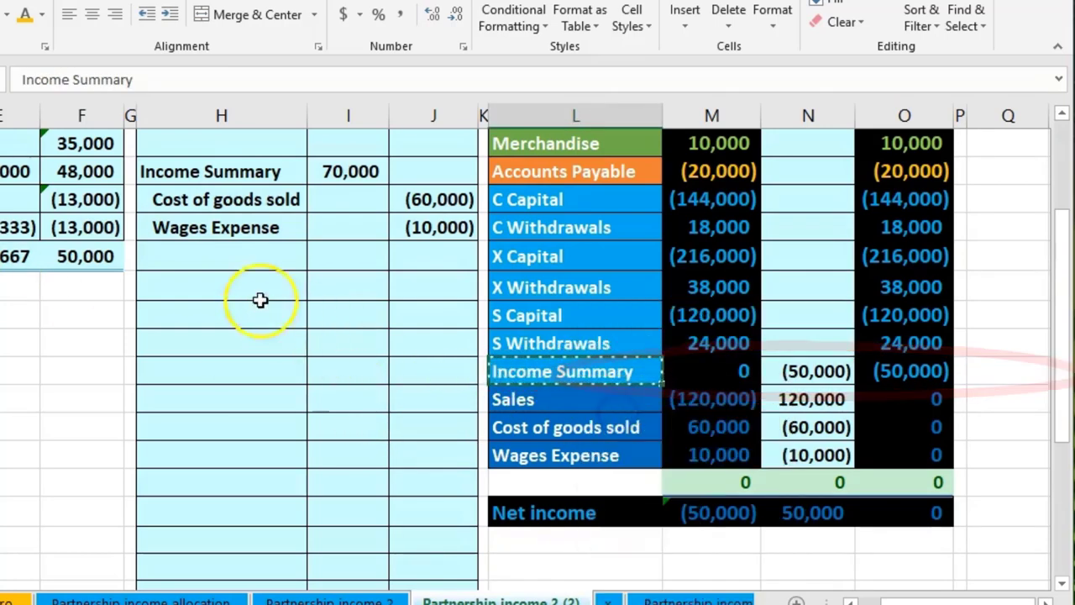
pyautogui.click(237, 288)
pyautogui.rightClick(238, 287)
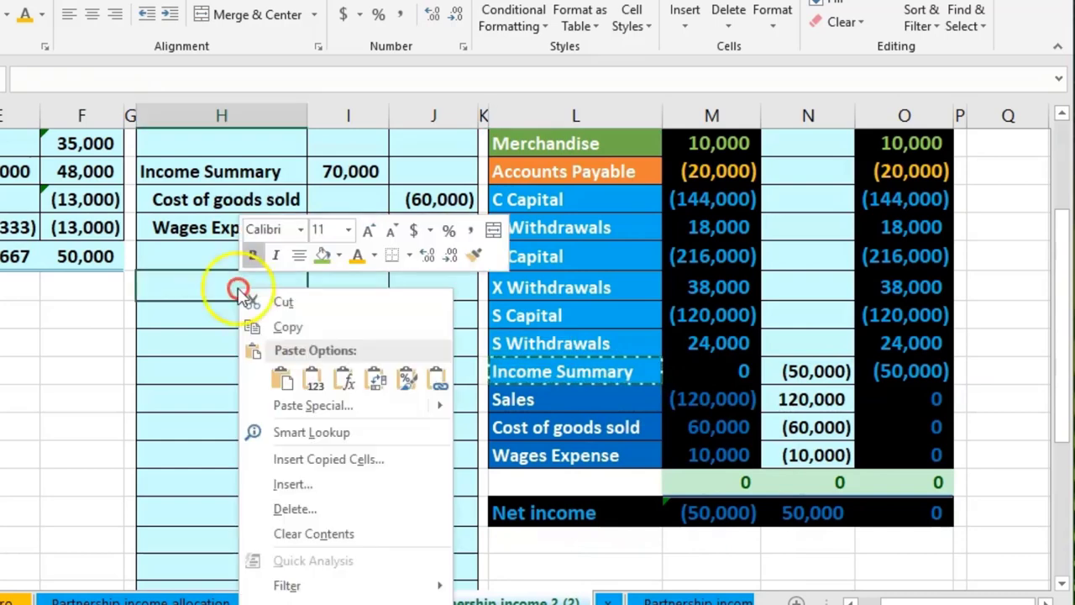
pyautogui.click(312, 378)
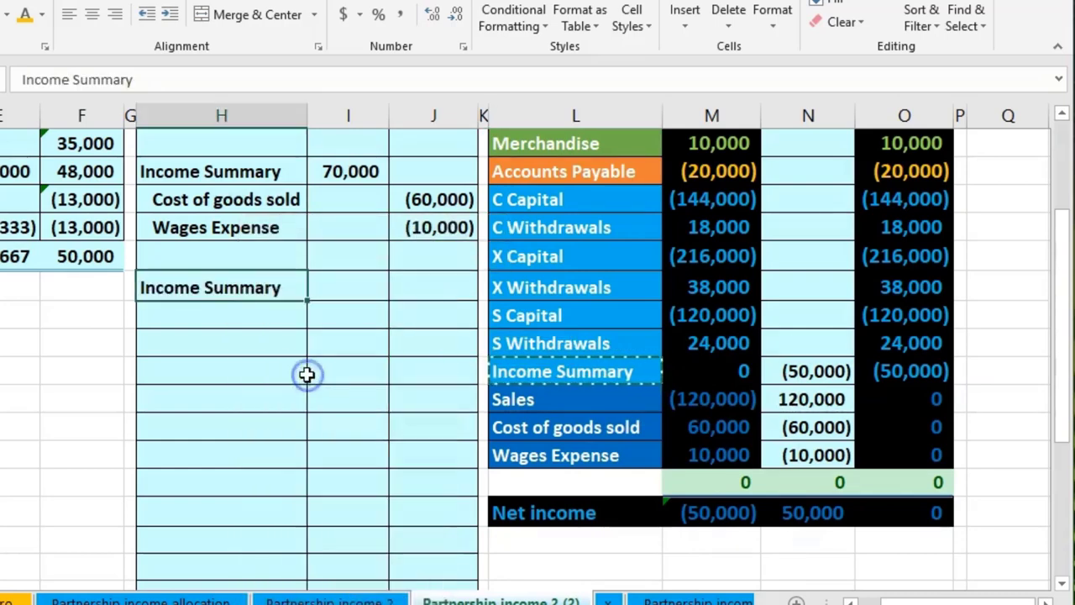
pyautogui.click(341, 289)
pyautogui.write('50000')
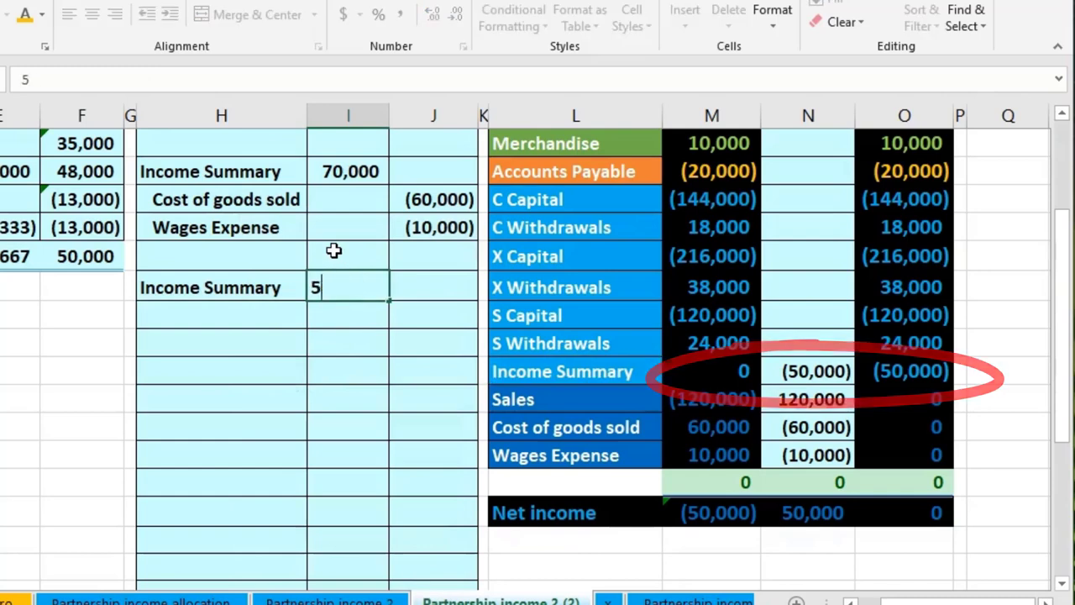
pyautogui.press('Return')
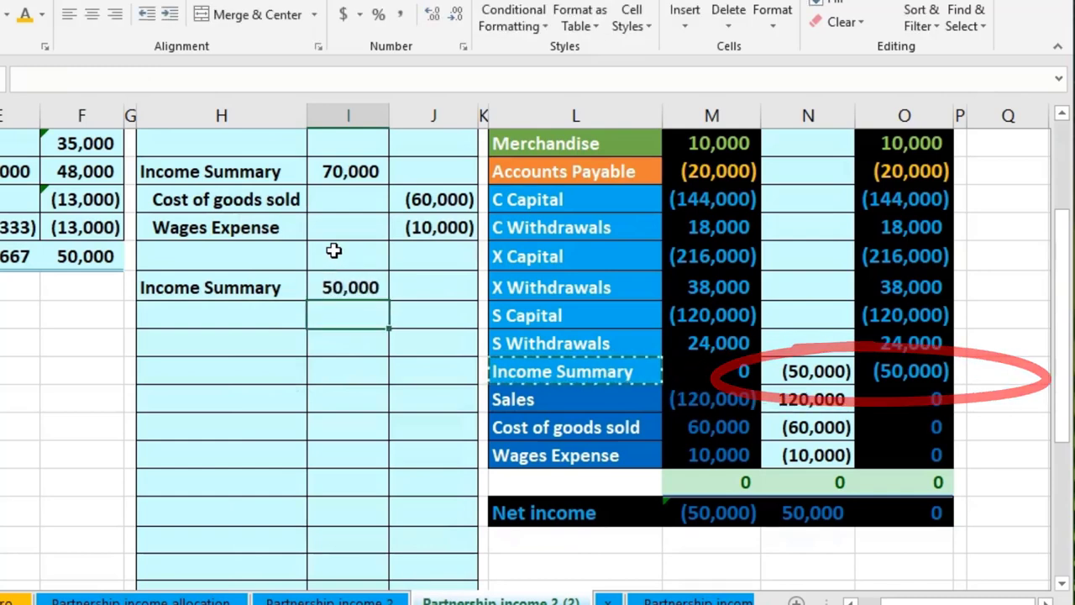
# Step: Copy the C, X and S Capital labels and paste them as values below the Income Summary debit
pyautogui.click(547, 200)
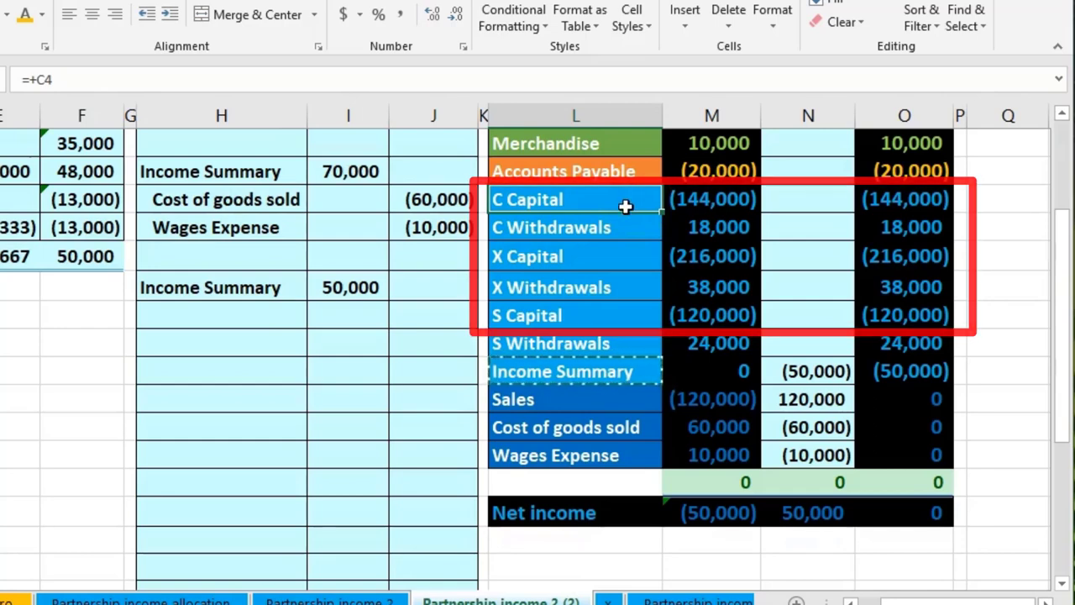
pyautogui.click(592, 259)
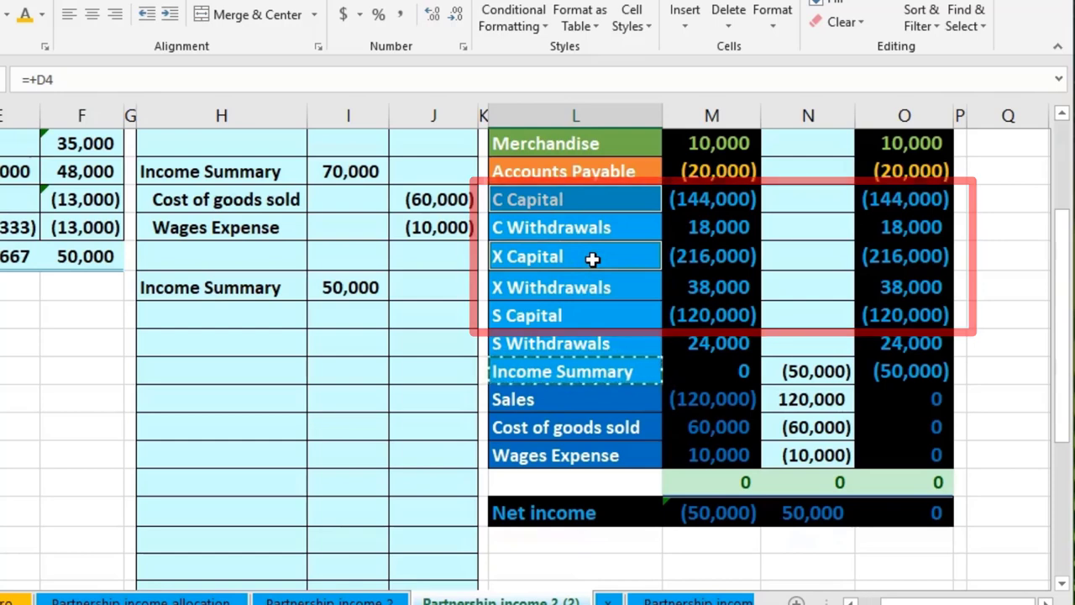
pyautogui.click(583, 314)
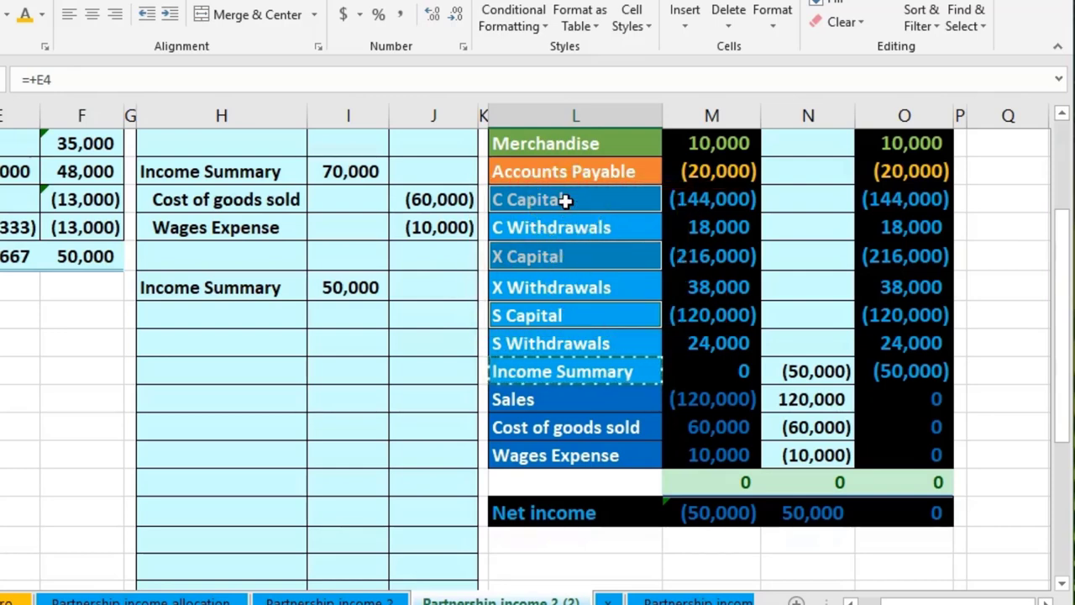
pyautogui.rightClick(567, 200)
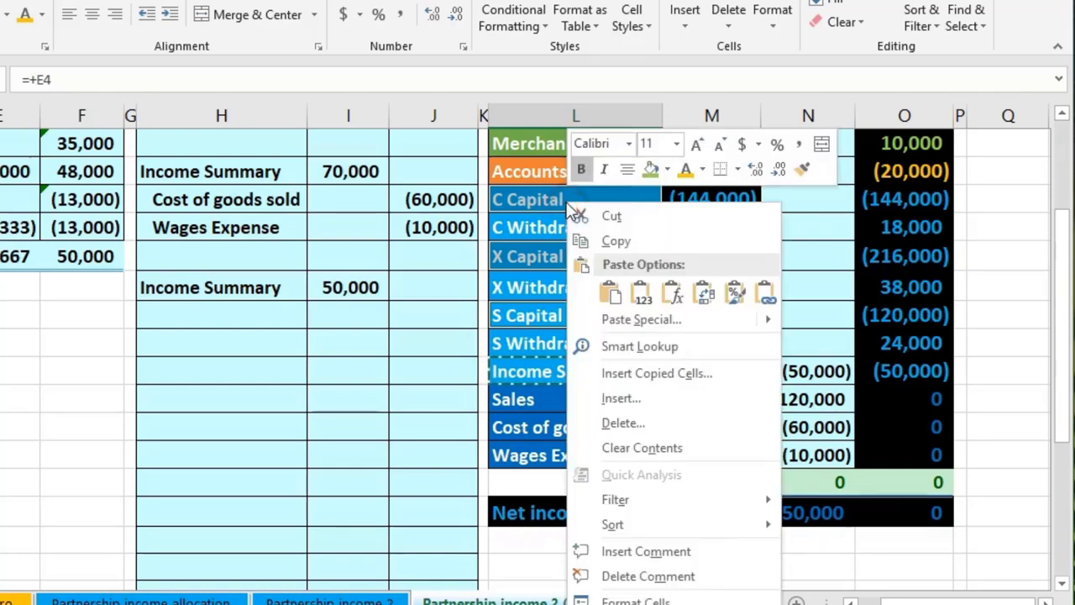
pyautogui.click(595, 244)
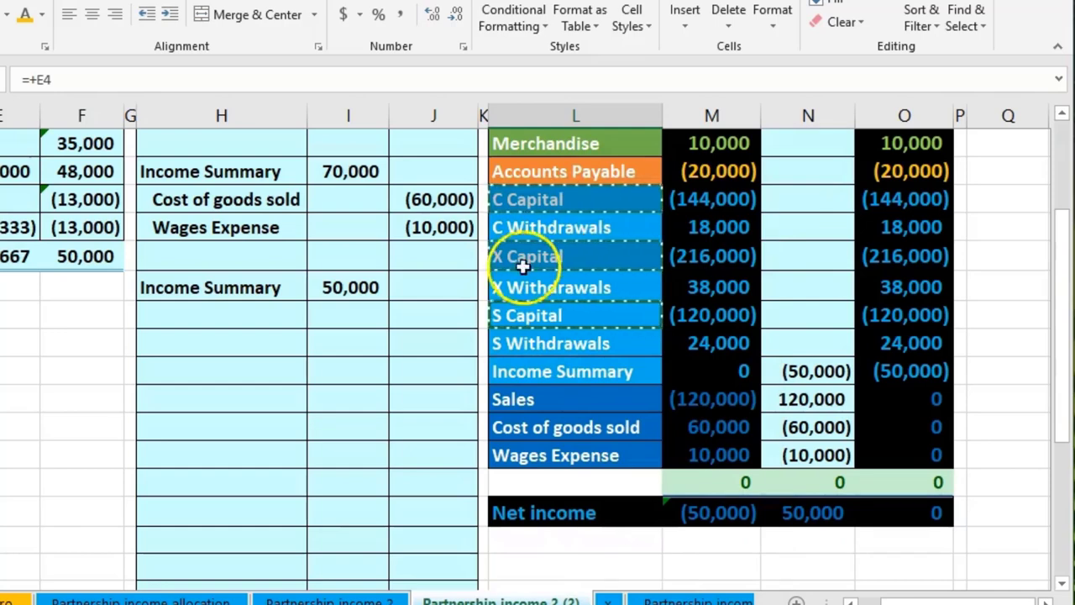
pyautogui.click(220, 317)
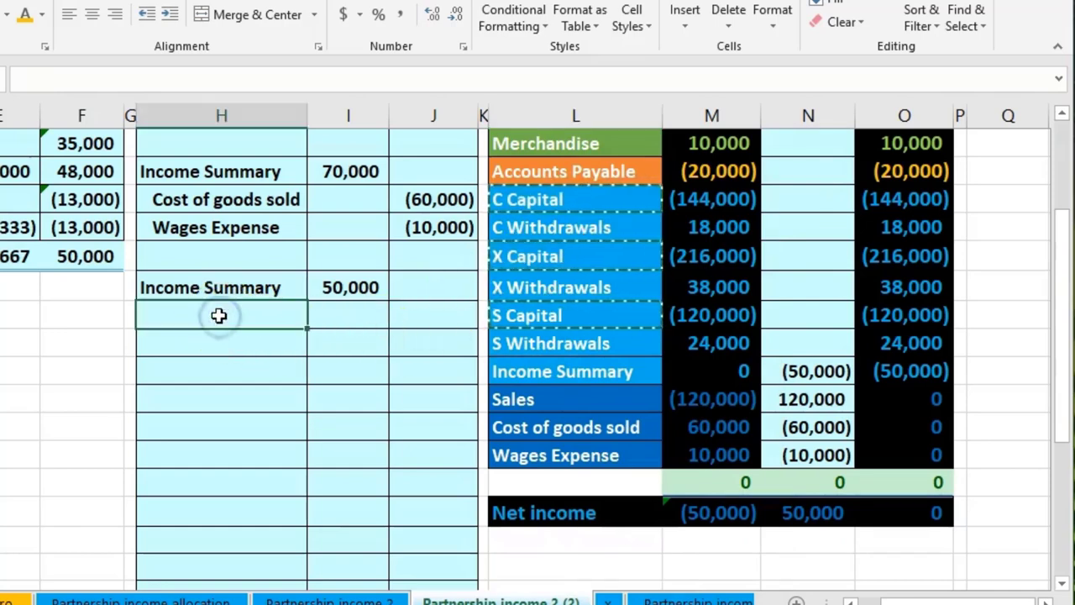
pyautogui.rightClick(219, 317)
pyautogui.click(295, 407)
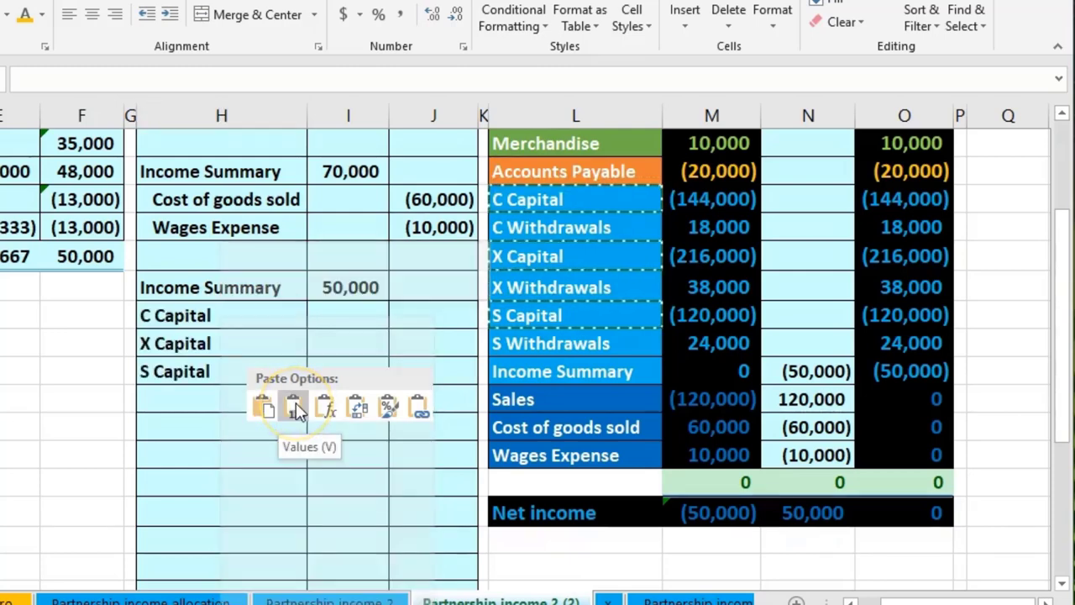
pyautogui.click(273, 315)
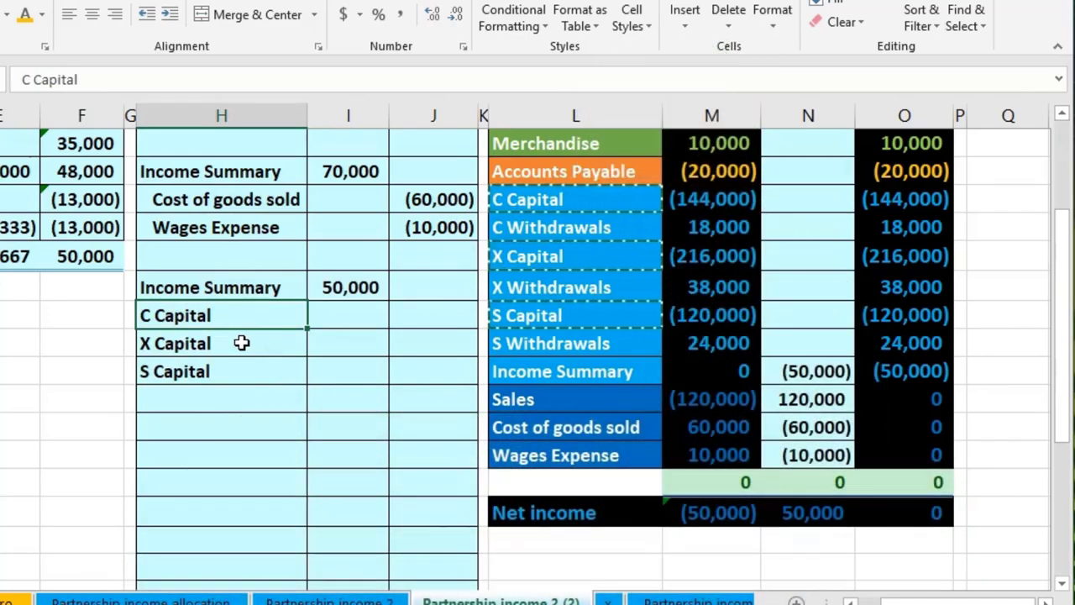
# Step: Credit C, X and S Capital with =-C11, =-D11 and =-E11 from their income-share totals
pyautogui.press('Right')
pyautogui.press('Right')
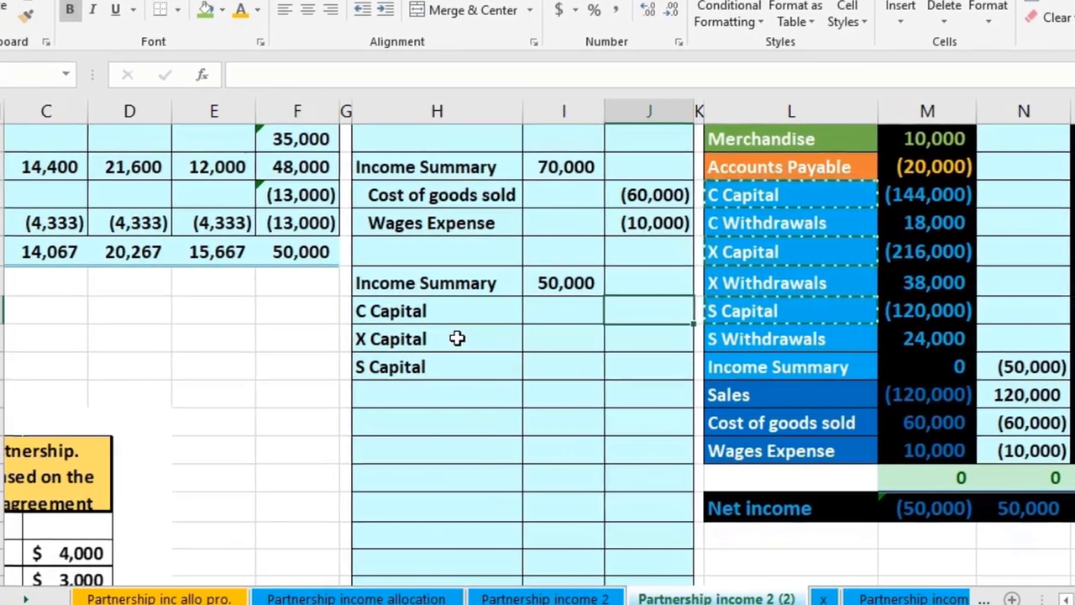
pyautogui.scroll(1, 457, 338)
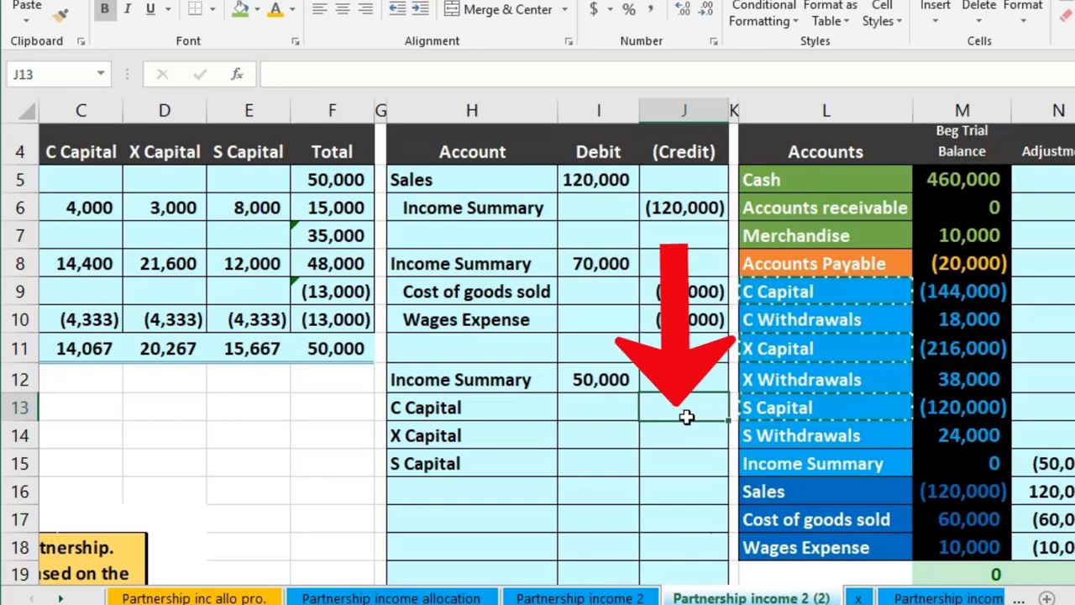
pyautogui.write('-')
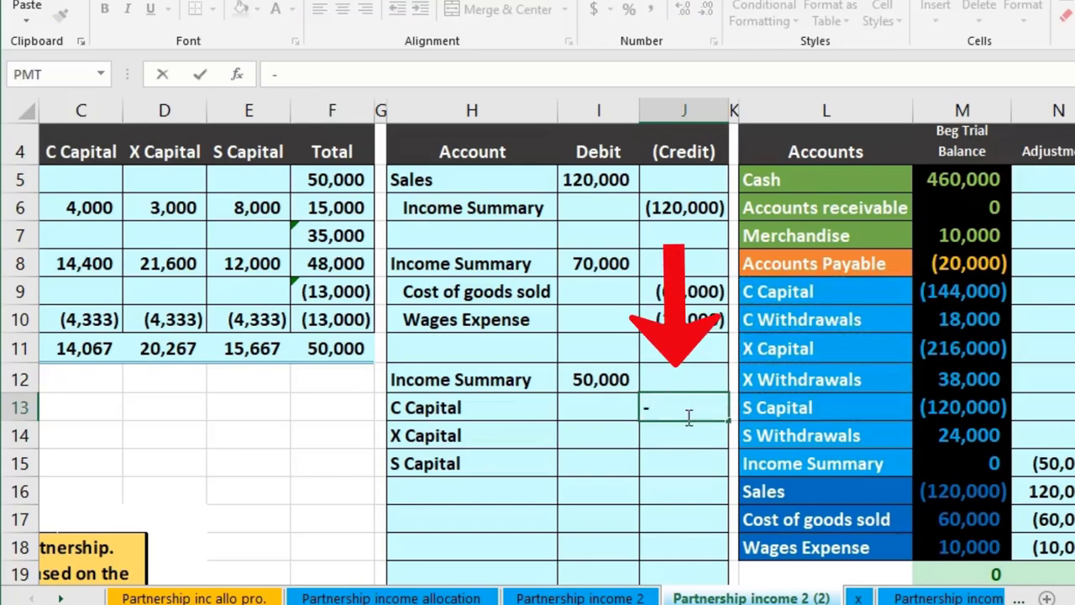
pyautogui.click(73, 353)
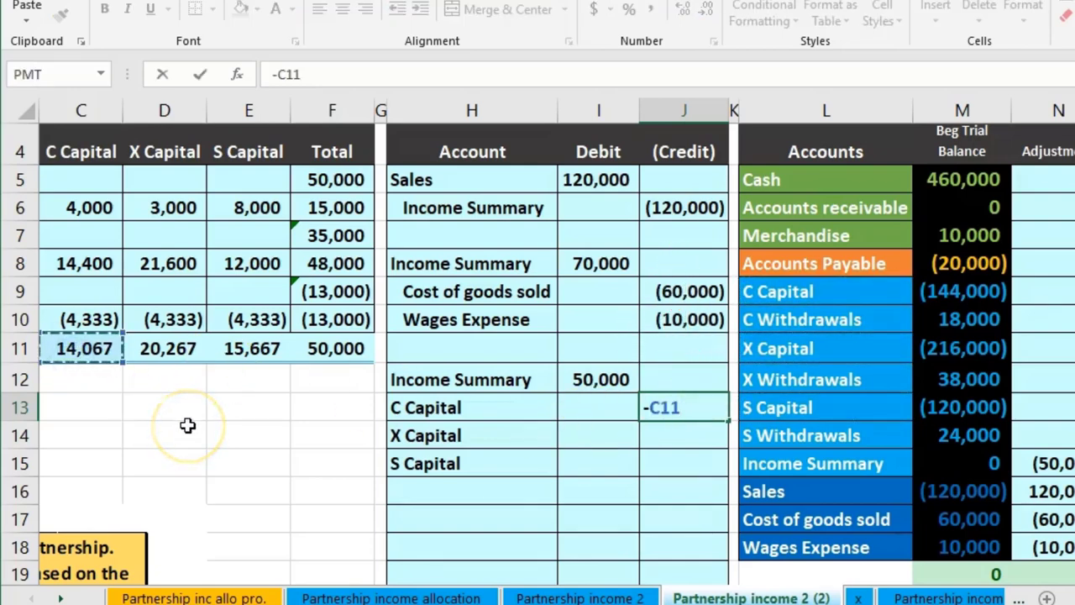
pyautogui.press('Return')
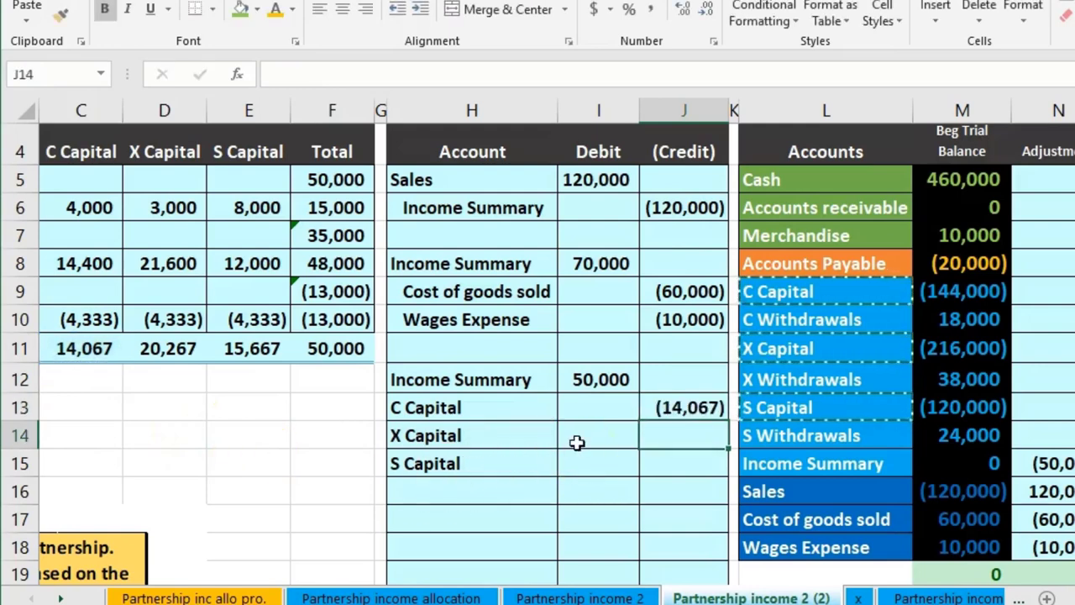
pyautogui.write('-')
pyautogui.click(176, 349)
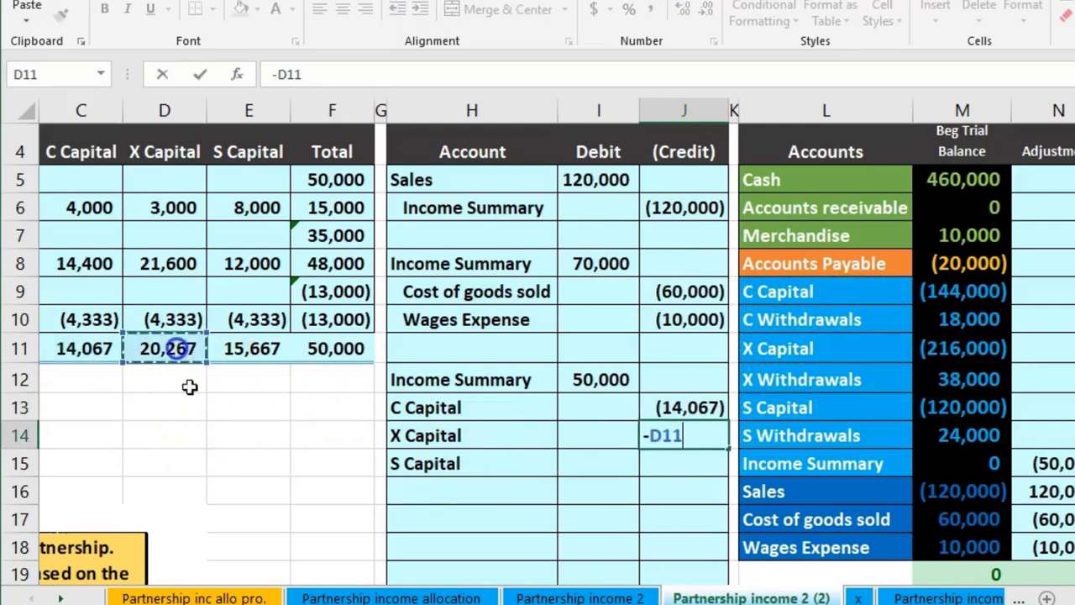
pyautogui.press('Return')
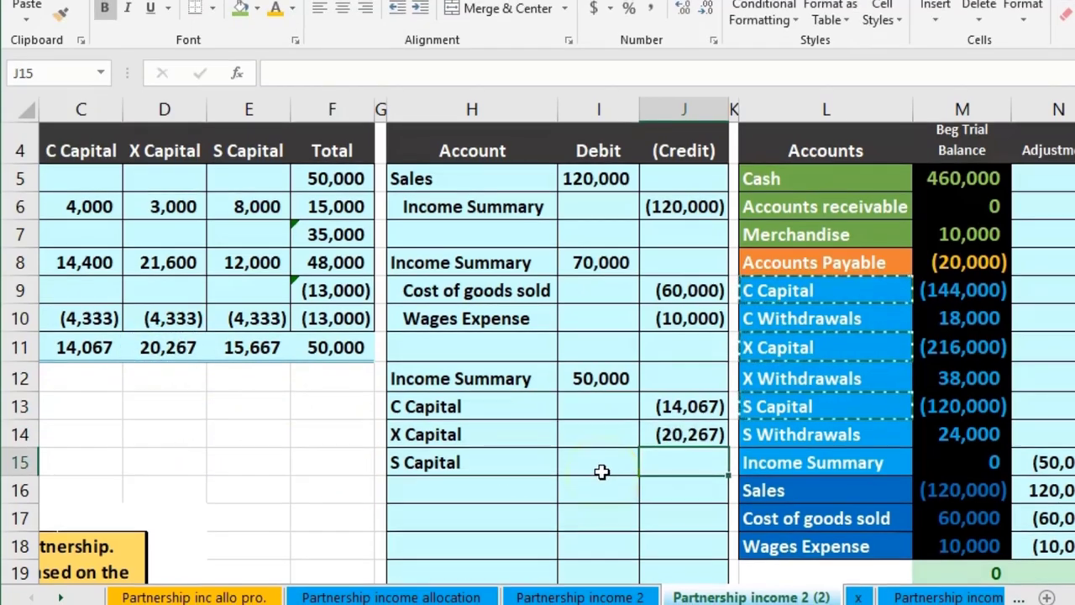
pyautogui.write('-')
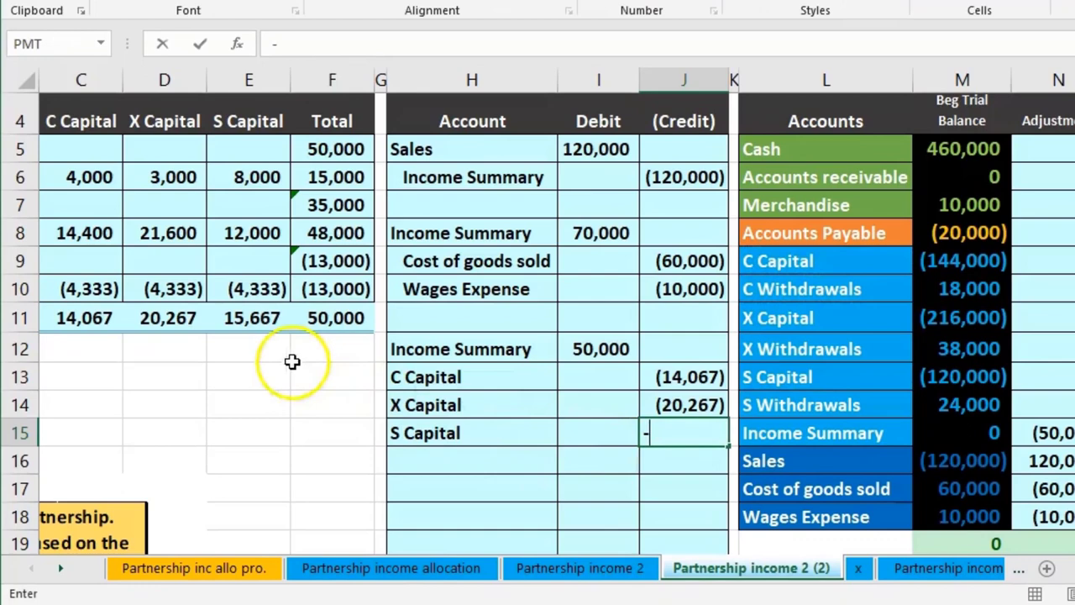
pyautogui.click(250, 316)
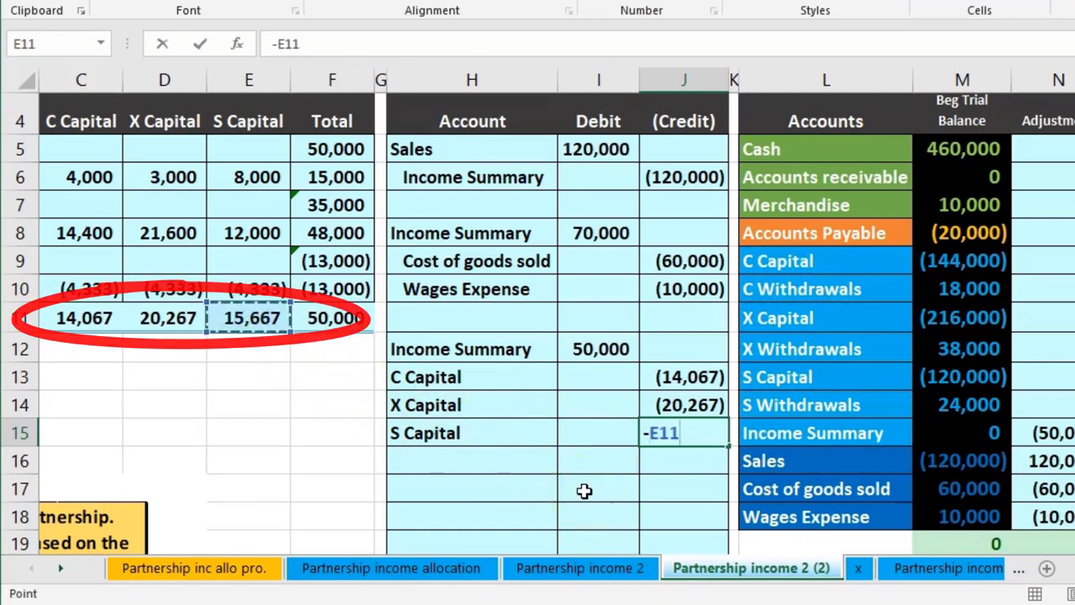
pyautogui.press('Return')
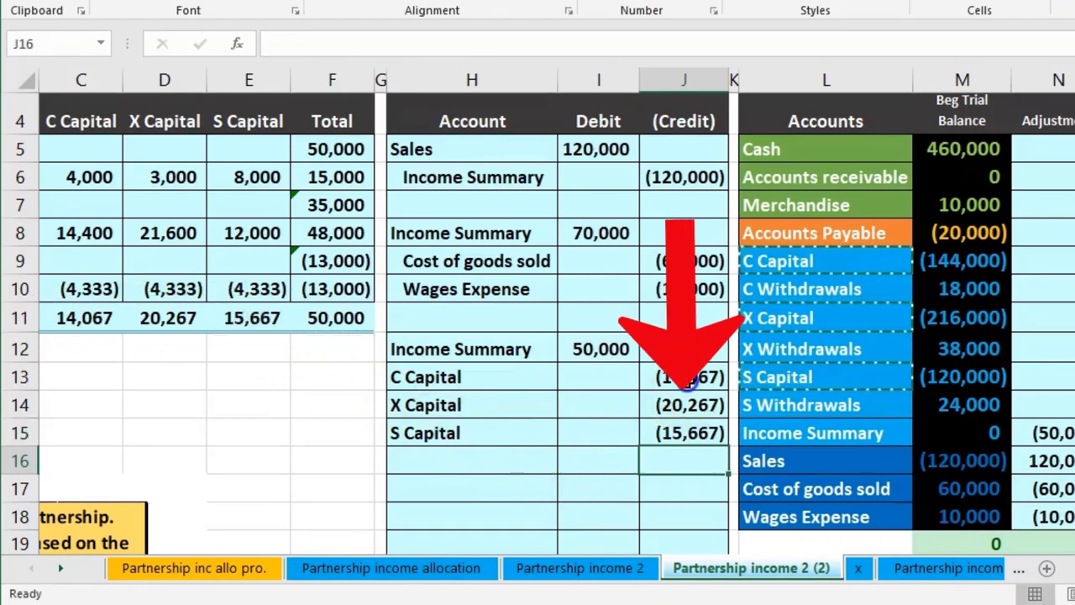
pyautogui.moveTo(684, 377); pyautogui.dragTo(688, 424)
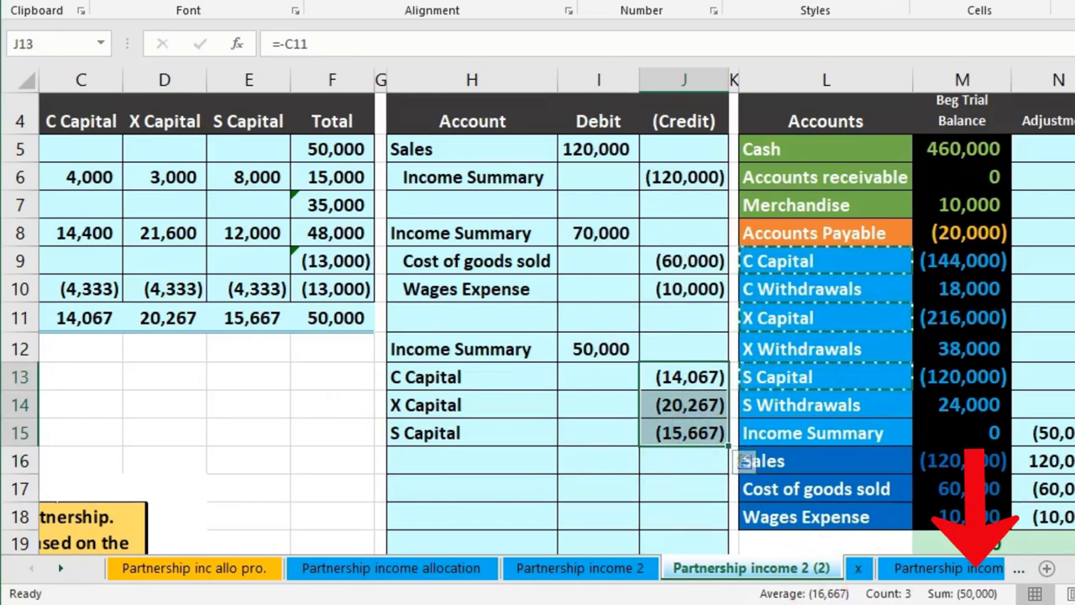
pyautogui.moveTo(598, 348); pyautogui.dragTo(667, 460)
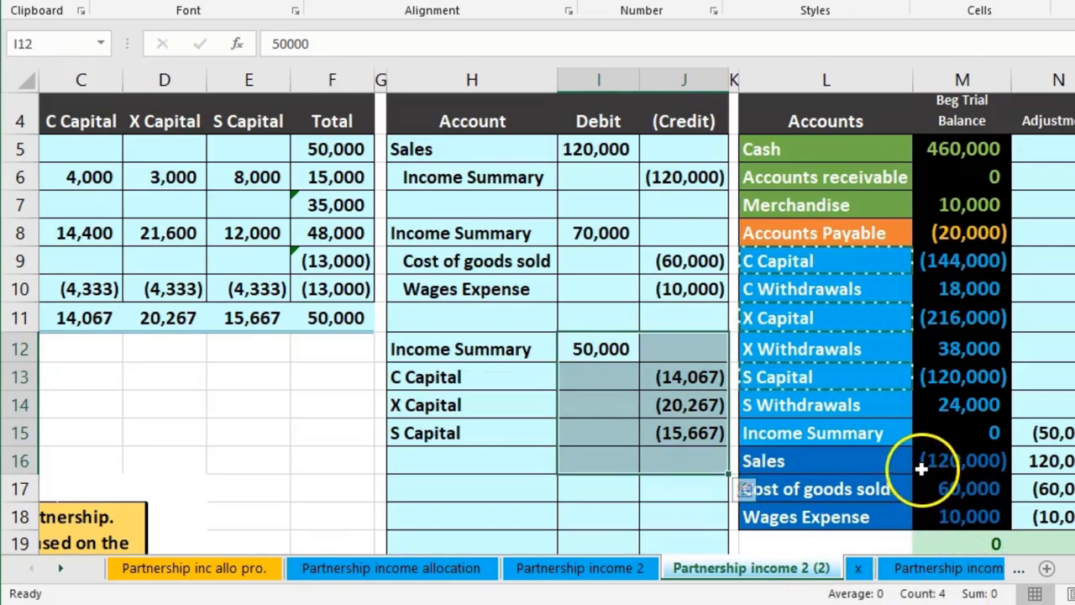
pyautogui.scroll(-1, 922, 477)
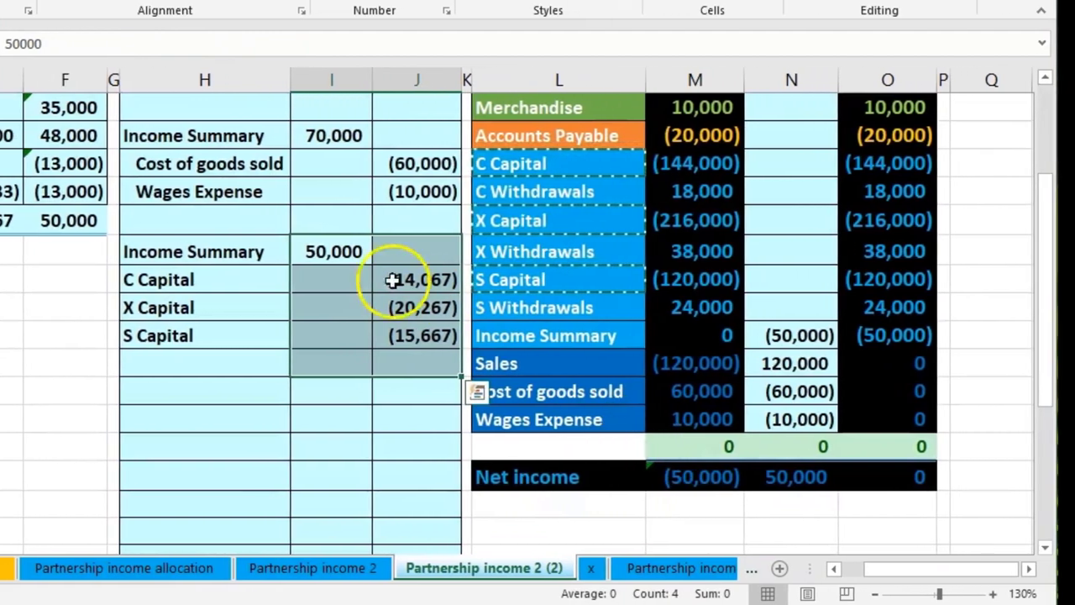
pyautogui.moveTo(307, 252); pyautogui.dragTo(360, 252)
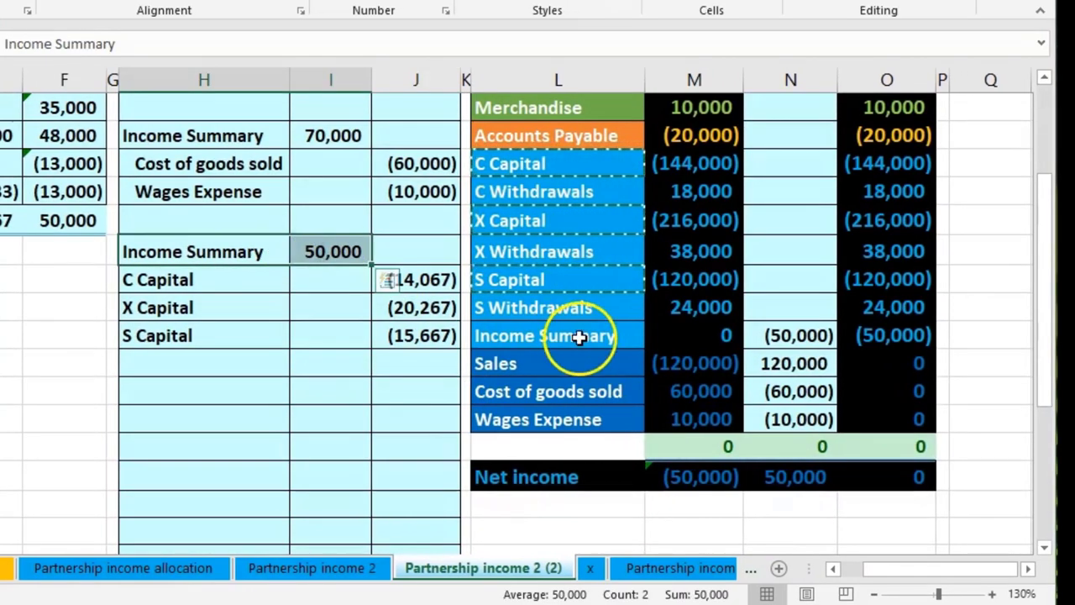
pyautogui.moveTo(576, 336); pyautogui.dragTo(669, 336)
pyautogui.click(805, 336)
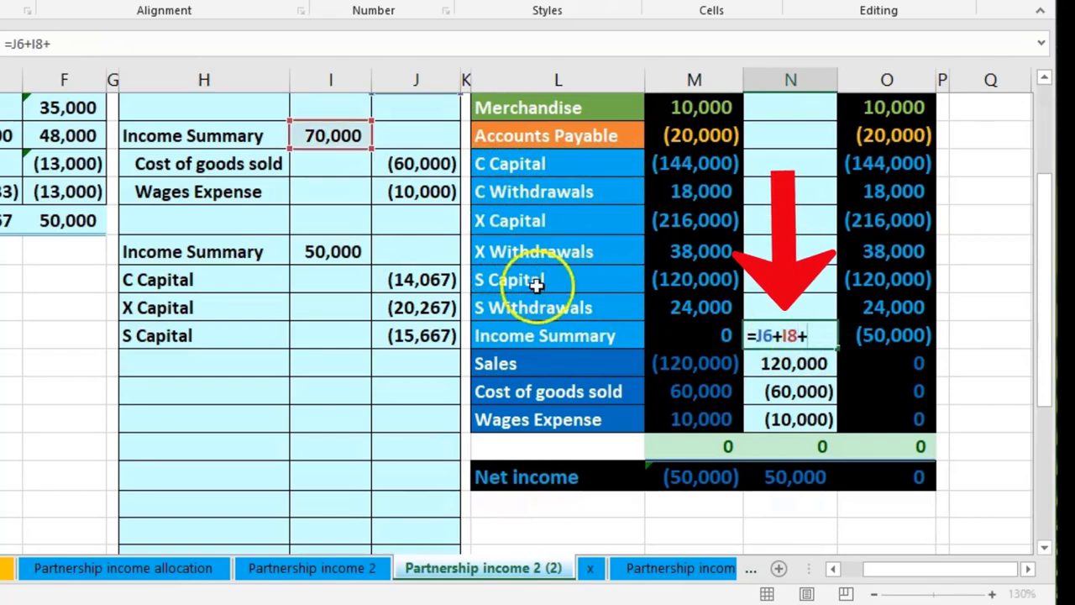
pyautogui.click(340, 252)
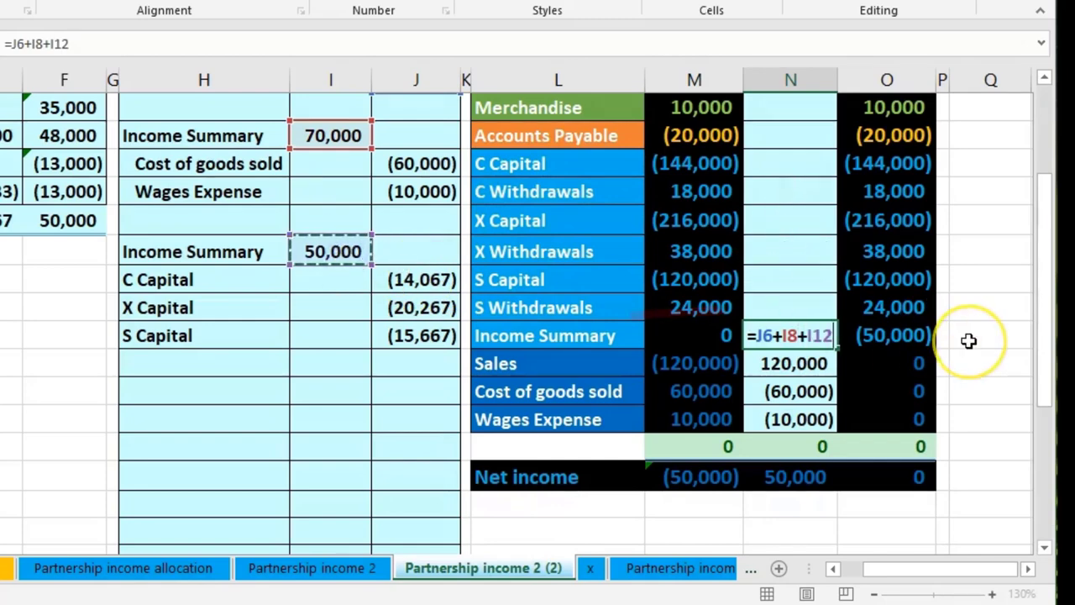
pyautogui.press('Return')
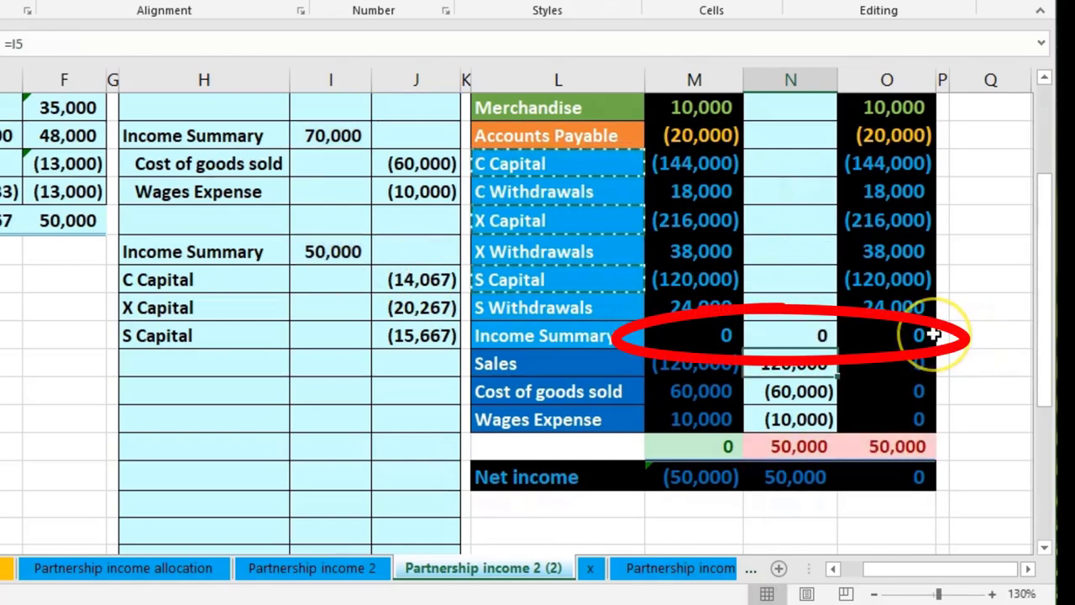
pyautogui.moveTo(245, 283); pyautogui.dragTo(399, 273)
pyautogui.click(659, 163)
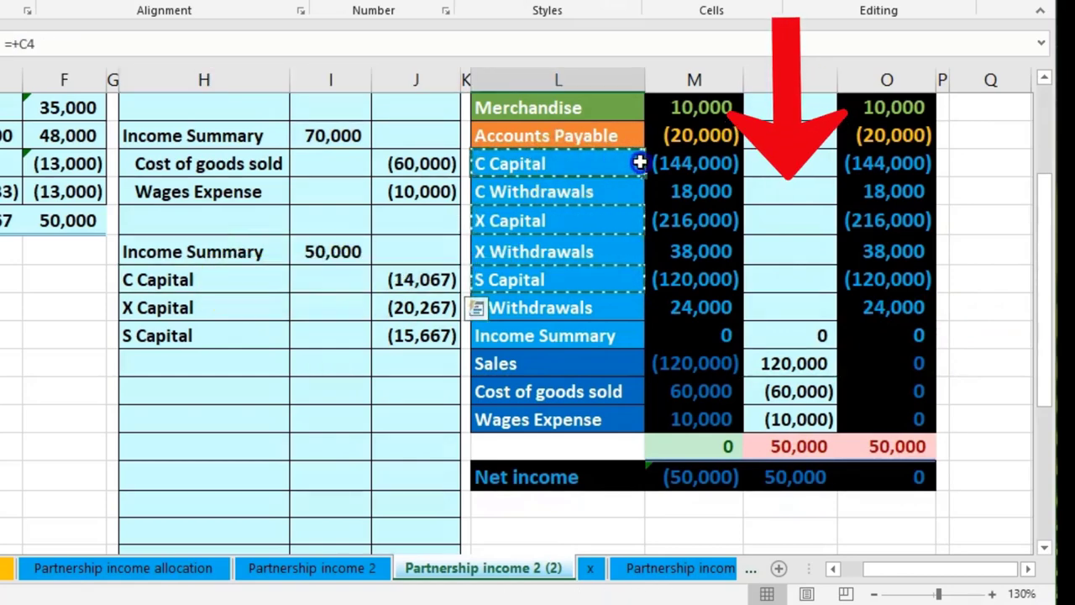
pyautogui.click(790, 163)
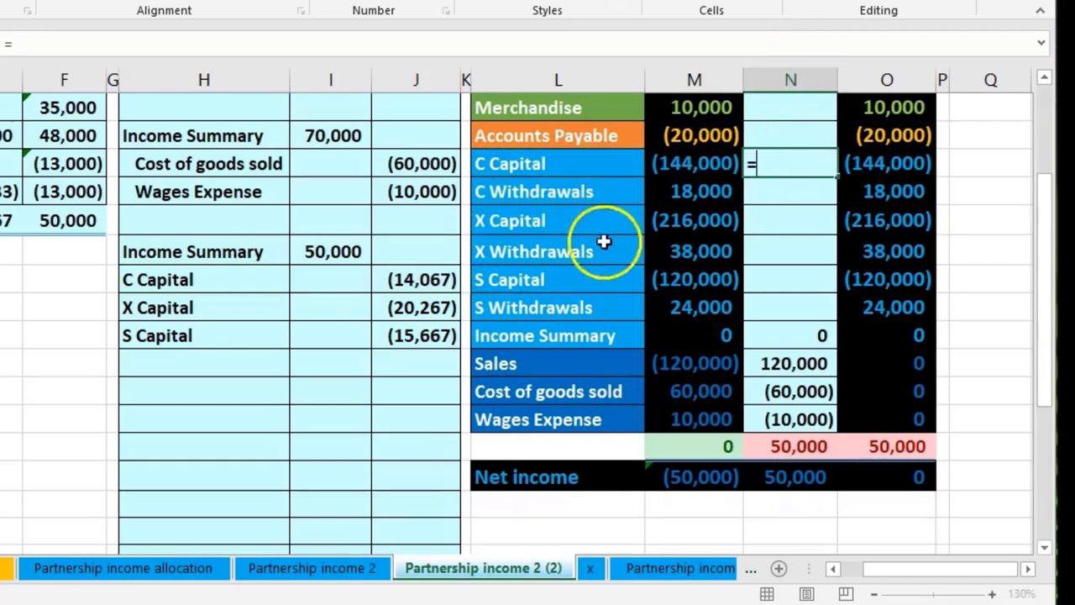
# Step: Link capital adjustments N6, N8, N10 to J13, J14, J15 (14,067, 20,267, 15,667)
pyautogui.write('=')
pyautogui.click(428, 280)
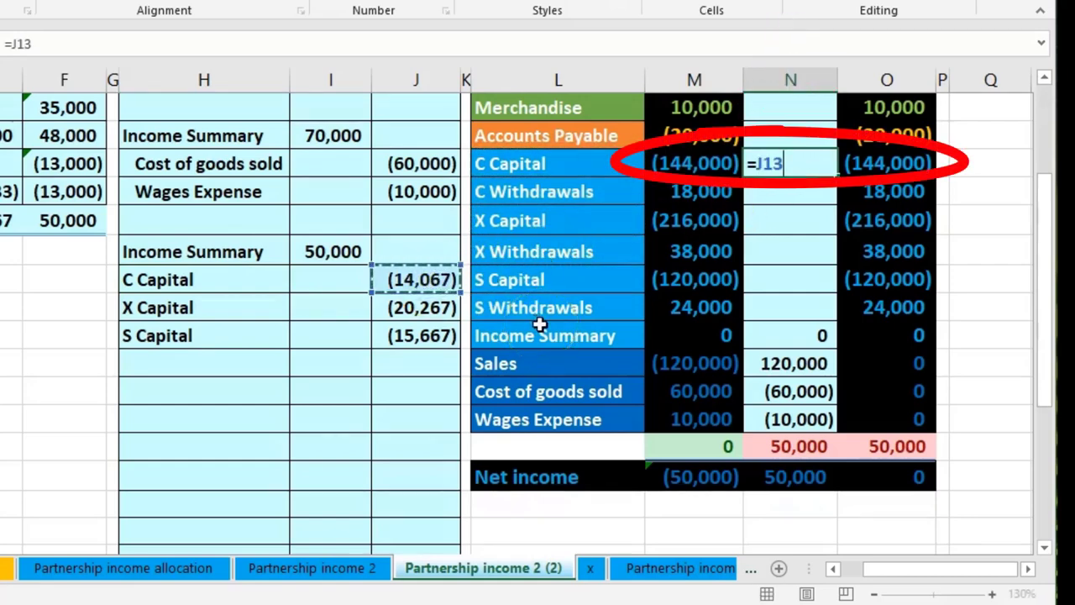
pyautogui.press('Return')
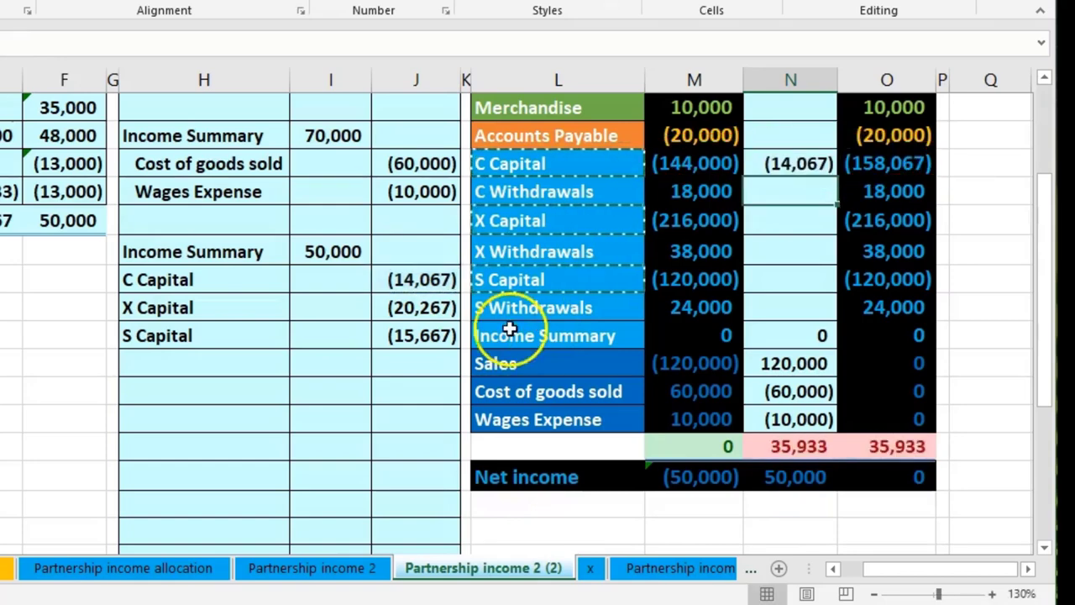
pyautogui.moveTo(240, 312); pyautogui.dragTo(359, 313)
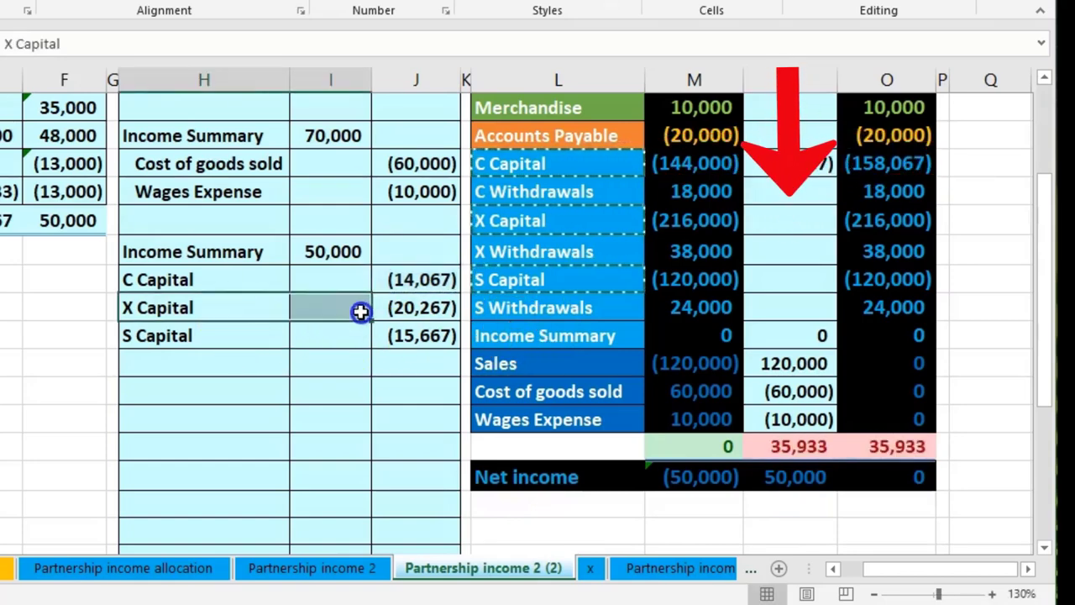
pyautogui.click(798, 221)
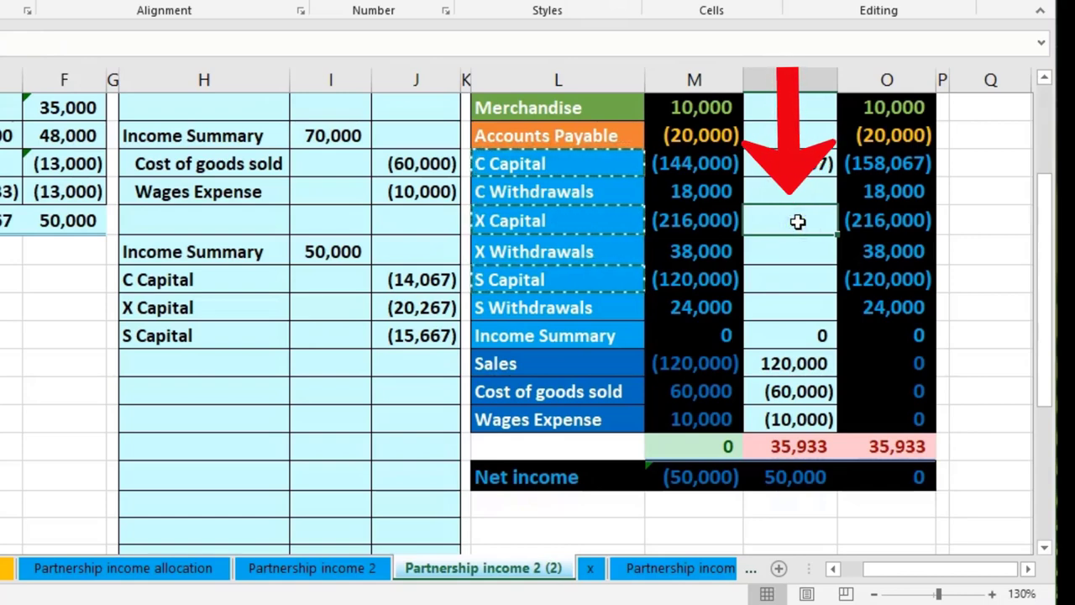
pyautogui.write('=')
pyautogui.click(420, 308)
pyautogui.press('Return')
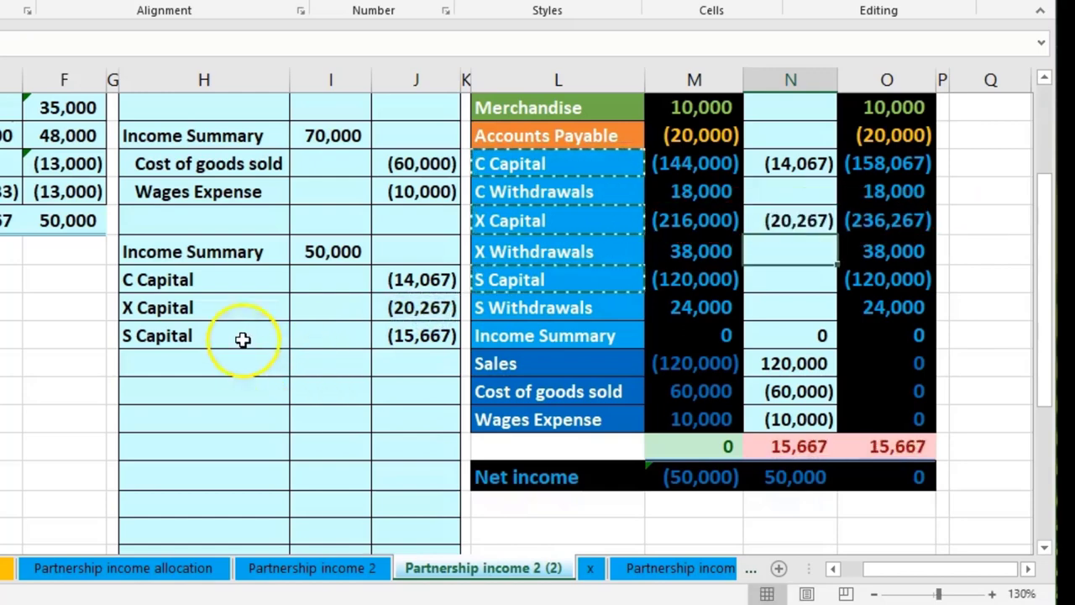
pyautogui.moveTo(242, 339); pyautogui.dragTo(328, 331)
pyautogui.click(768, 280)
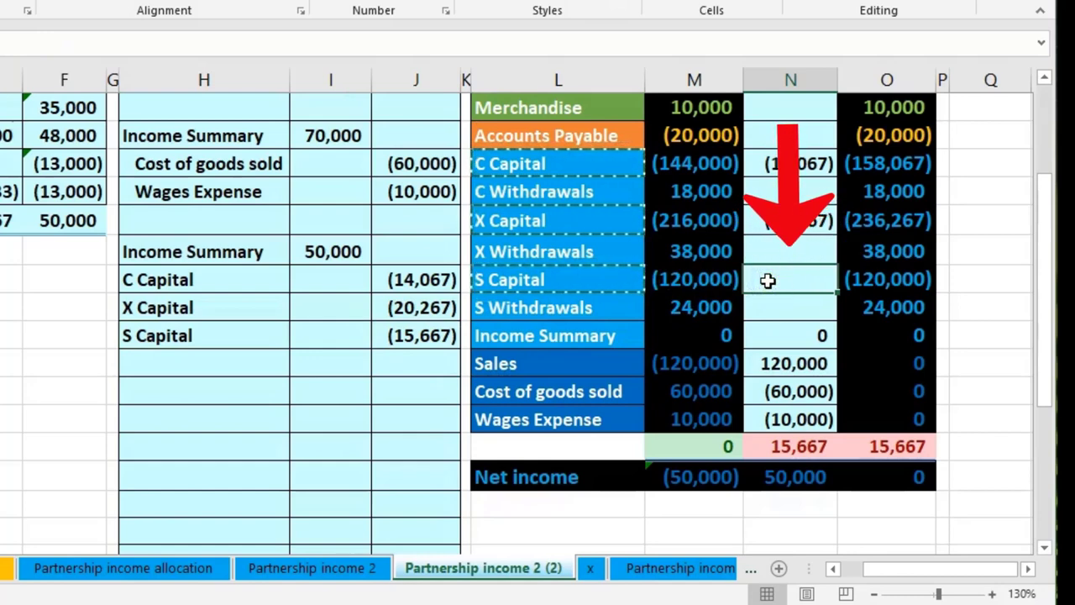
pyautogui.write('=')
pyautogui.click(412, 338)
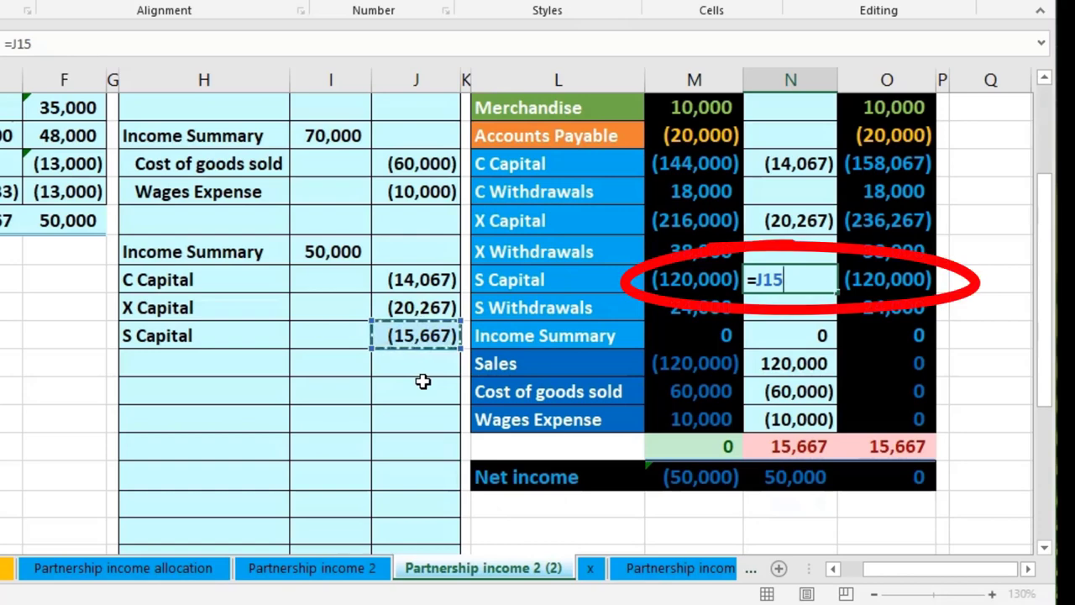
pyautogui.press('Return')
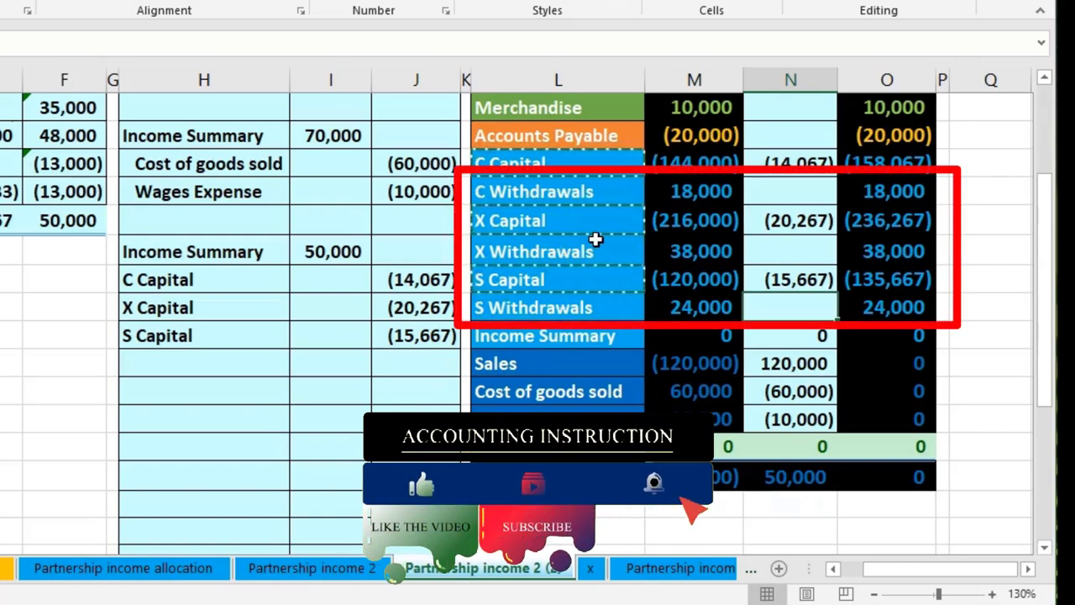
pyautogui.click(702, 191)
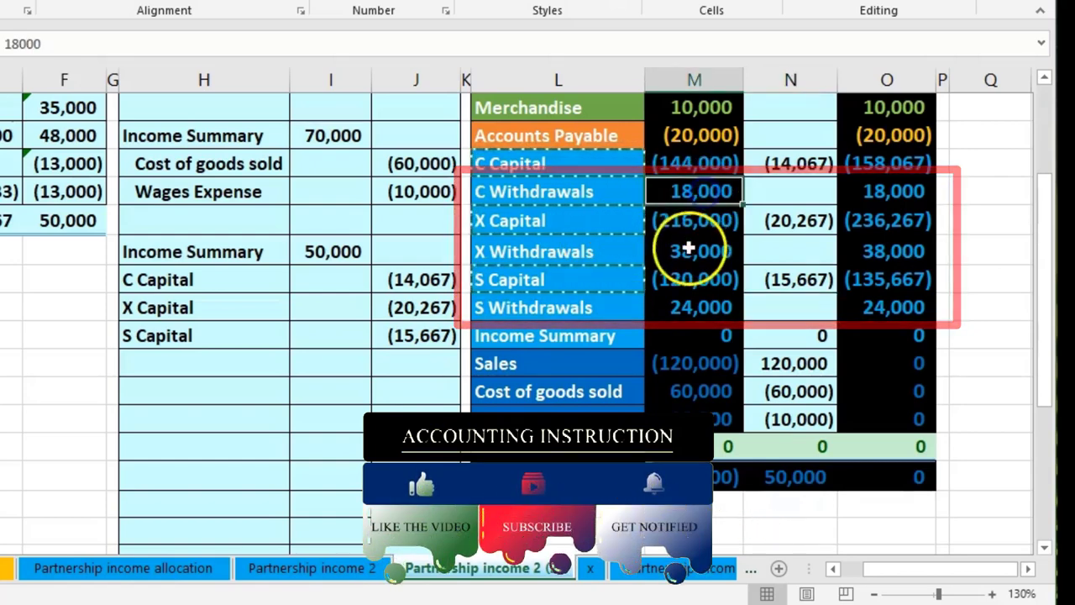
pyautogui.click(691, 249)
pyautogui.click(691, 307)
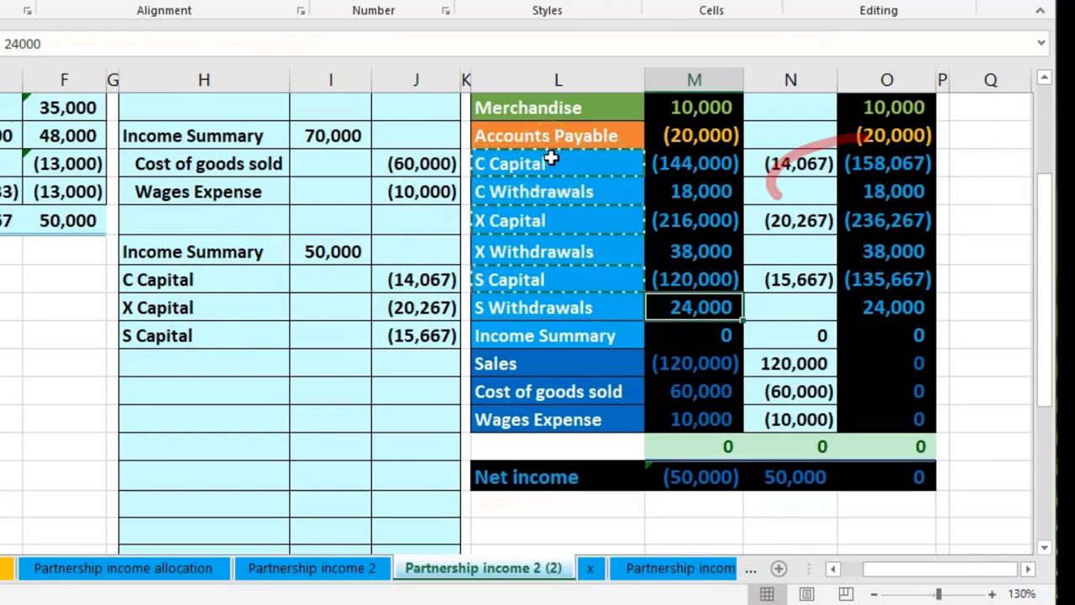
pyautogui.moveTo(901, 163); pyautogui.dragTo(902, 182)
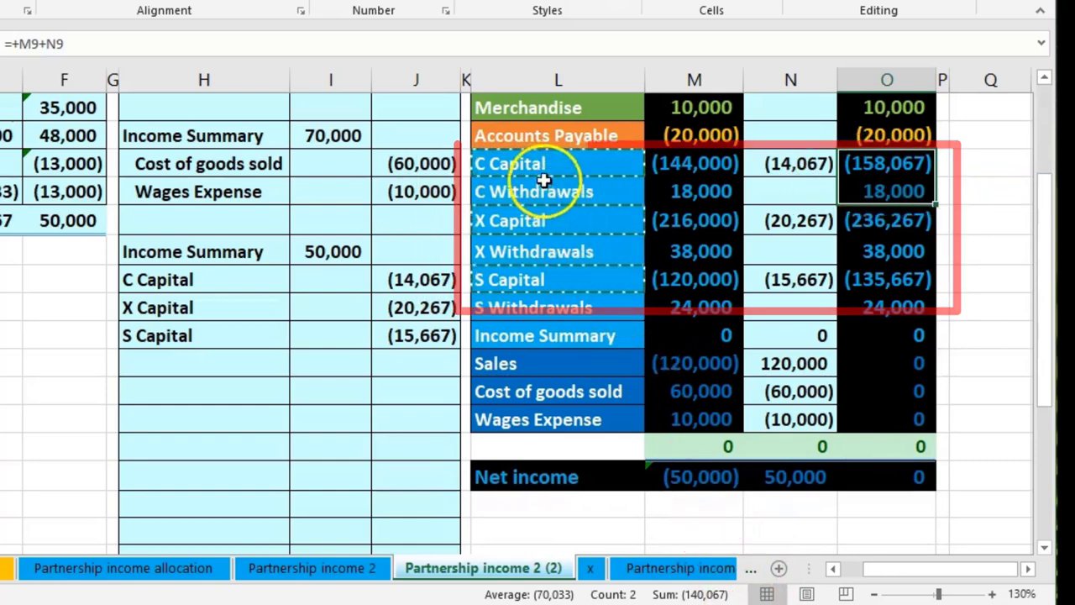
pyautogui.click(531, 163)
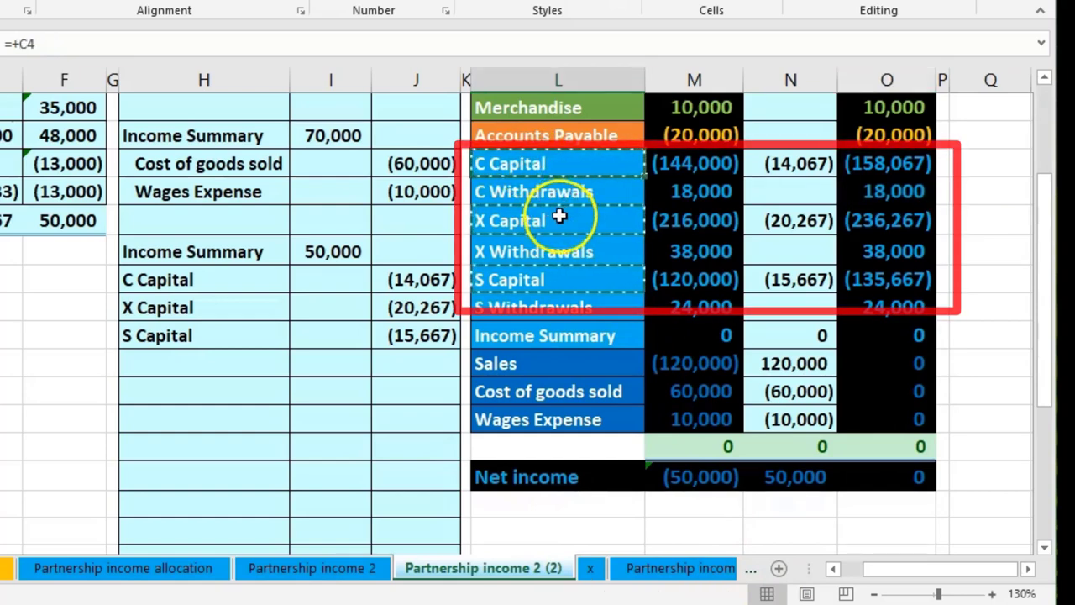
pyautogui.hotkey('shift', 'Right')
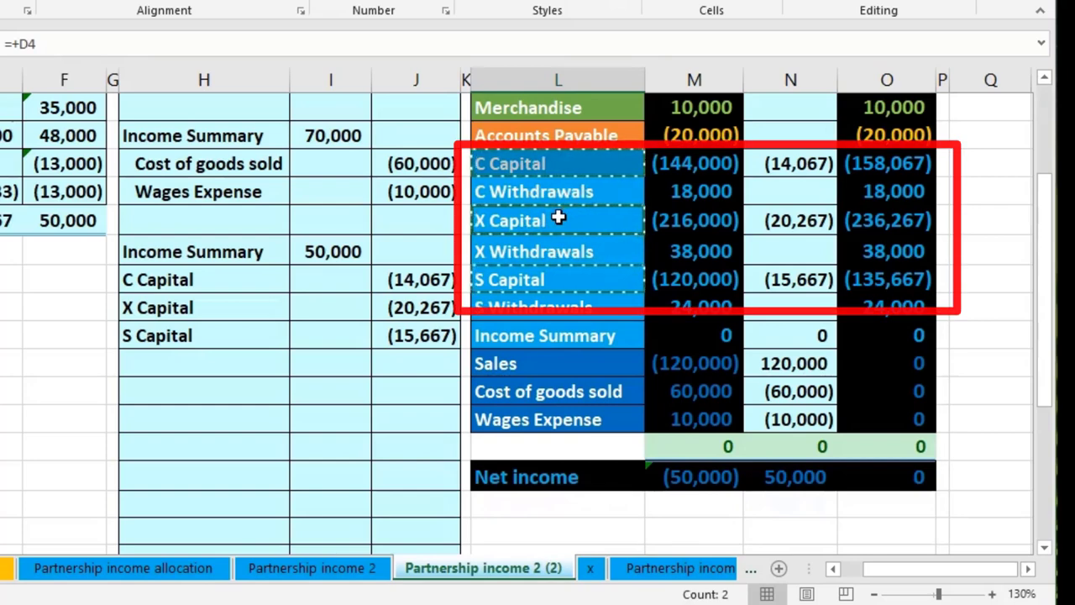
pyautogui.keyDown('ctrl'); pyautogui.click(546, 273); pyautogui.keyUp('ctrl')
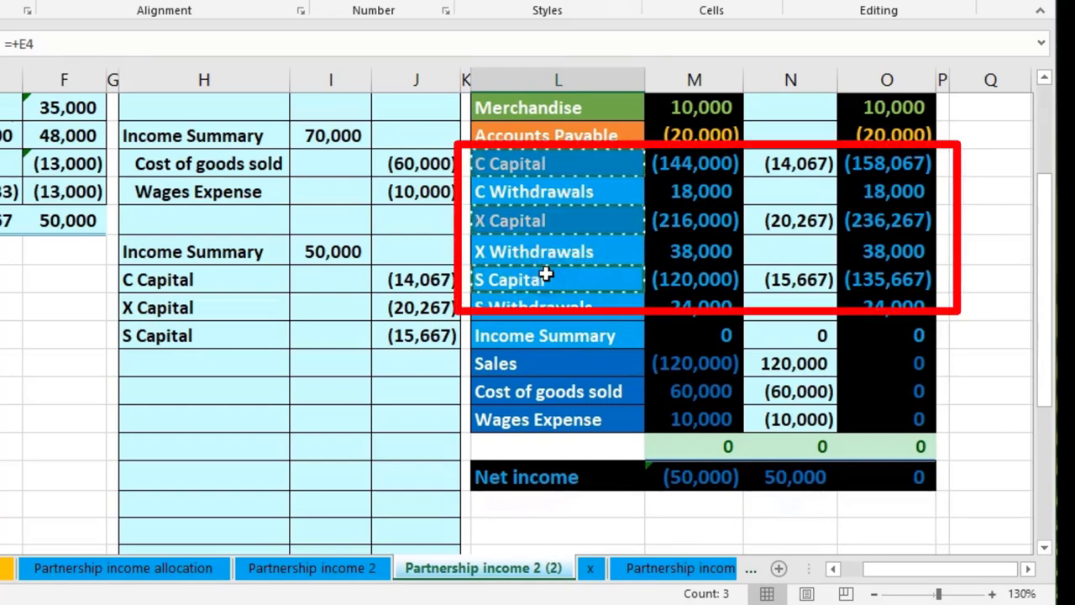
# Step: Copy the C, X and S Capital labels and paste them as values in H17
pyautogui.rightClick(541, 220)
pyautogui.press('Escape')
pyautogui.rightClick(541, 219)
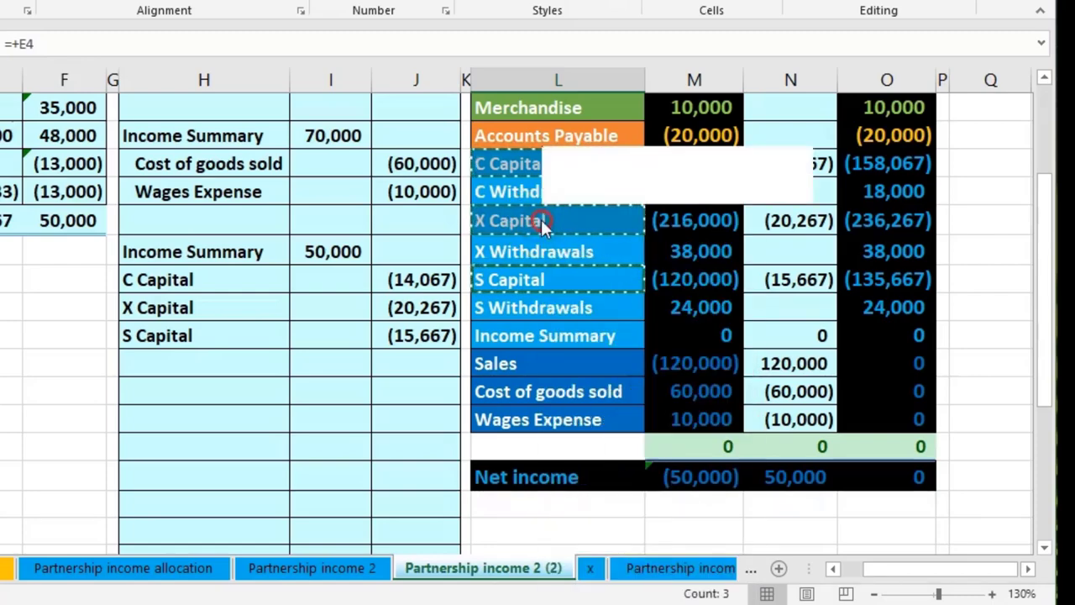
pyautogui.click(559, 232)
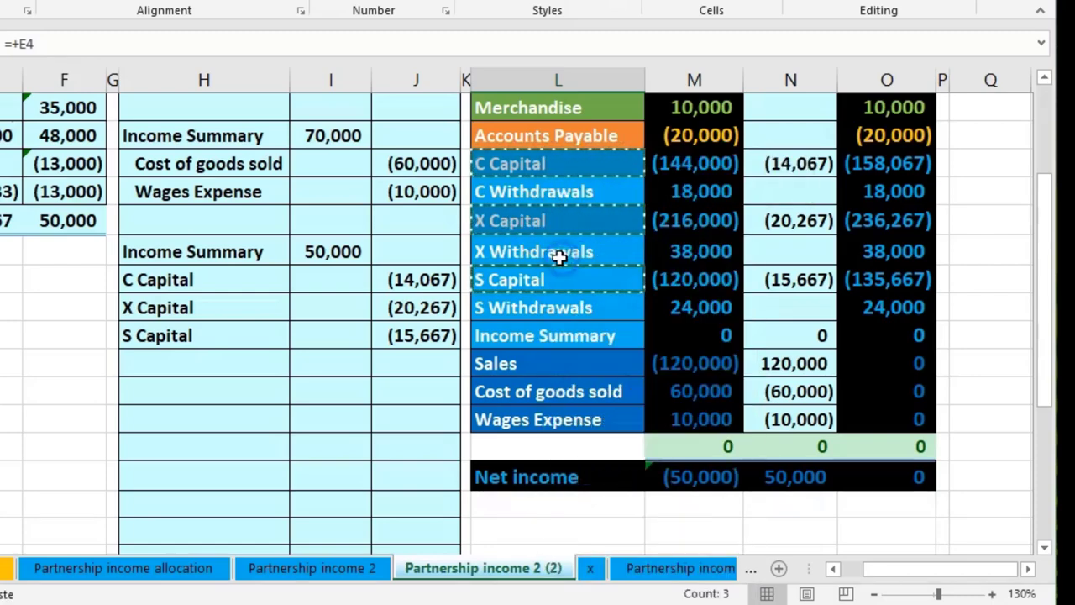
pyautogui.click(258, 389)
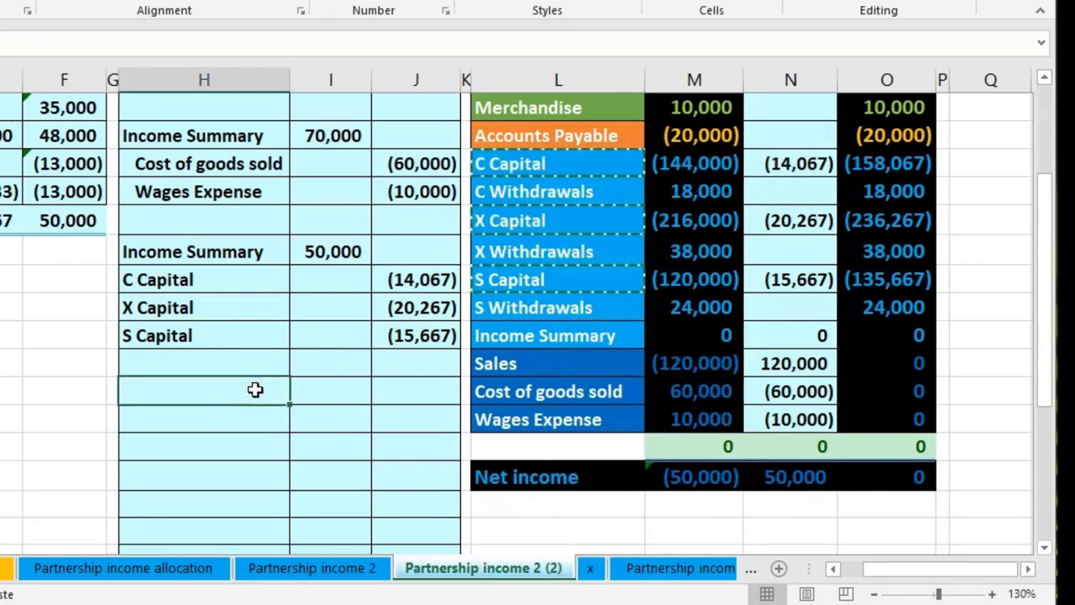
pyautogui.rightClick(256, 389)
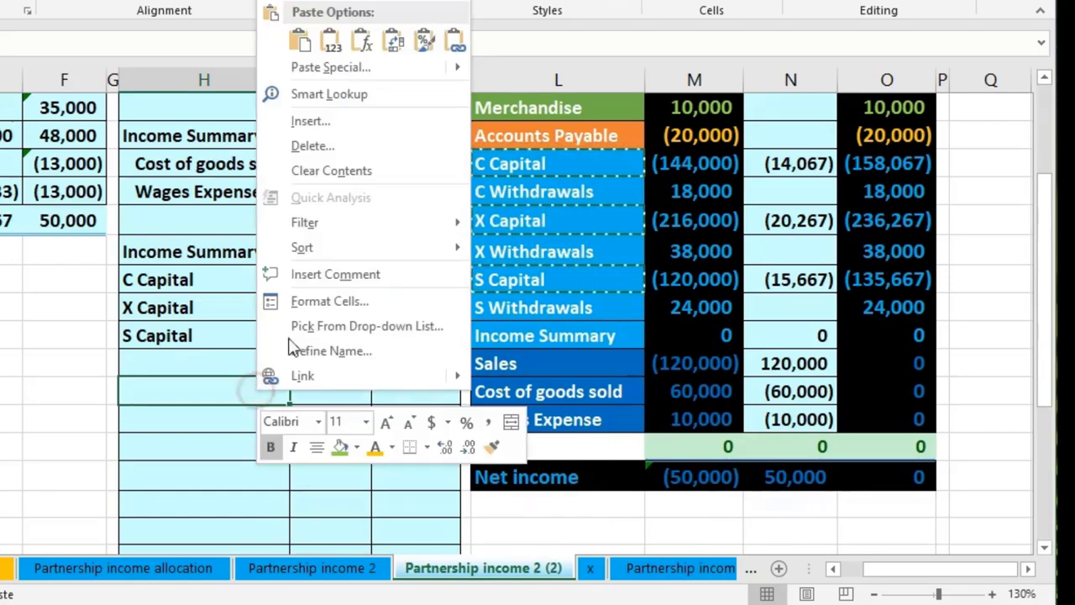
pyautogui.click(331, 46)
pyautogui.click(331, 46)
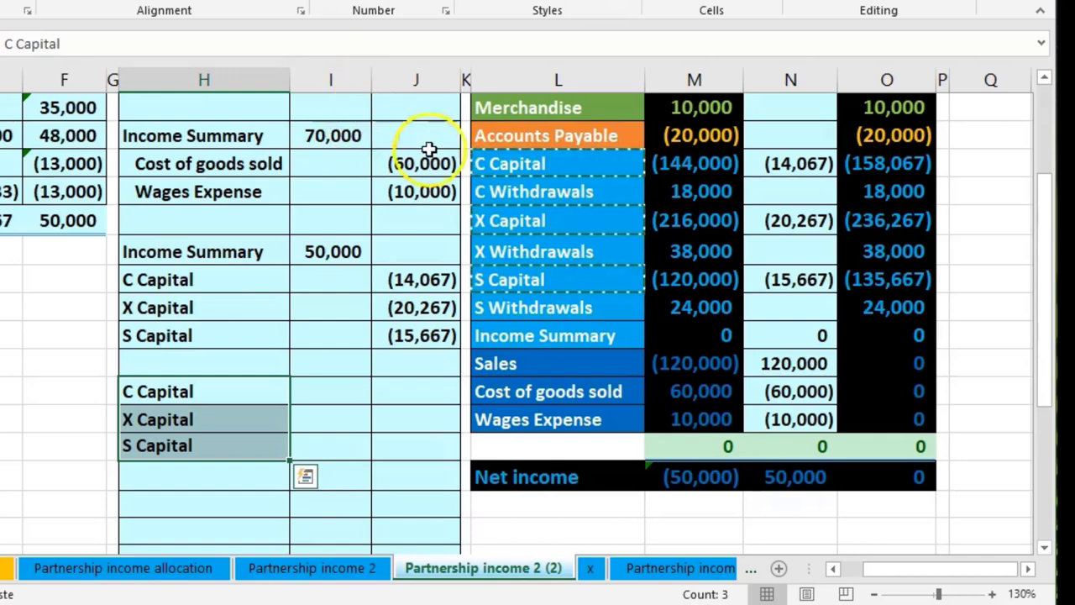
# Step: Copy the C, X and S Withdrawals labels and paste them as values in H20
pyautogui.click(550, 191)
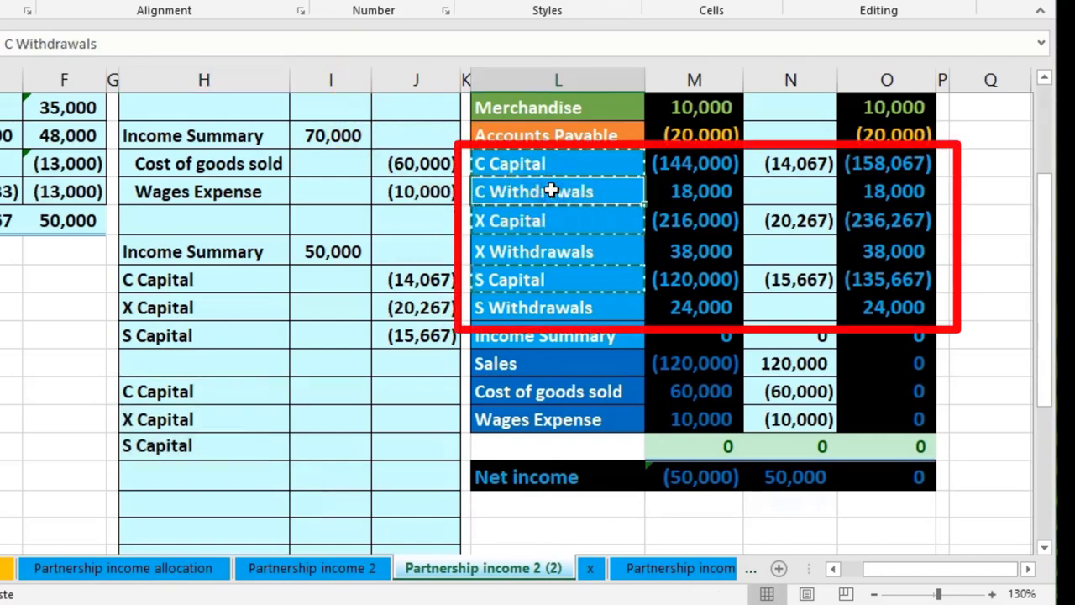
pyautogui.moveTo(549, 195); pyautogui.dragTo(537, 244)
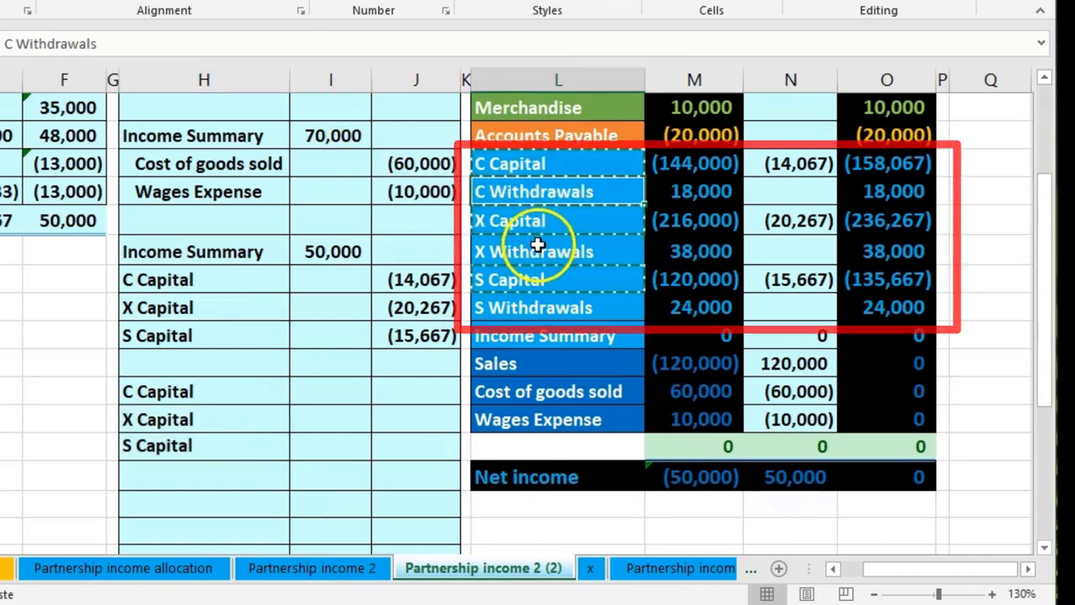
pyautogui.keyDown('ctrl'); pyautogui.click(538, 243); pyautogui.keyUp('ctrl')
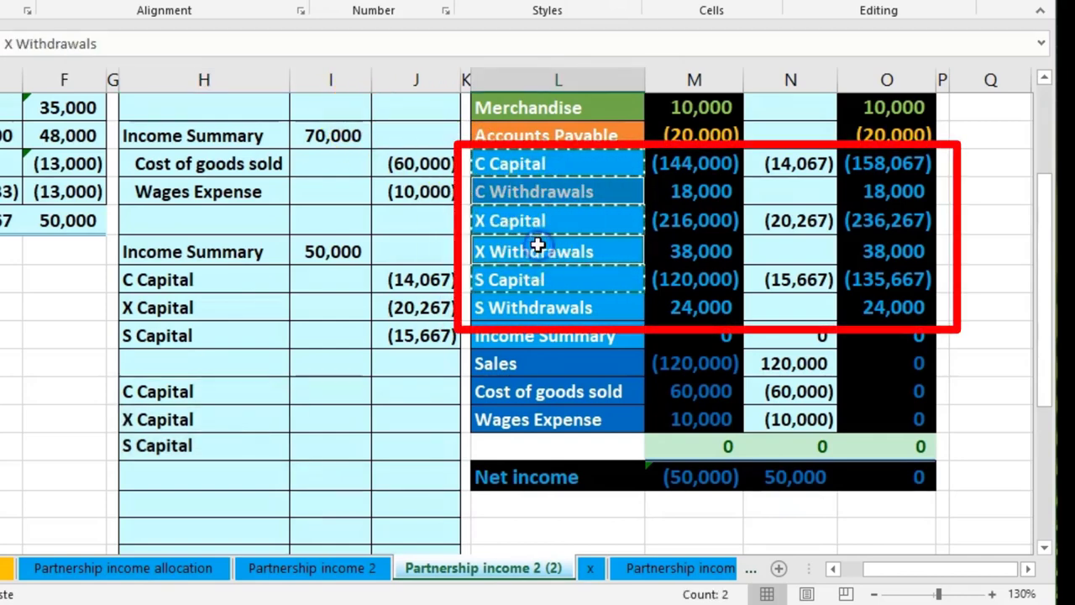
pyautogui.keyDown('ctrl'); pyautogui.click(546, 308); pyautogui.keyUp('ctrl')
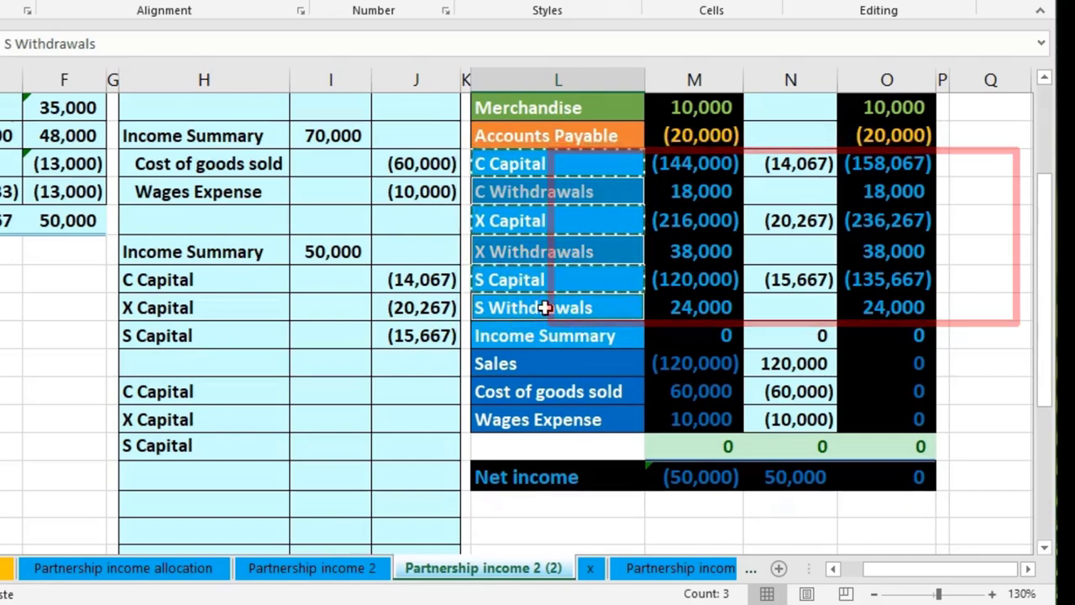
pyautogui.rightClick(546, 308)
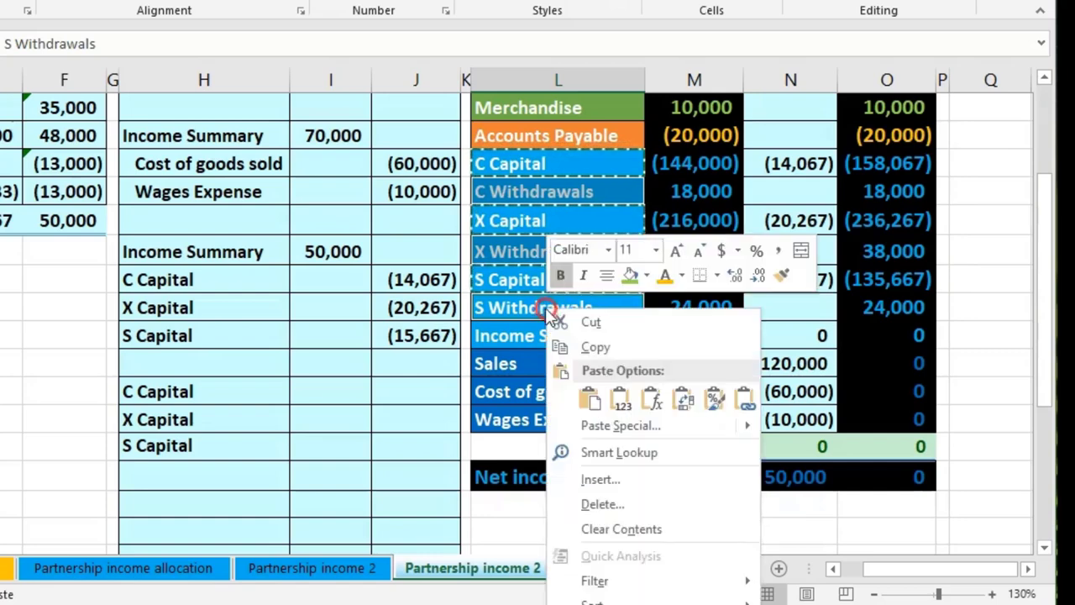
pyautogui.click(568, 347)
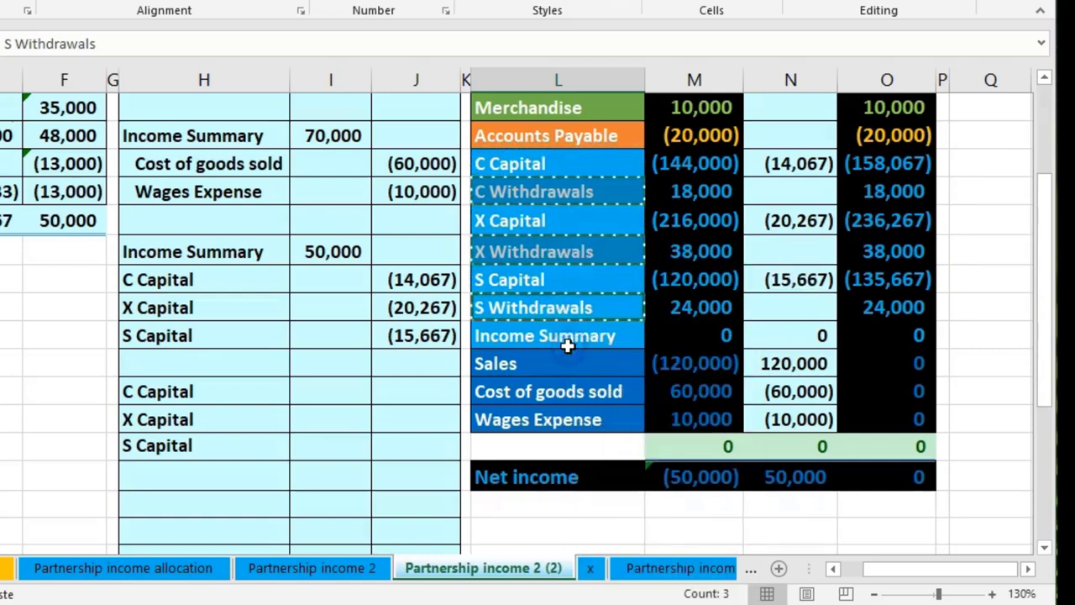
pyautogui.click(213, 476)
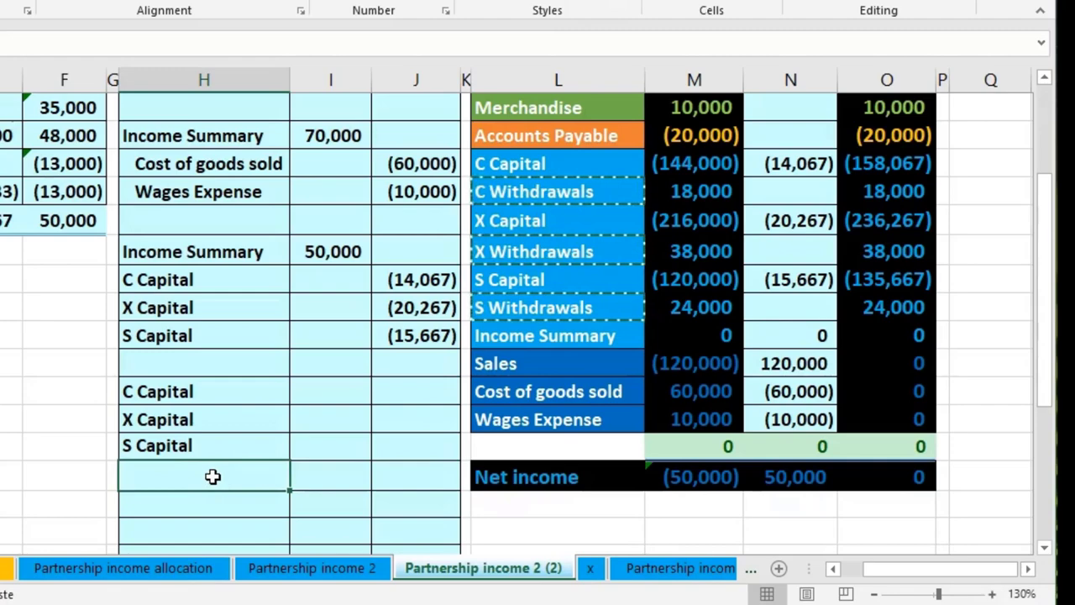
pyautogui.rightClick(213, 477)
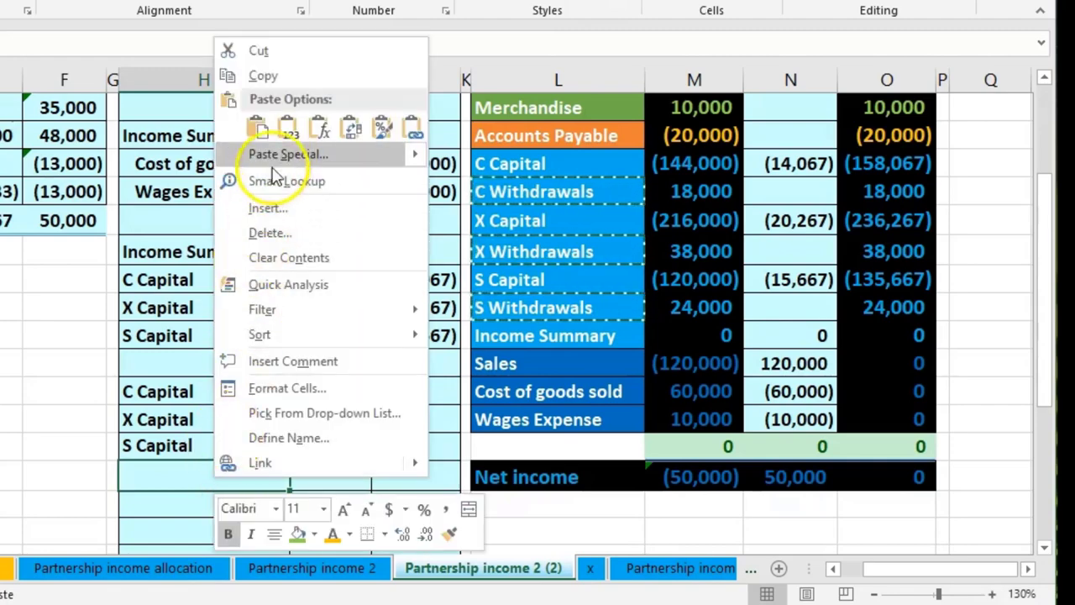
pyautogui.click(288, 135)
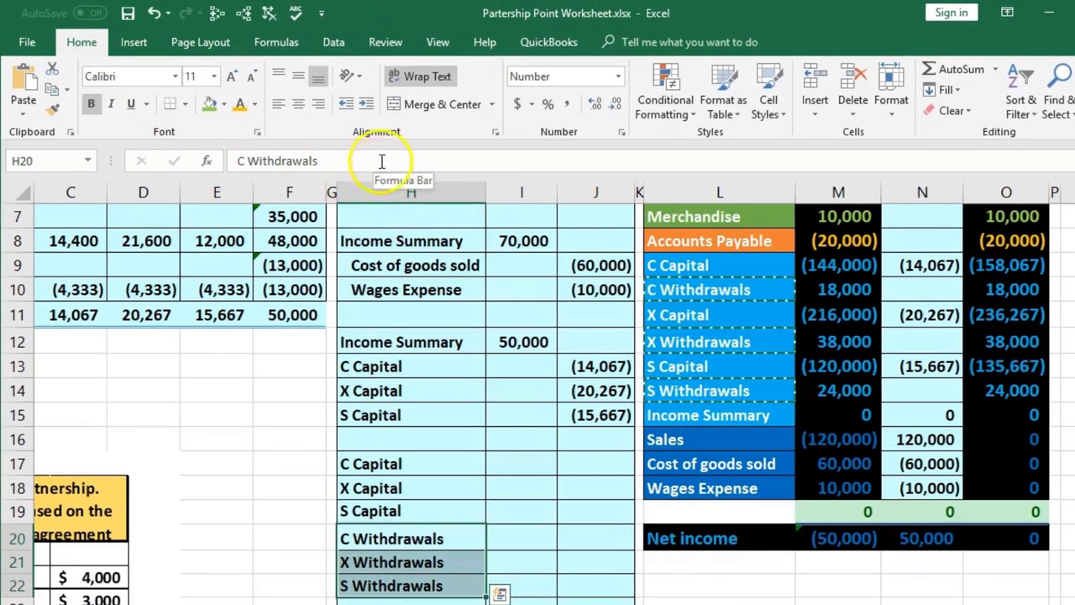
# Step: Indent the withdrawals names and review the earlier Sales and Income Summary closing entries
pyautogui.click(372, 105)
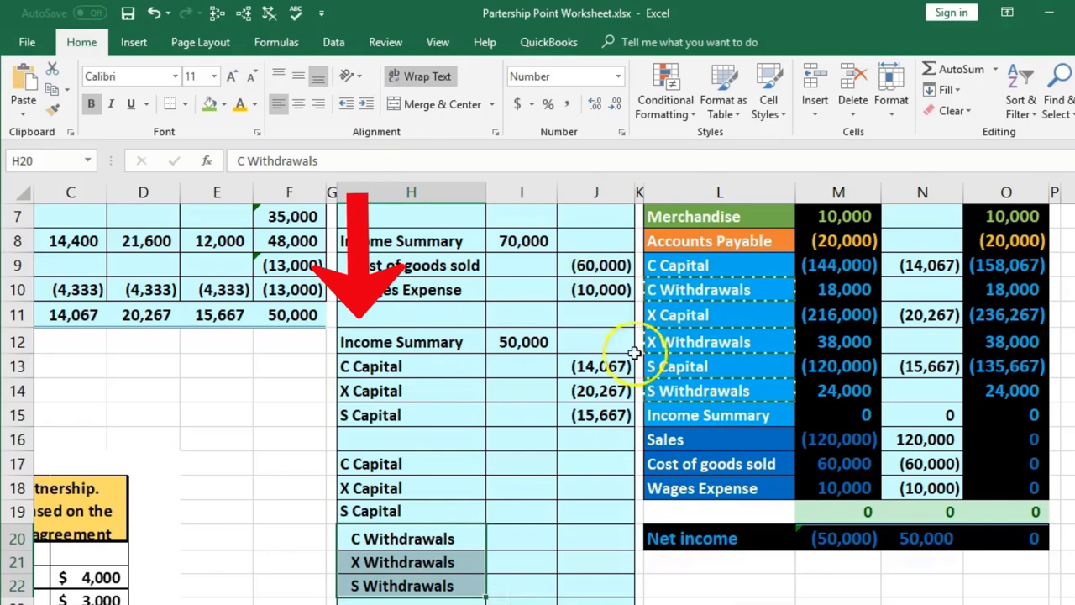
pyautogui.click(739, 287)
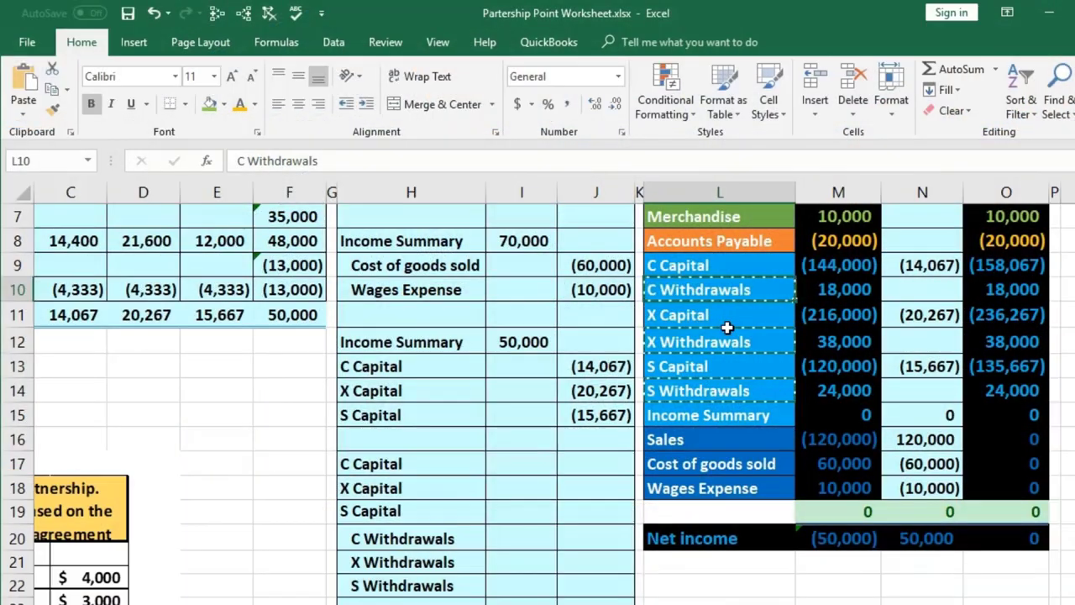
pyautogui.scroll(1, 728, 328)
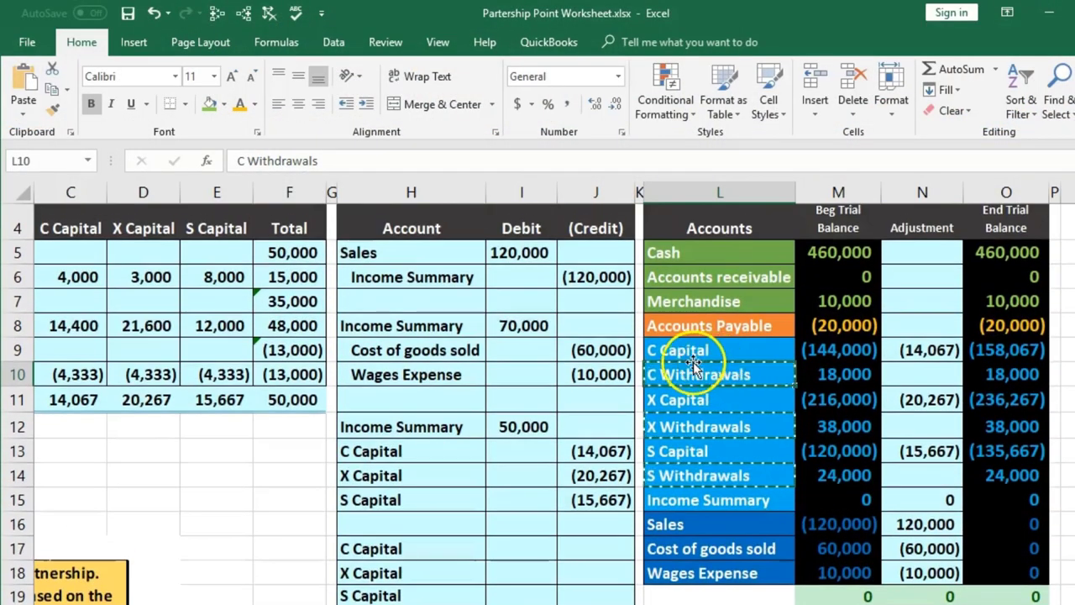
pyautogui.click(441, 263)
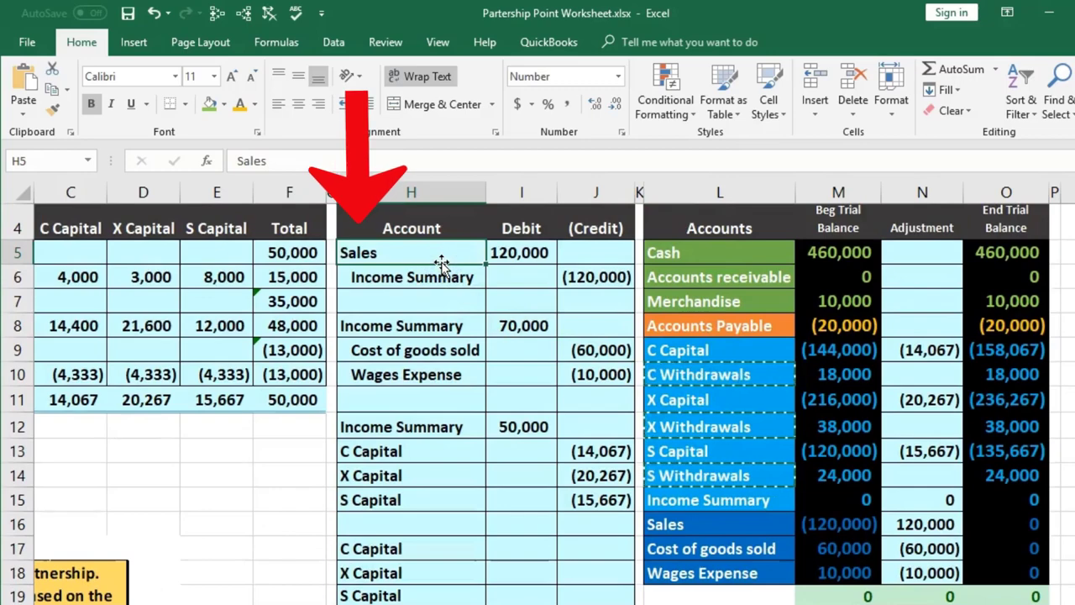
pyautogui.click(421, 324)
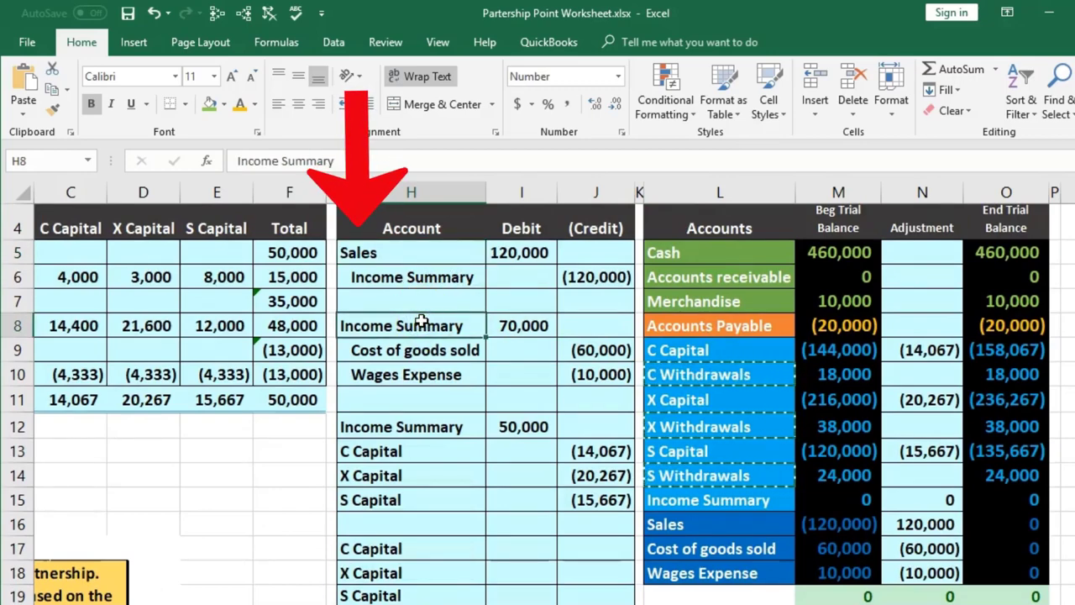
pyautogui.scroll(-1, 421, 324)
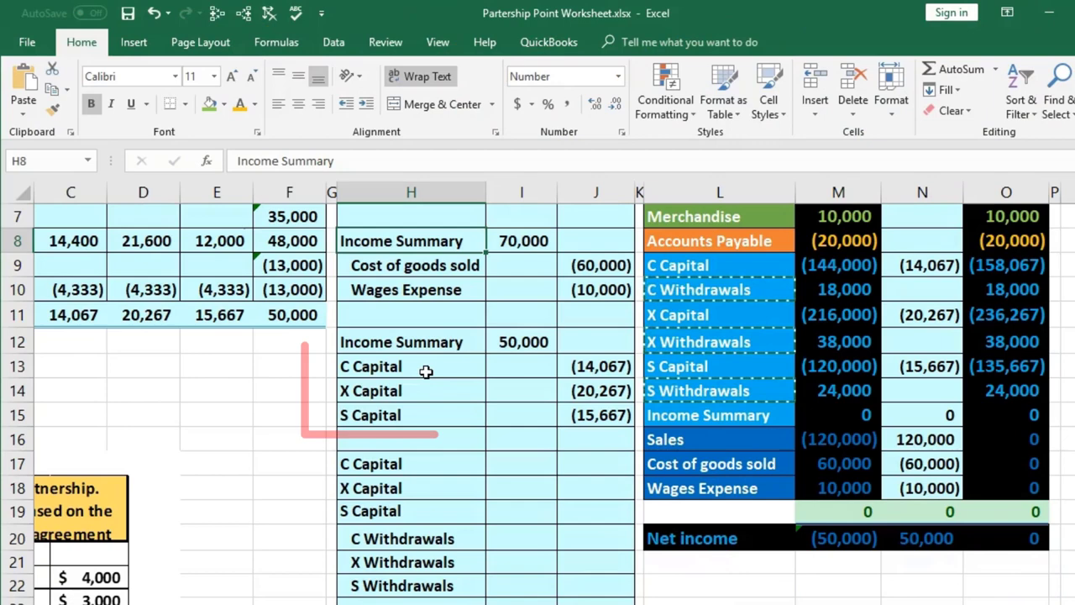
# Step: Indent the C, X and S Capital credit lines in H13:H15
pyautogui.moveTo(426, 371); pyautogui.dragTo(433, 411)
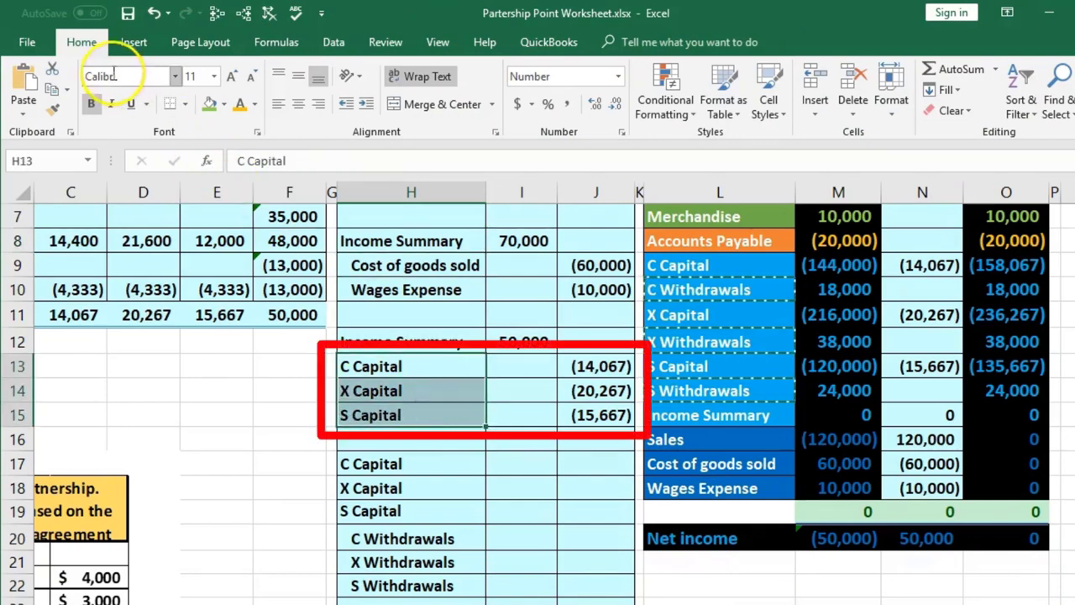
pyautogui.click(366, 104)
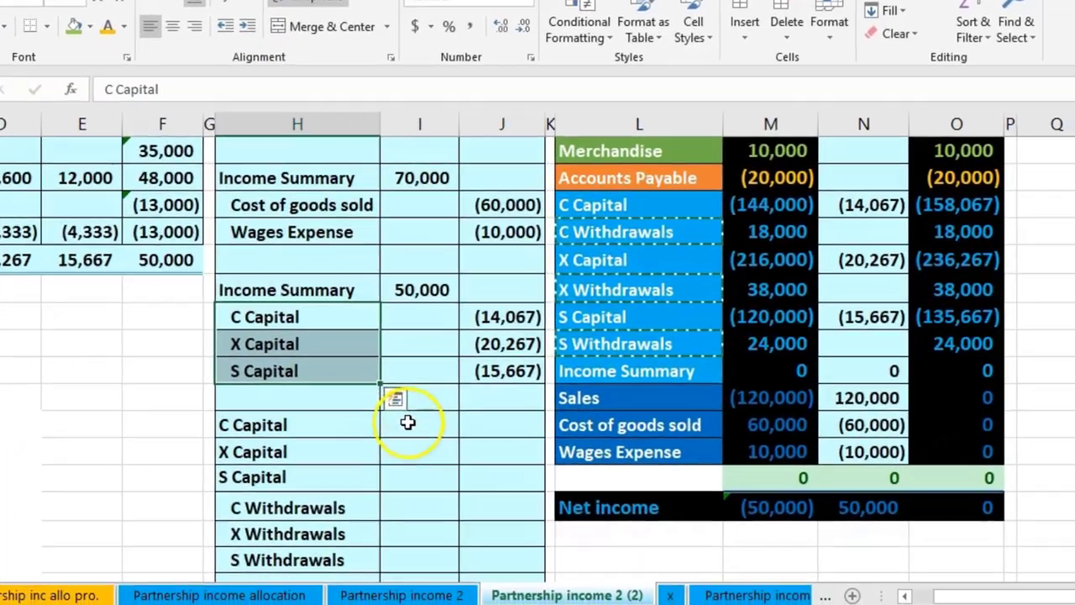
pyautogui.click(512, 463)
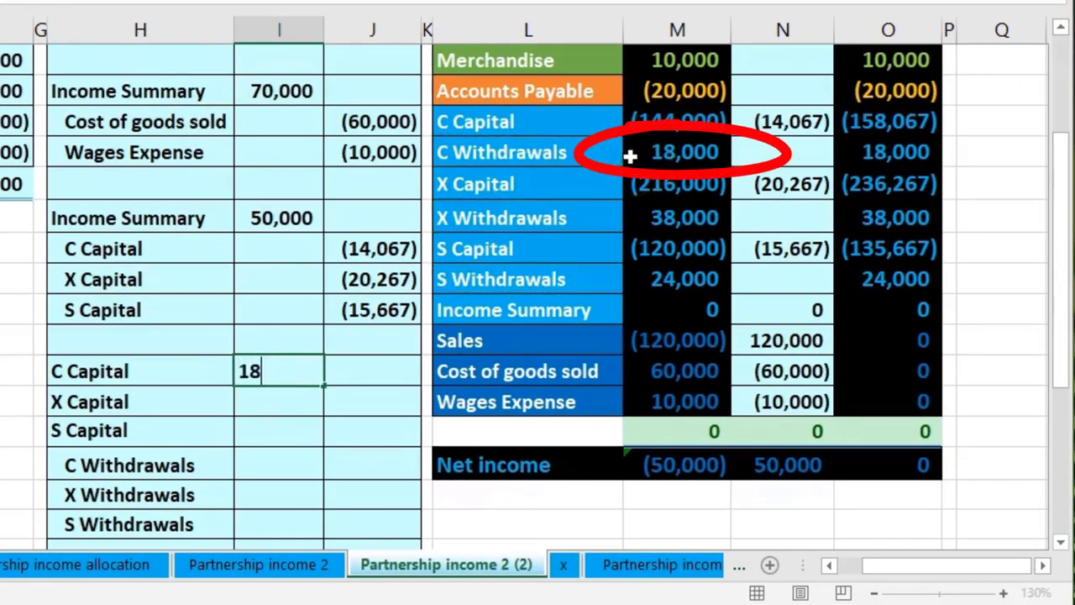
# Step: Enter the 18,000 and 38,000 debits to C Capital and X Capital
pyautogui.write('18,000')
pyautogui.press('Return')
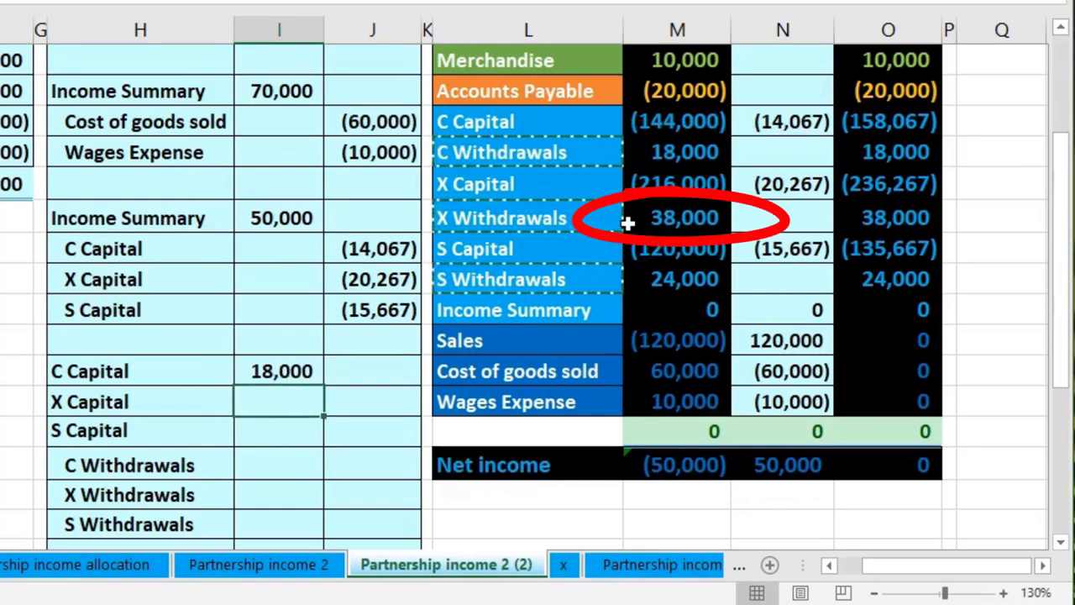
pyautogui.write('38,000')
pyautogui.press('Return')
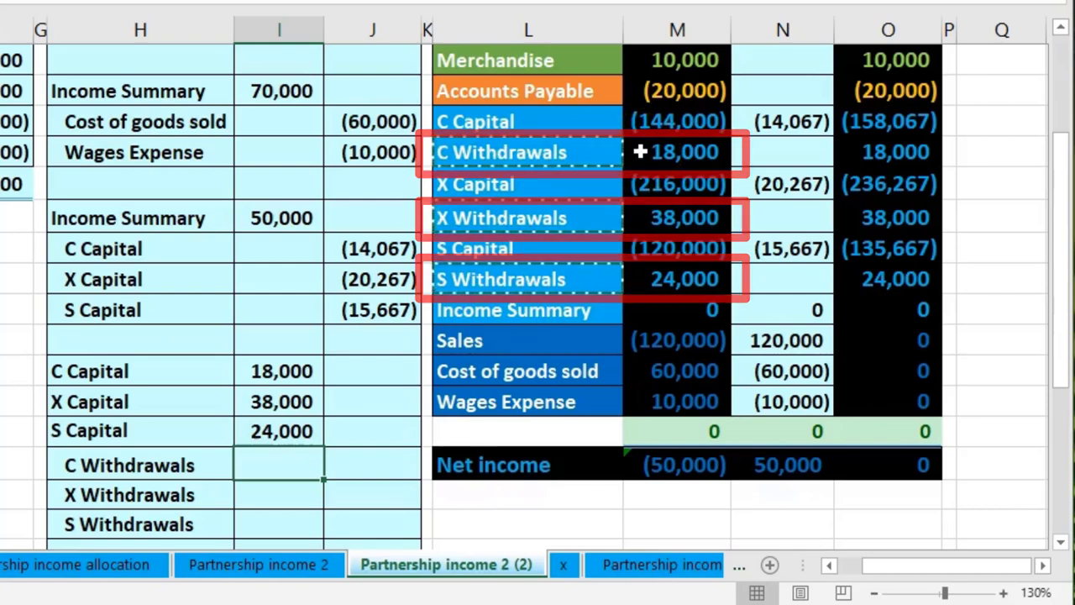
# Step: Credit C, X and S Withdrawals with =-I17, =-I18 and =-I19 formulas
pyautogui.press('Right')
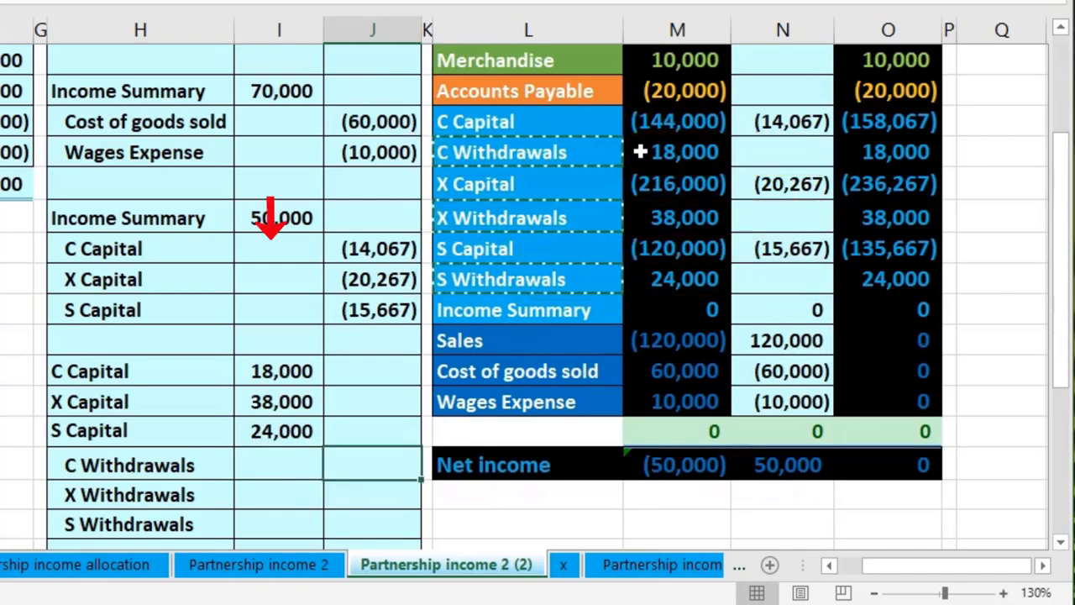
pyautogui.write('-')
pyautogui.press('Left')
pyautogui.press('Up')
pyautogui.press('Up')
pyautogui.press('Up')
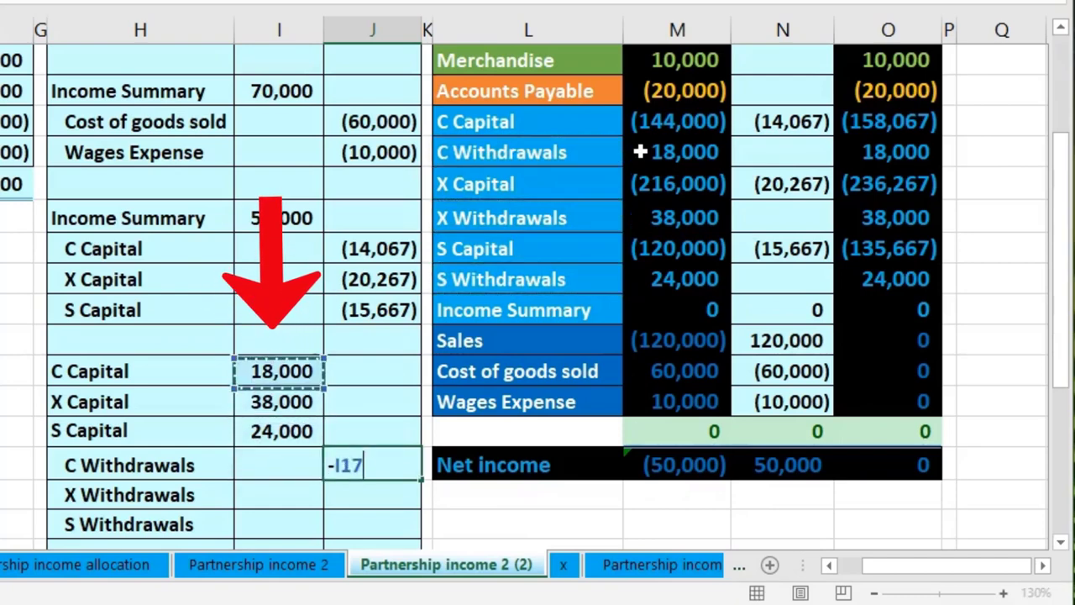
pyautogui.press('Return')
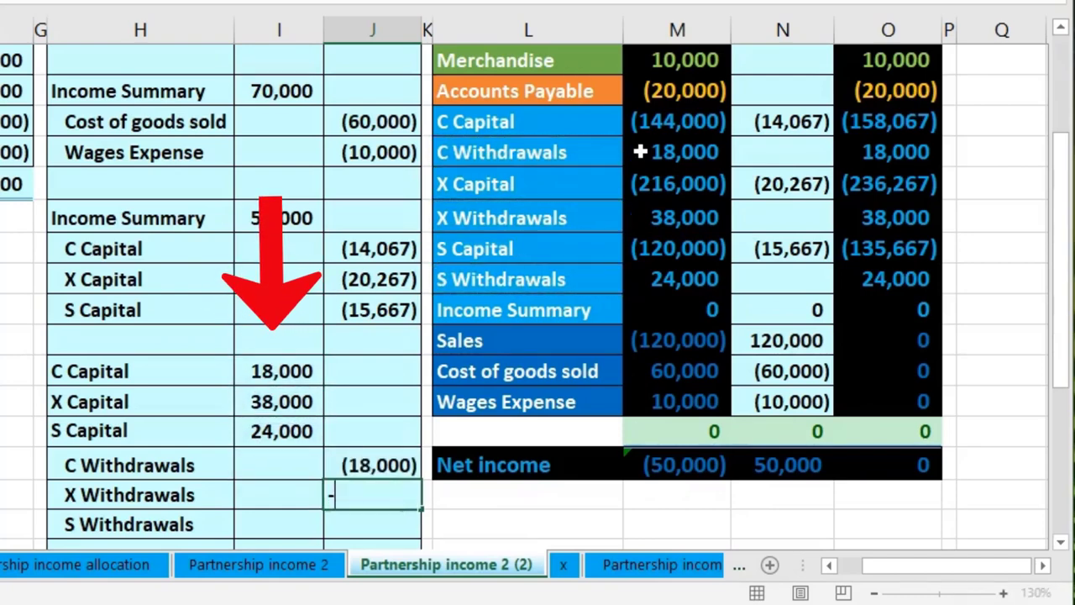
pyautogui.write('-')
pyautogui.press('Left')
pyautogui.press('Up')
pyautogui.press('Up')
pyautogui.press('Up')
pyautogui.press('Return')
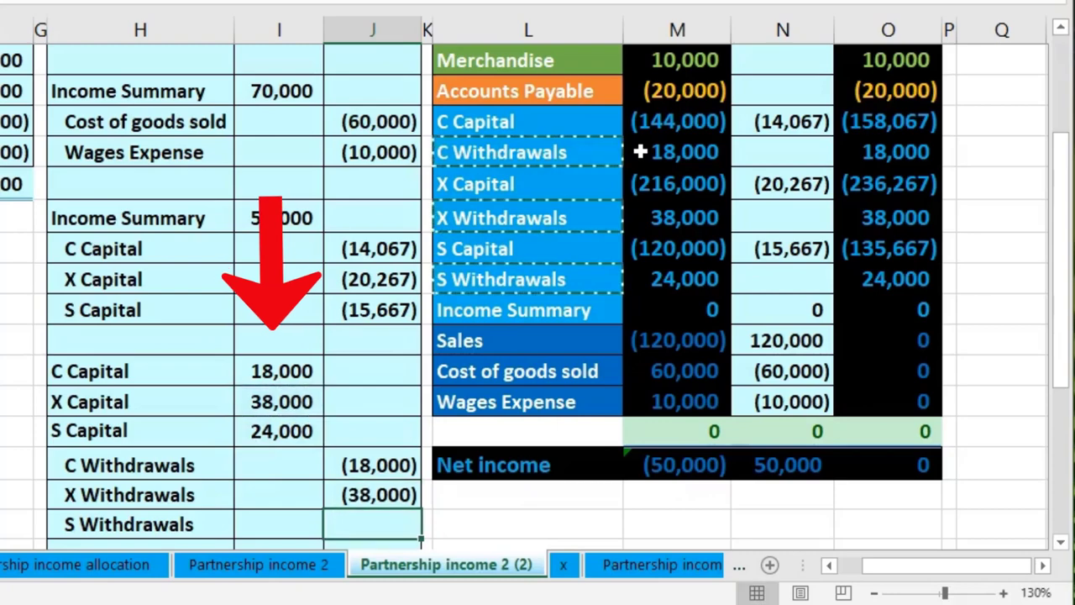
pyautogui.write('-')
pyautogui.press('Left')
pyautogui.press('Up')
pyautogui.press('Up')
pyautogui.press('Up')
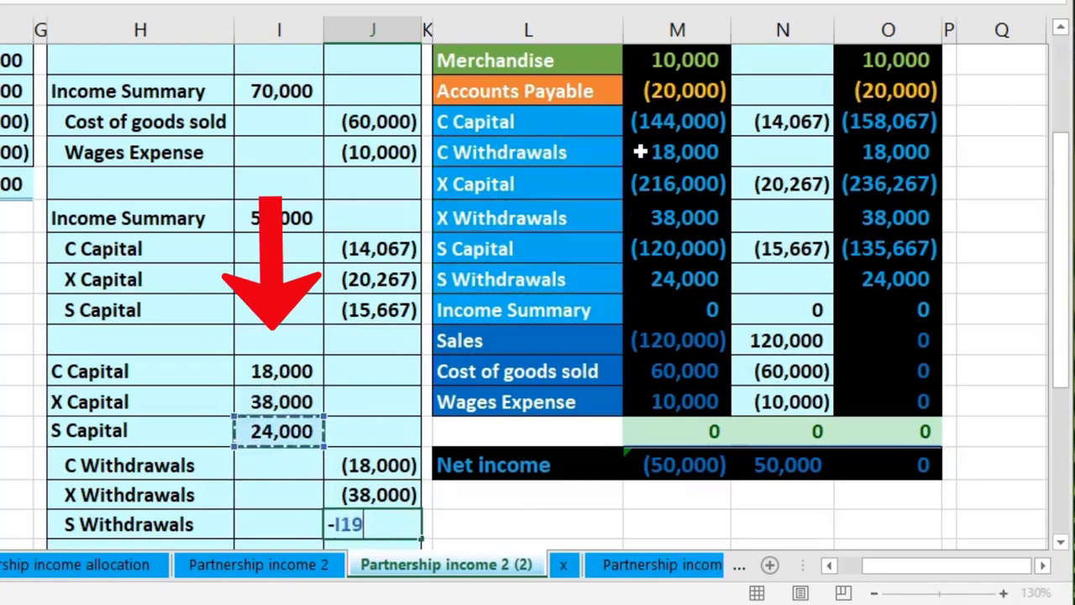
pyautogui.press('Return')
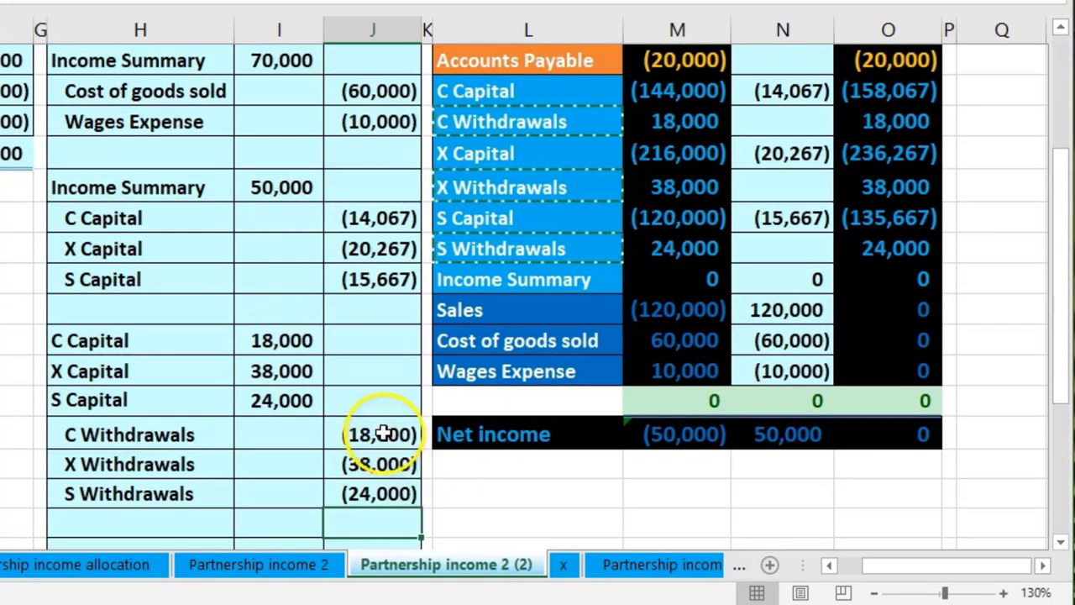
pyautogui.click(168, 340)
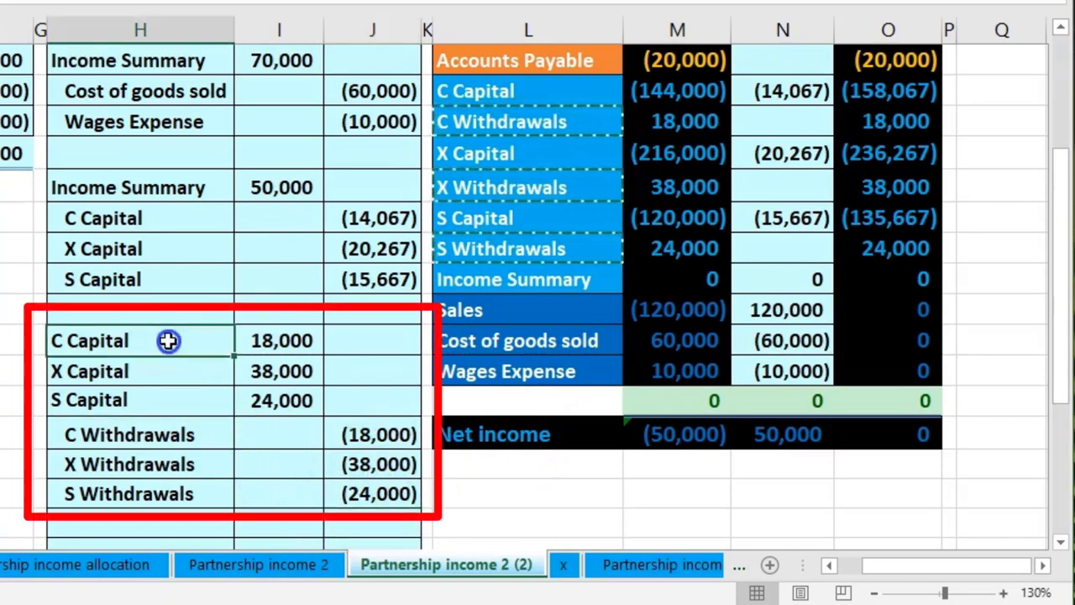
pyautogui.click(132, 401)
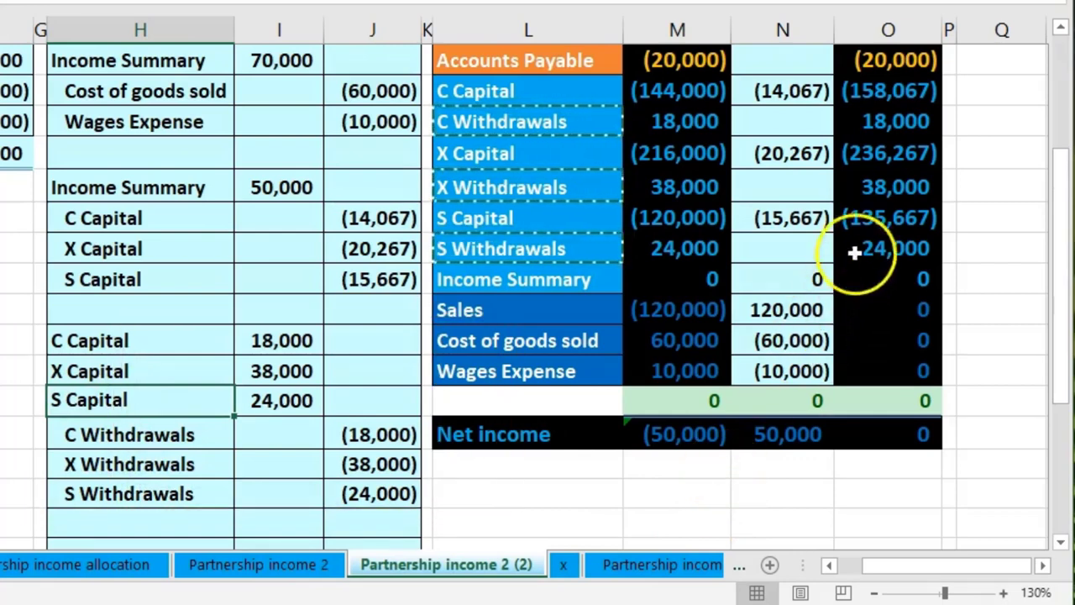
pyautogui.click(873, 126)
pyautogui.click(875, 188)
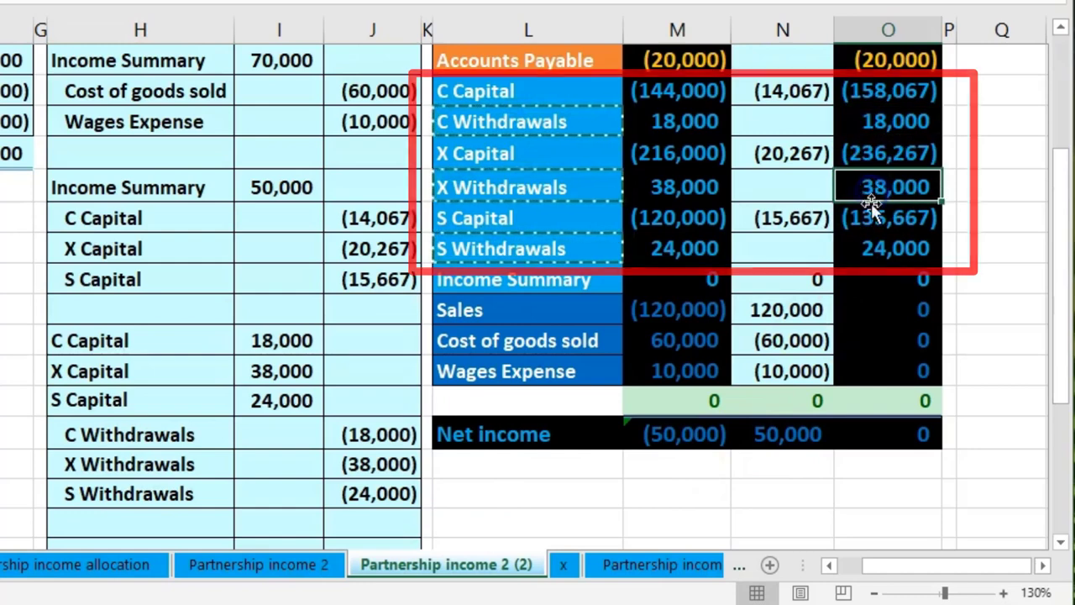
pyautogui.click(866, 247)
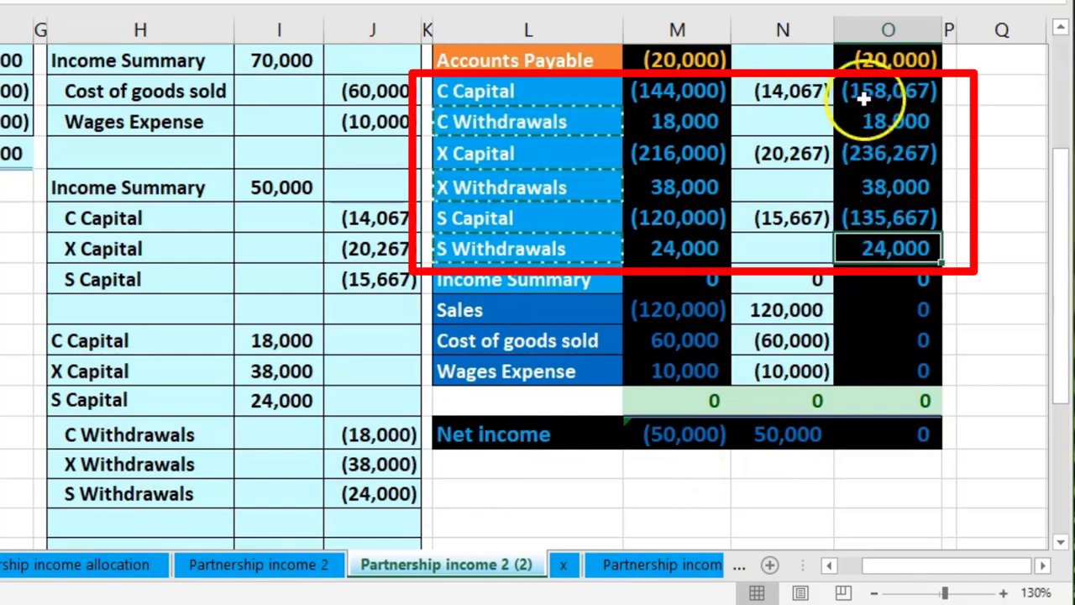
pyautogui.click(863, 90)
pyautogui.click(867, 151)
pyautogui.click(861, 218)
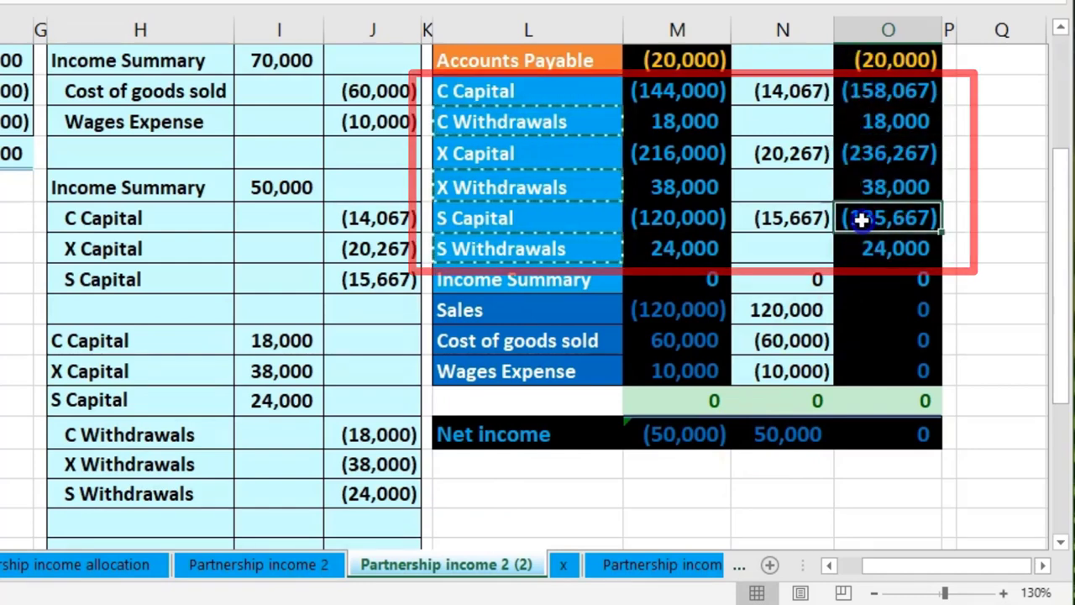
pyautogui.click(838, 227)
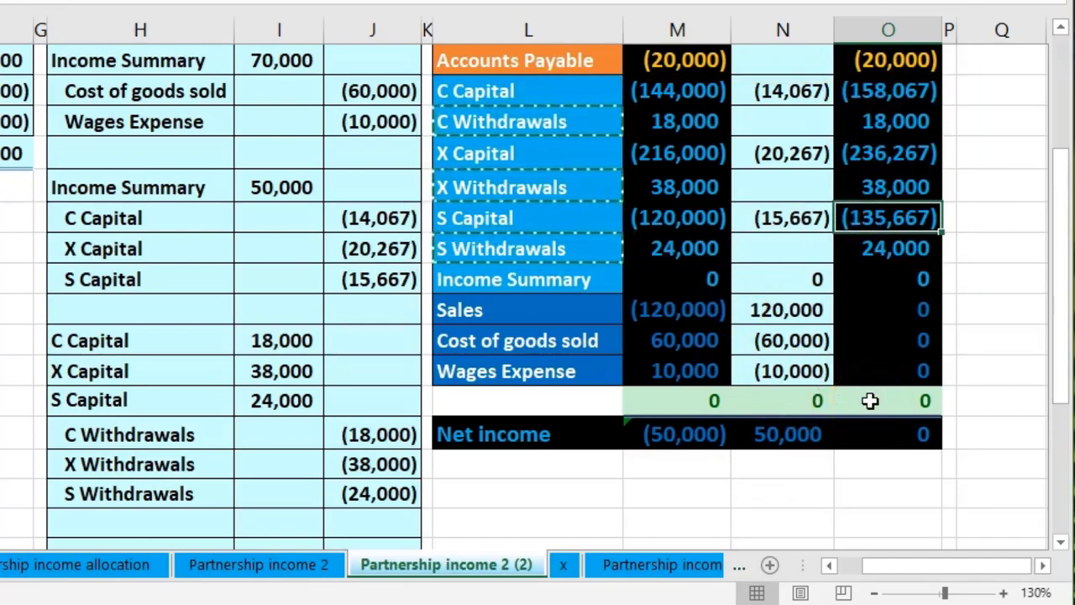
pyautogui.moveTo(233, 333); pyautogui.dragTo(255, 334)
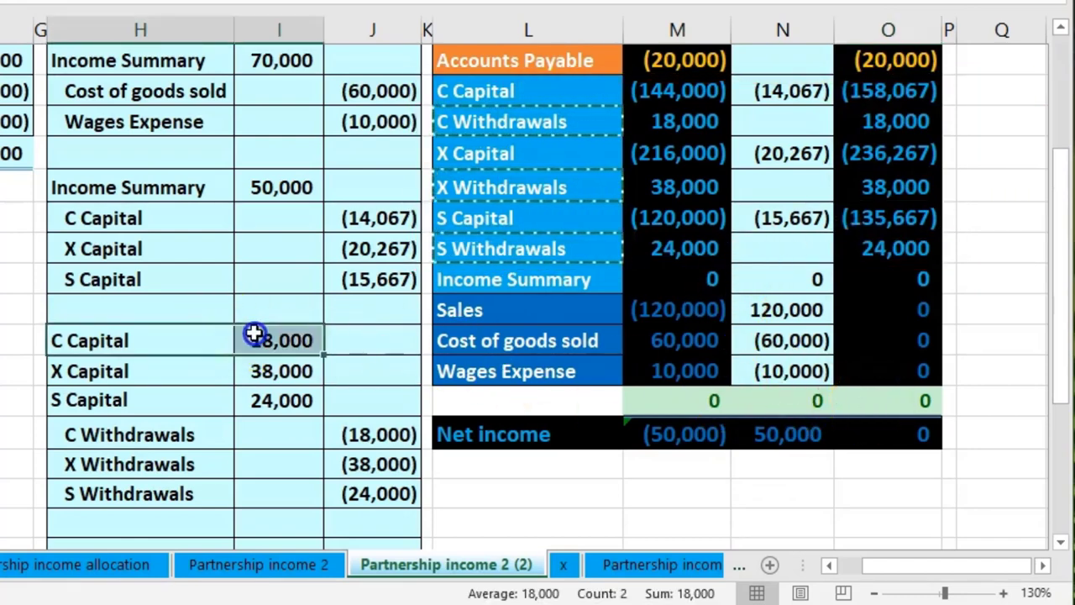
pyautogui.moveTo(502, 101); pyautogui.dragTo(661, 95)
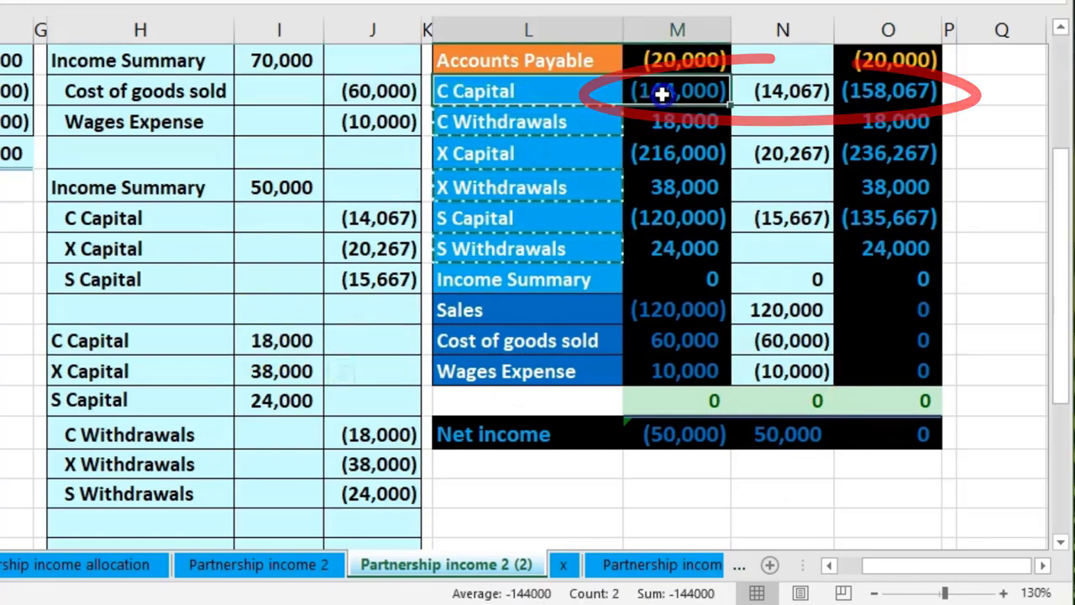
# Step: Change C Capital's adjustment to =J13+ its withdrawal debit, giving 3,933
pyautogui.click(771, 92)
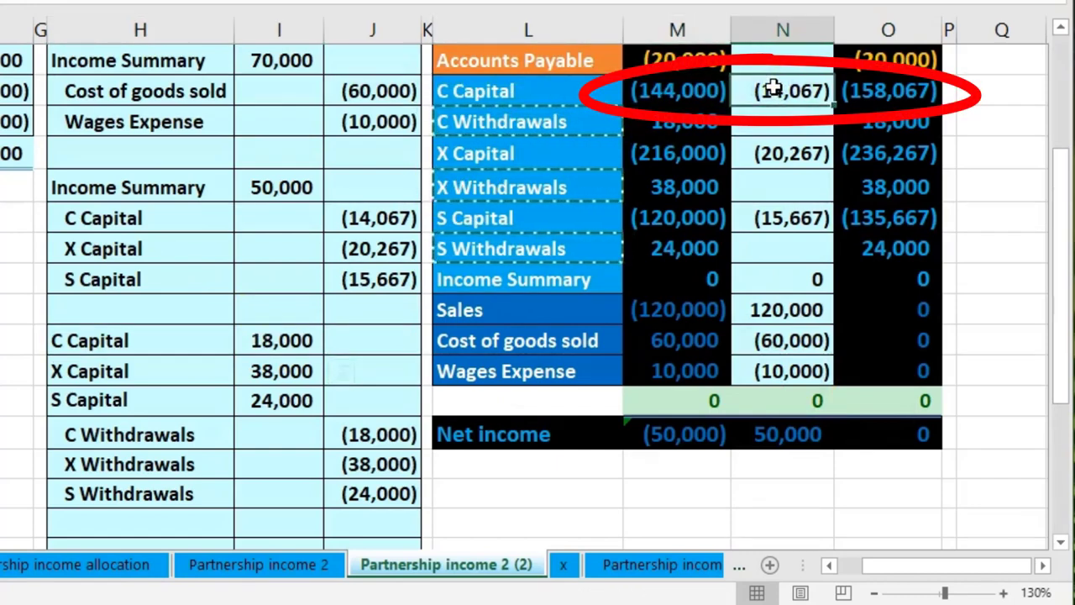
pyautogui.write('=J13')
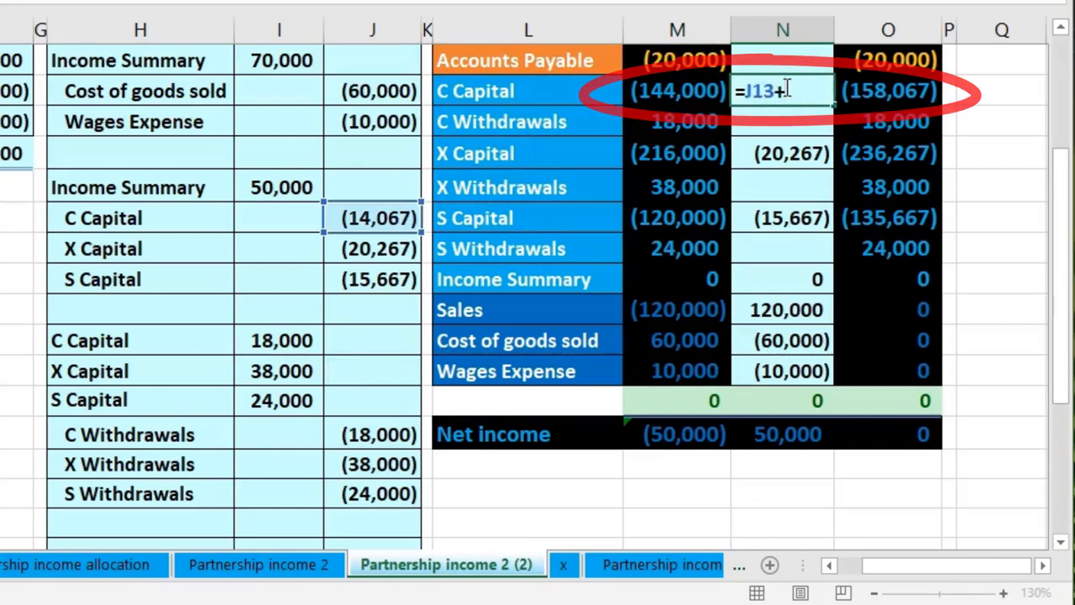
pyautogui.write('+')
pyautogui.click(288, 339)
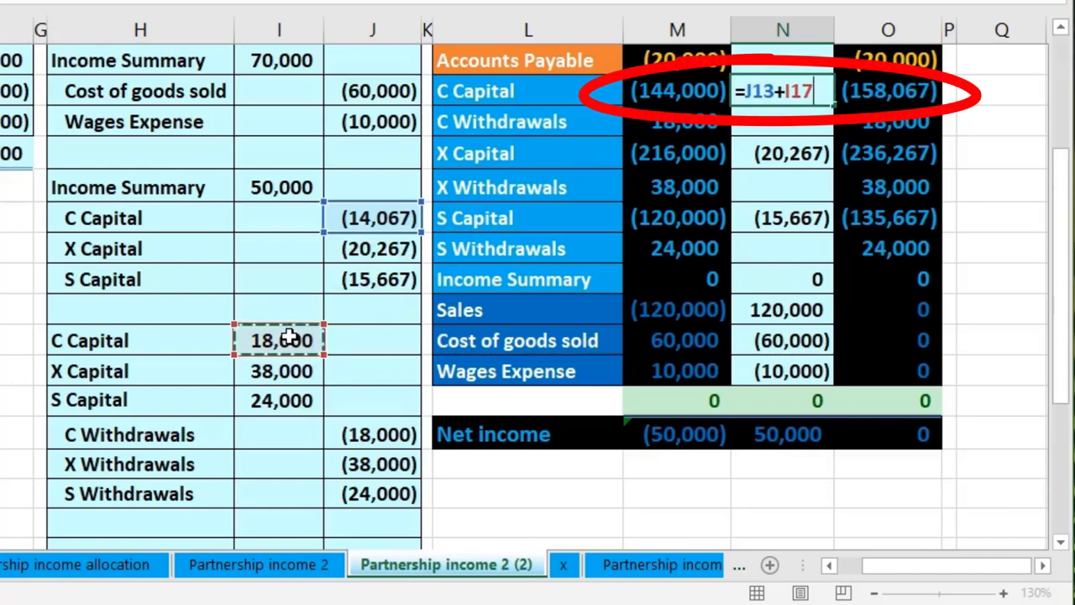
pyautogui.press('Return')
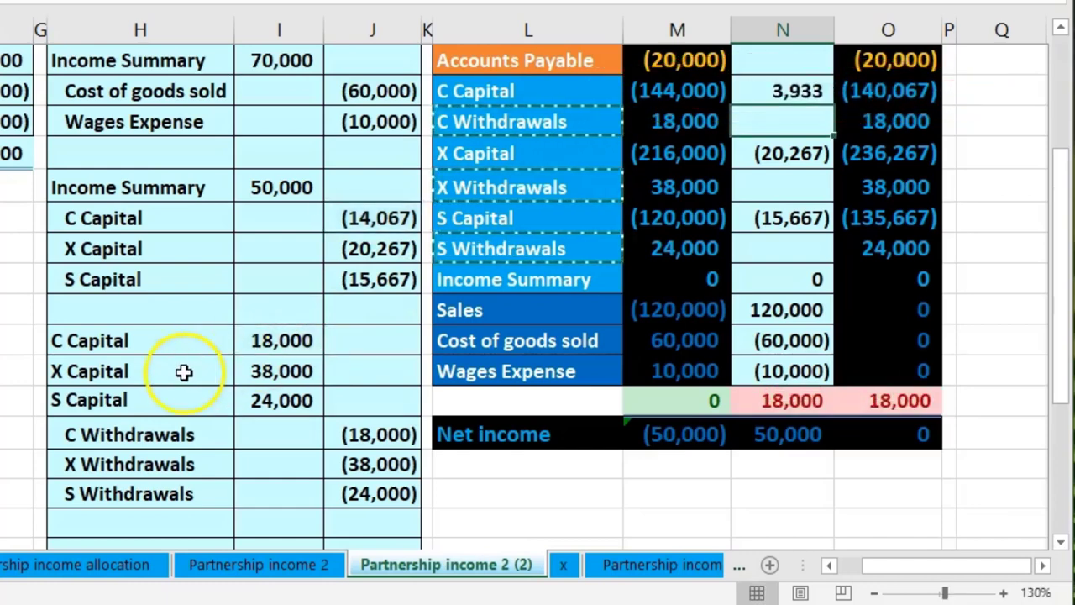
# Step: Set X Capital's adjustment to =J14+I18, giving 17,733
pyautogui.moveTo(184, 372); pyautogui.dragTo(253, 378)
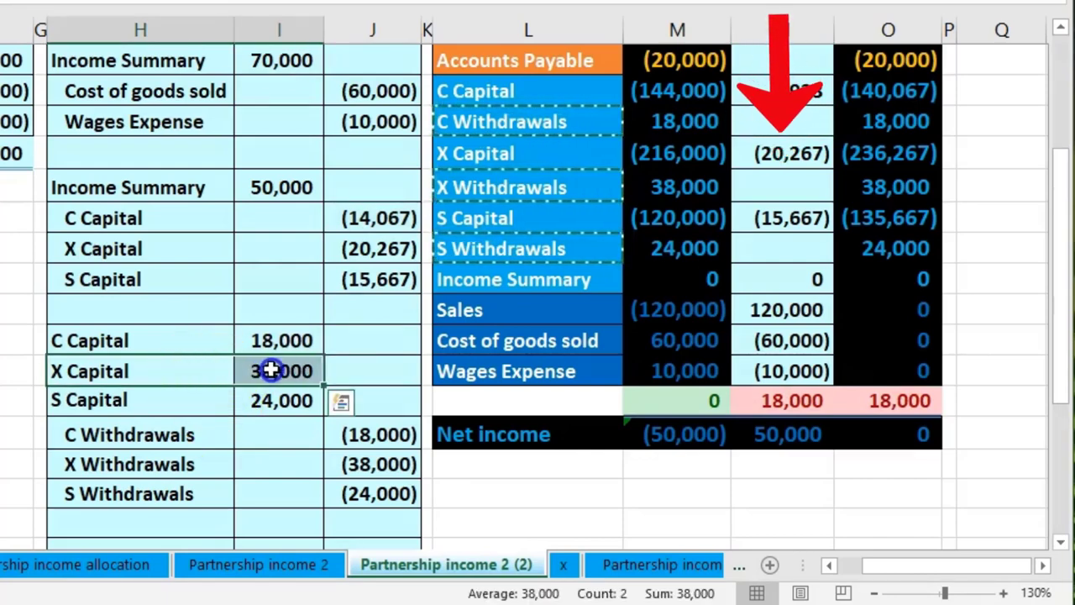
pyautogui.moveTo(523, 152); pyautogui.dragTo(661, 158)
pyautogui.click(771, 152)
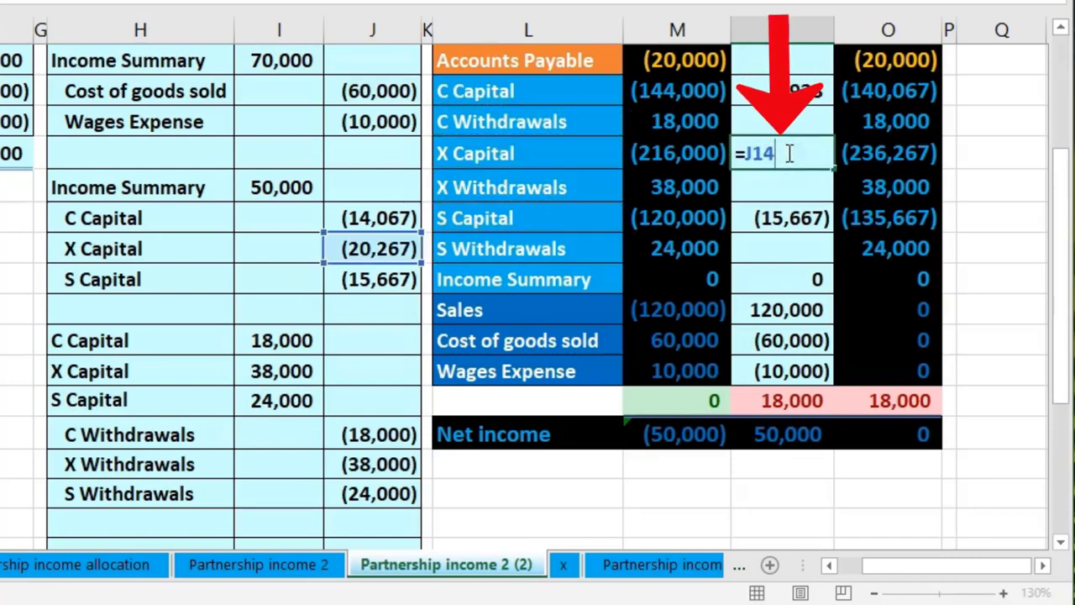
pyautogui.click(302, 374)
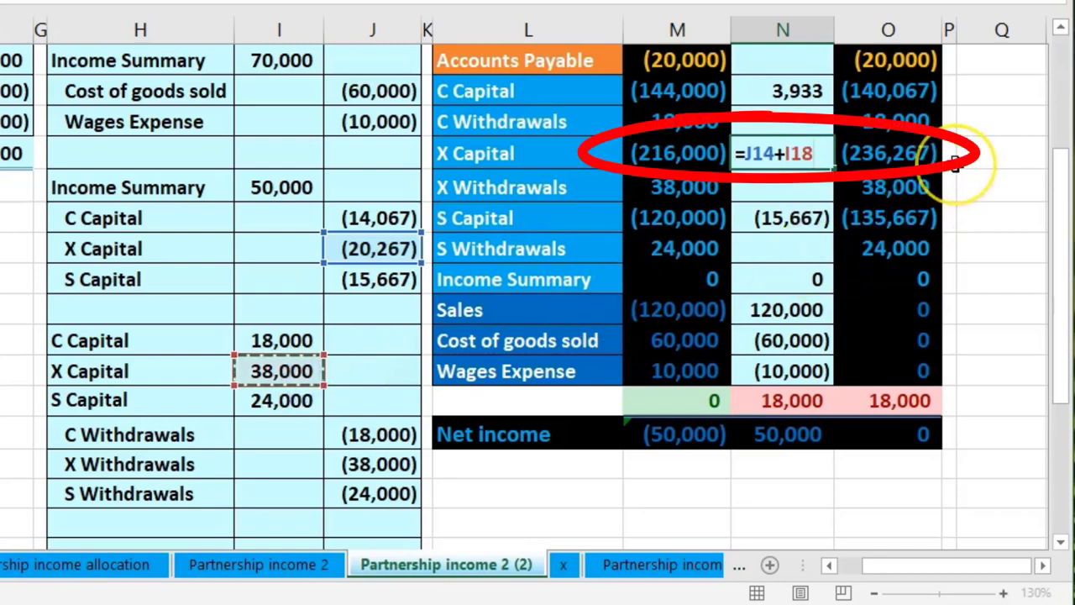
pyautogui.press('Return')
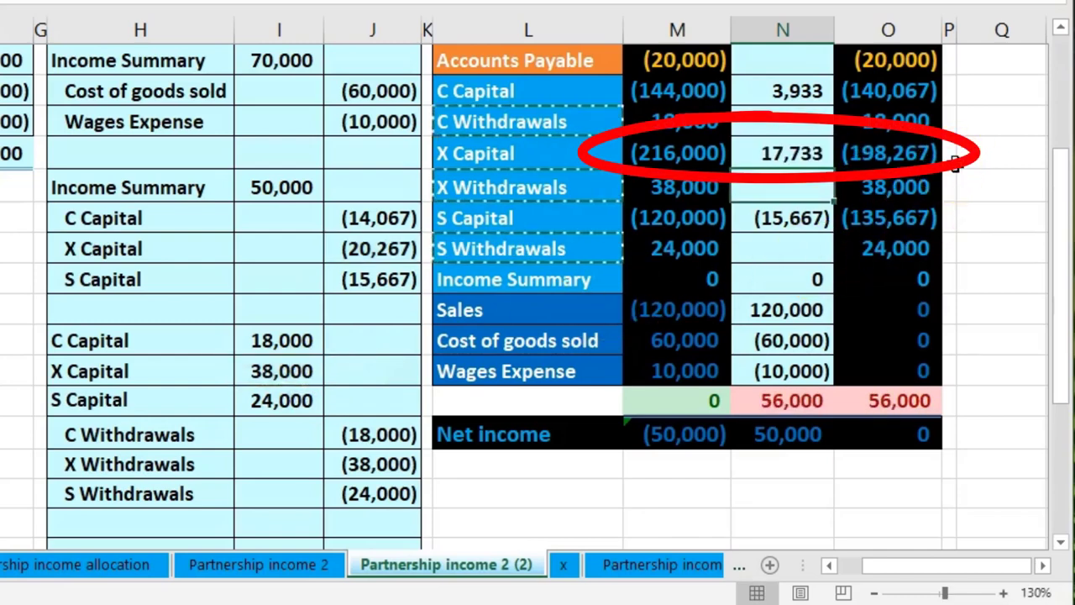
# Step: Set S Capital's adjustment to =J15+I19, giving 8,333
pyautogui.moveTo(173, 409); pyautogui.dragTo(279, 405)
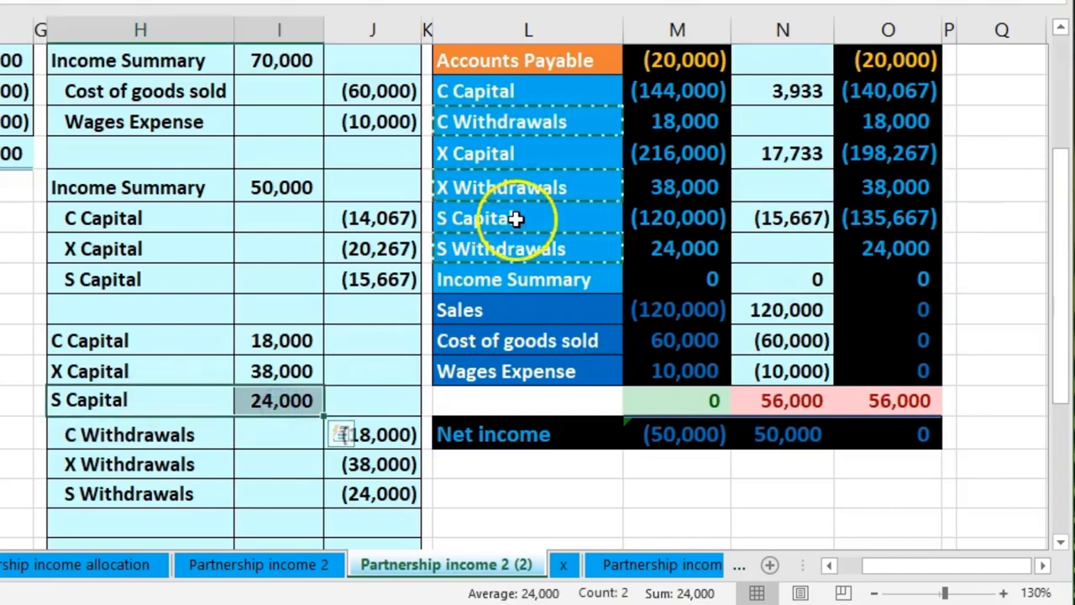
pyautogui.moveTo(516, 218); pyautogui.dragTo(644, 221)
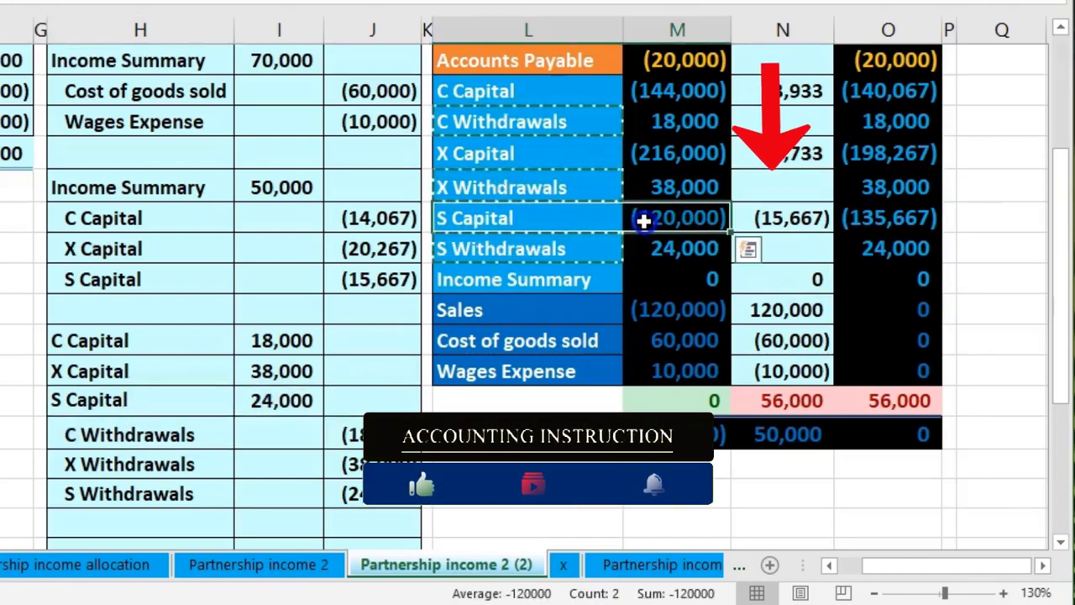
pyautogui.click(773, 219)
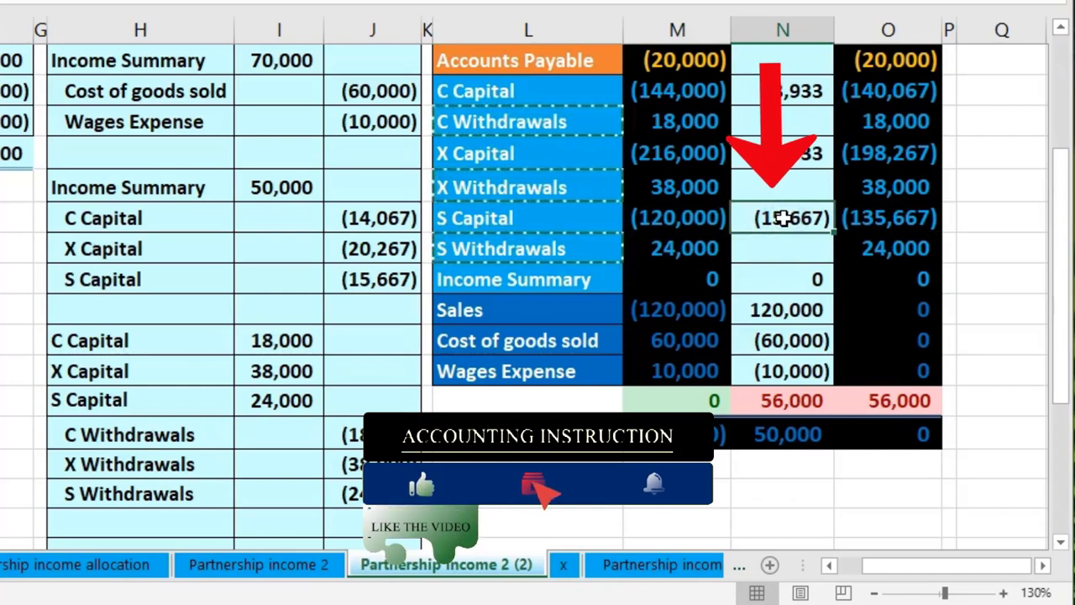
pyautogui.write('=J15')
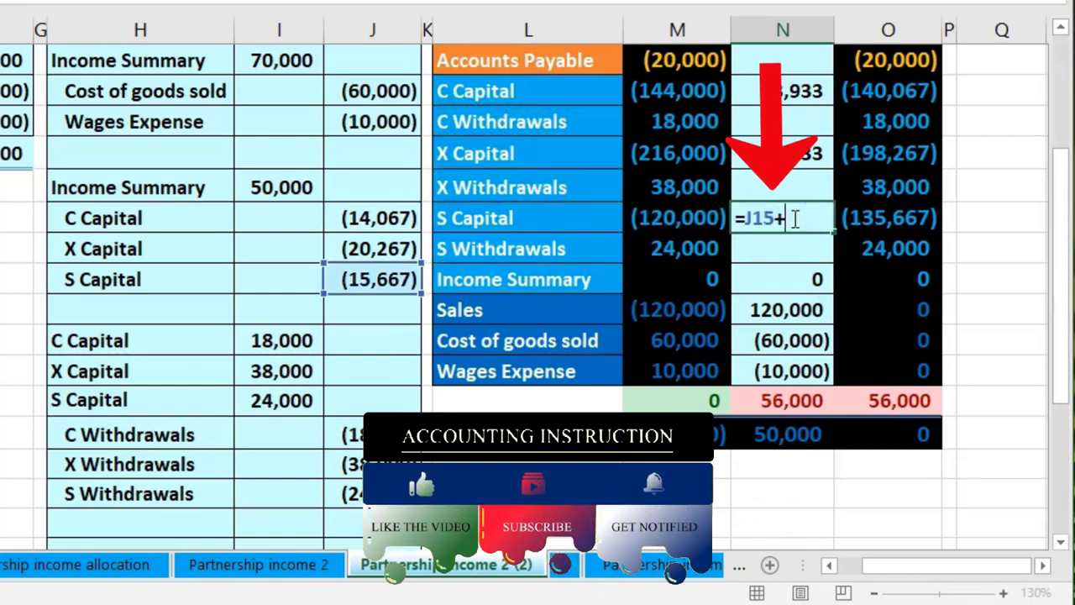
pyautogui.write('+')
pyautogui.click(283, 401)
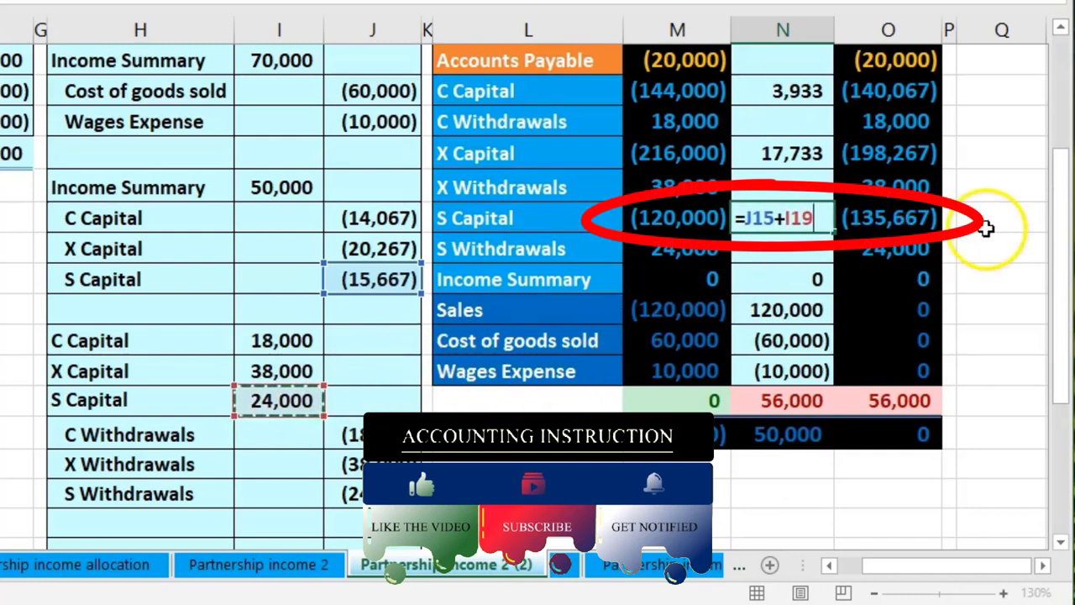
pyautogui.press('Return')
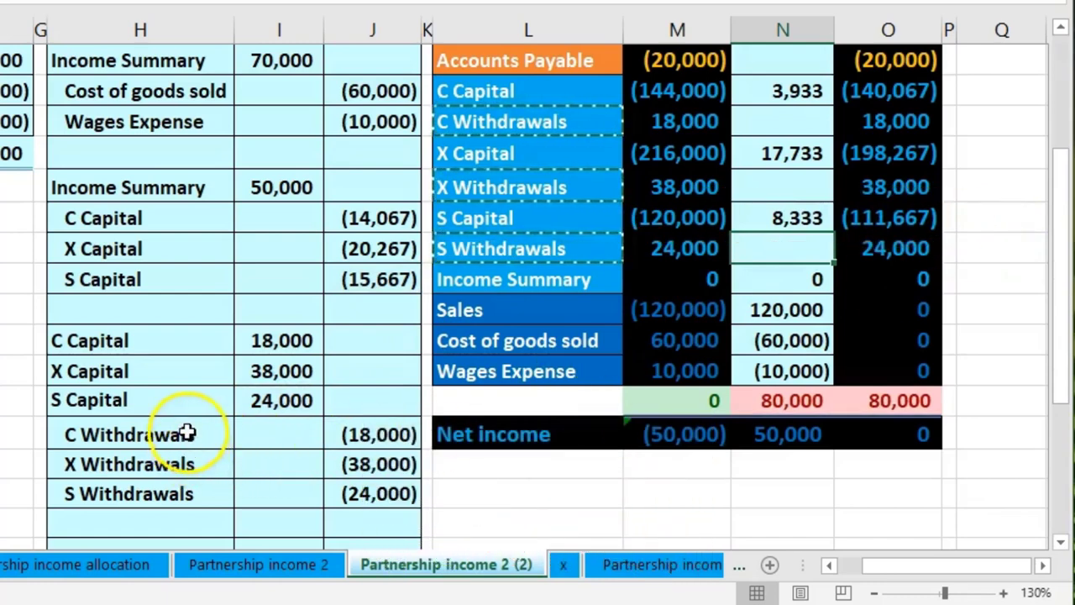
pyautogui.moveTo(187, 433); pyautogui.dragTo(340, 447)
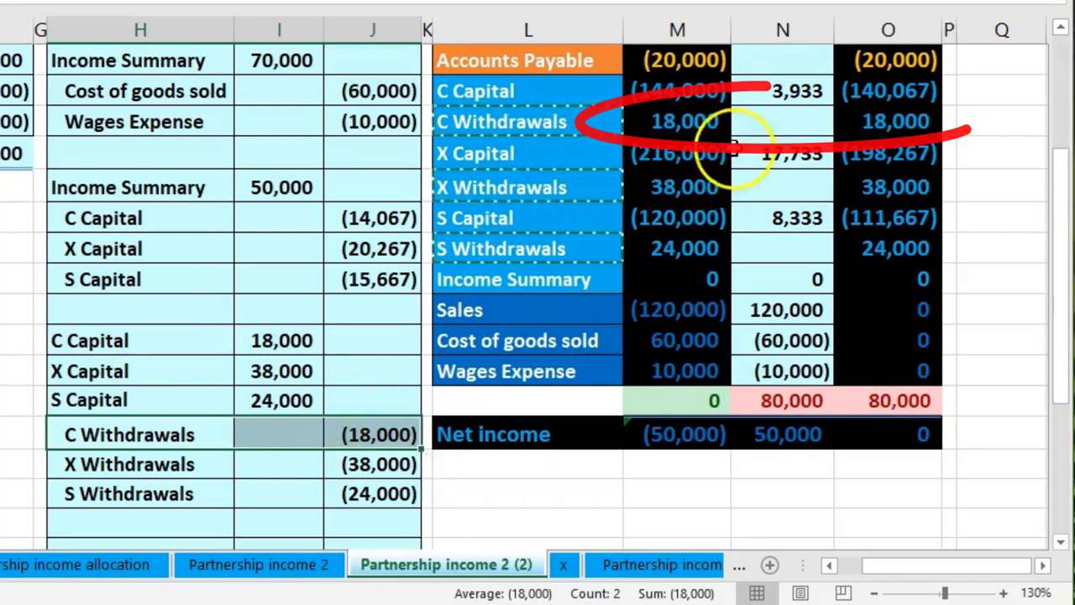
# Step: Post withdrawal adjustments of (18,000), (38,000) and (24,000) with =J20, =J21, =J22
pyautogui.click(756, 122)
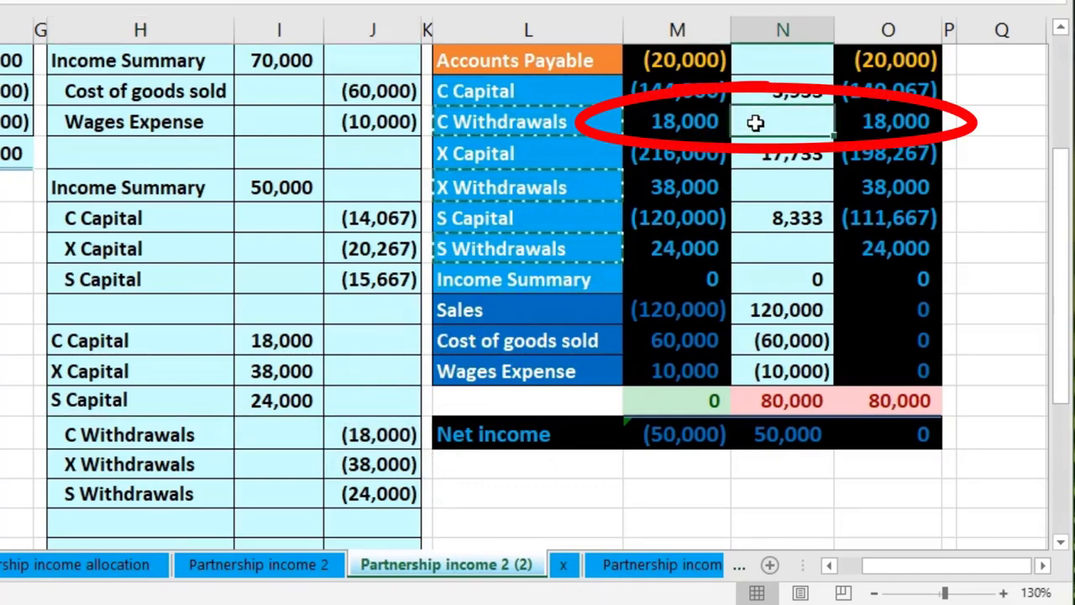
pyautogui.write('=')
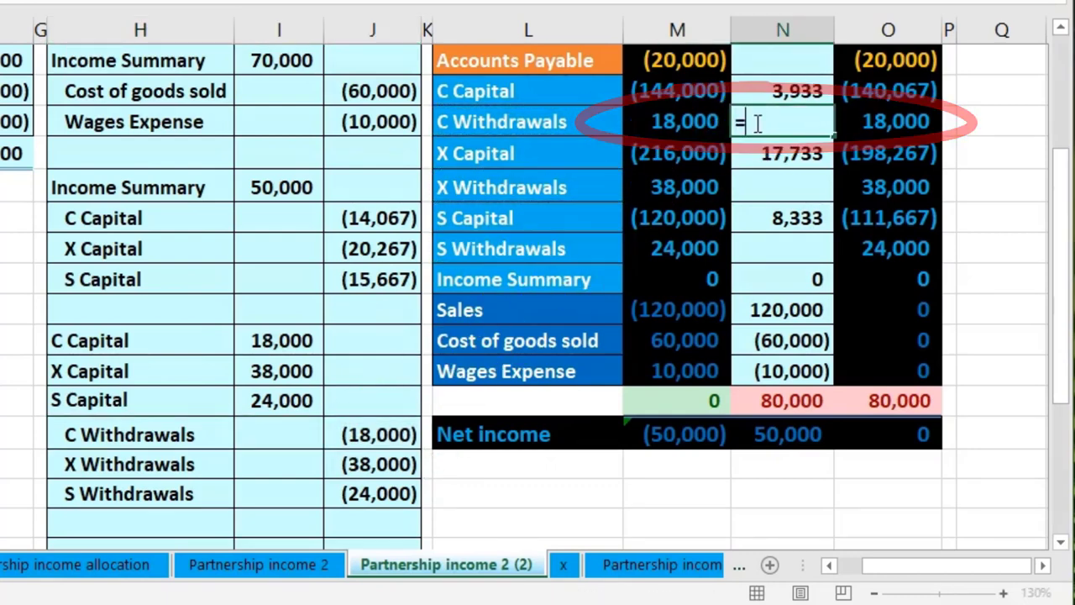
pyautogui.click(395, 438)
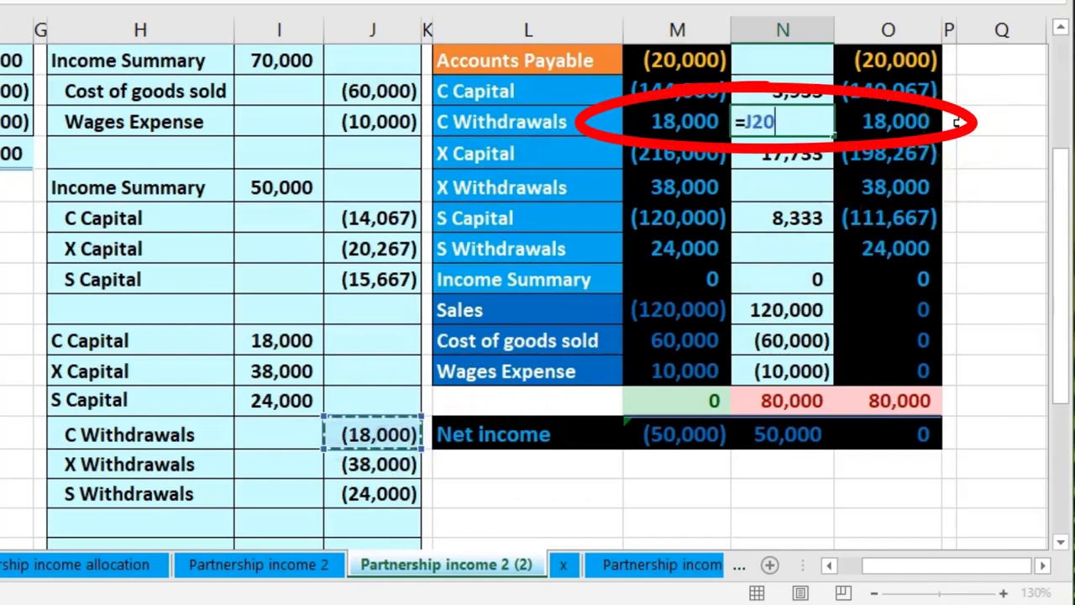
pyautogui.press('Return')
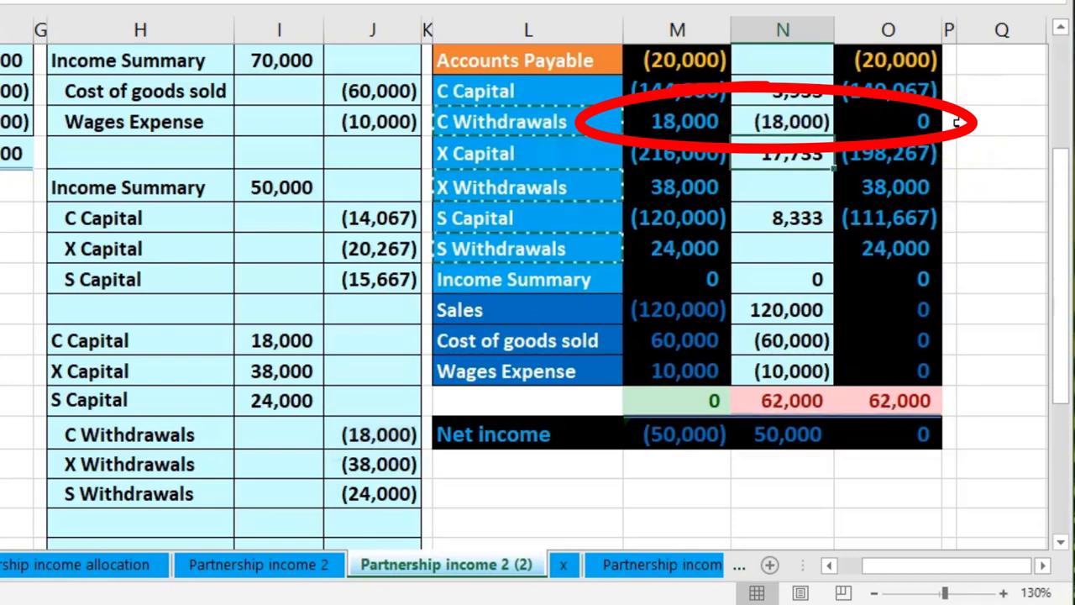
pyautogui.press('Return')
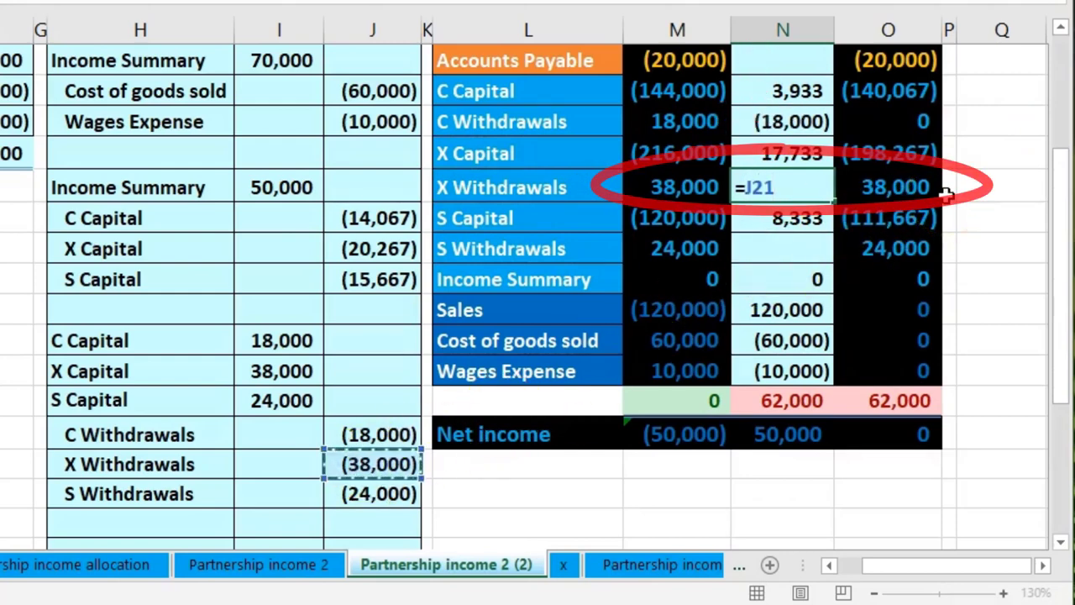
pyautogui.press('Return')
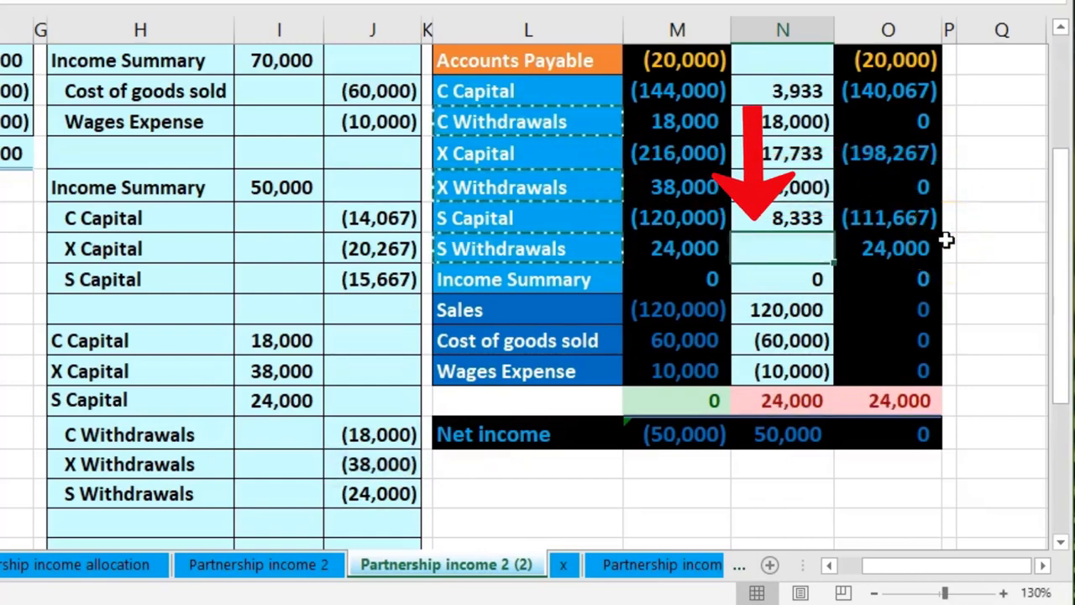
pyautogui.write('=')
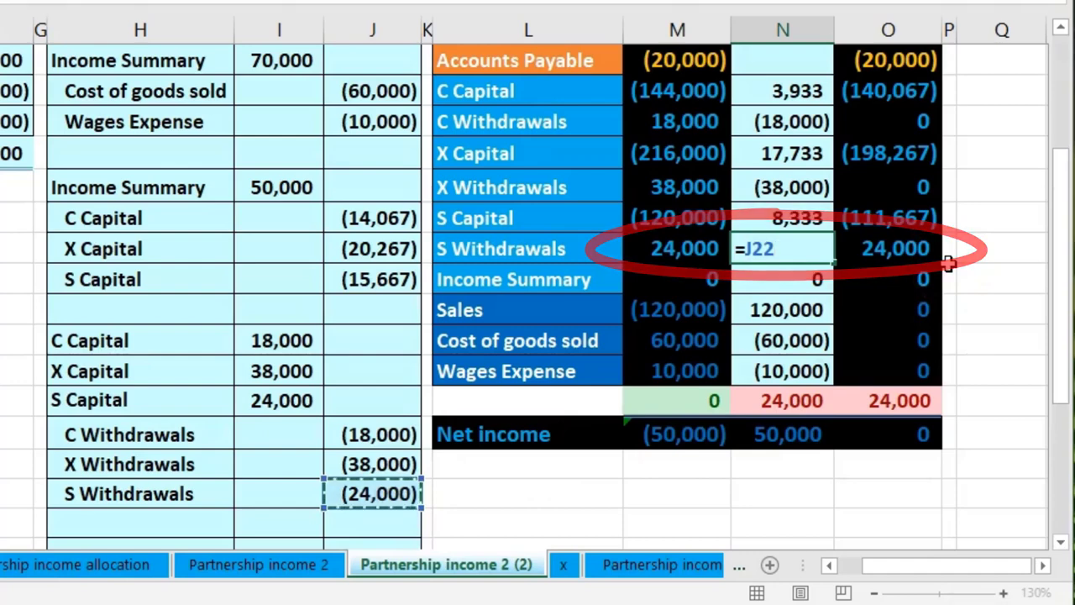
pyautogui.press('Return')
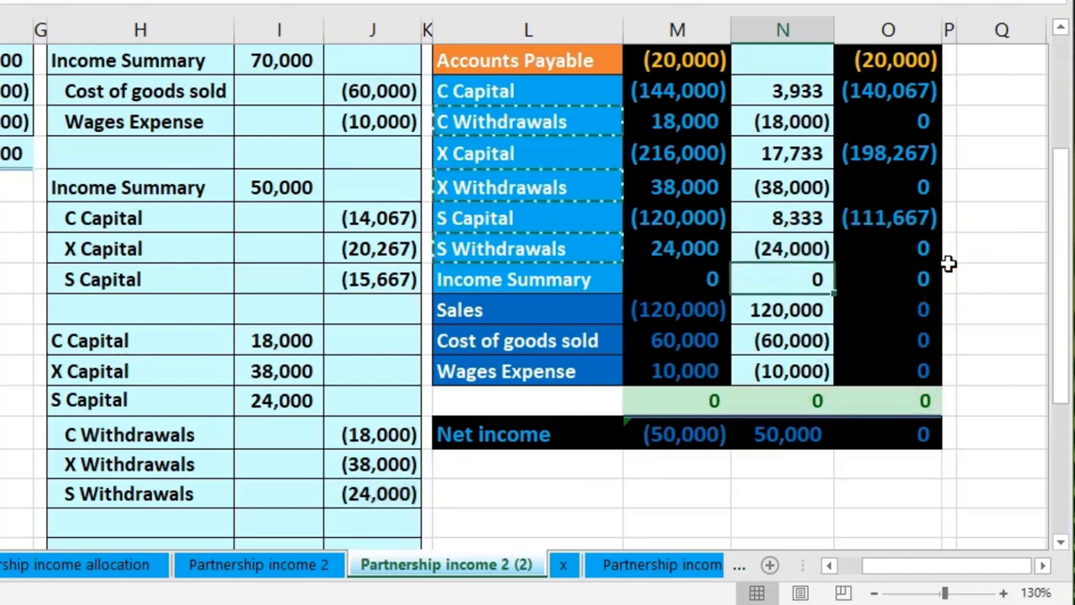
pyautogui.moveTo(883, 317); pyautogui.dragTo(877, 370)
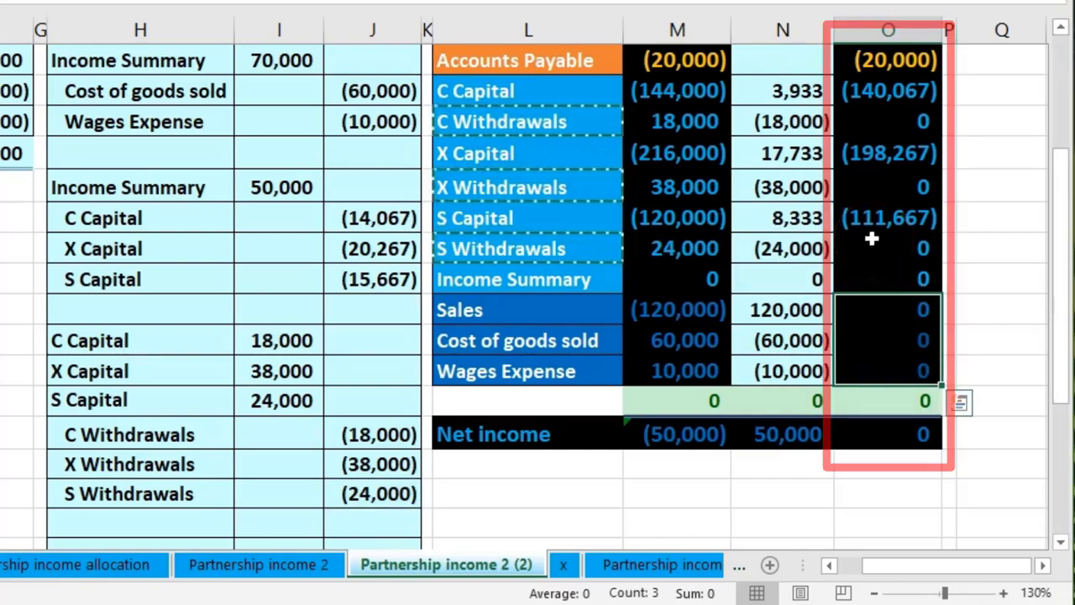
pyautogui.click(899, 117)
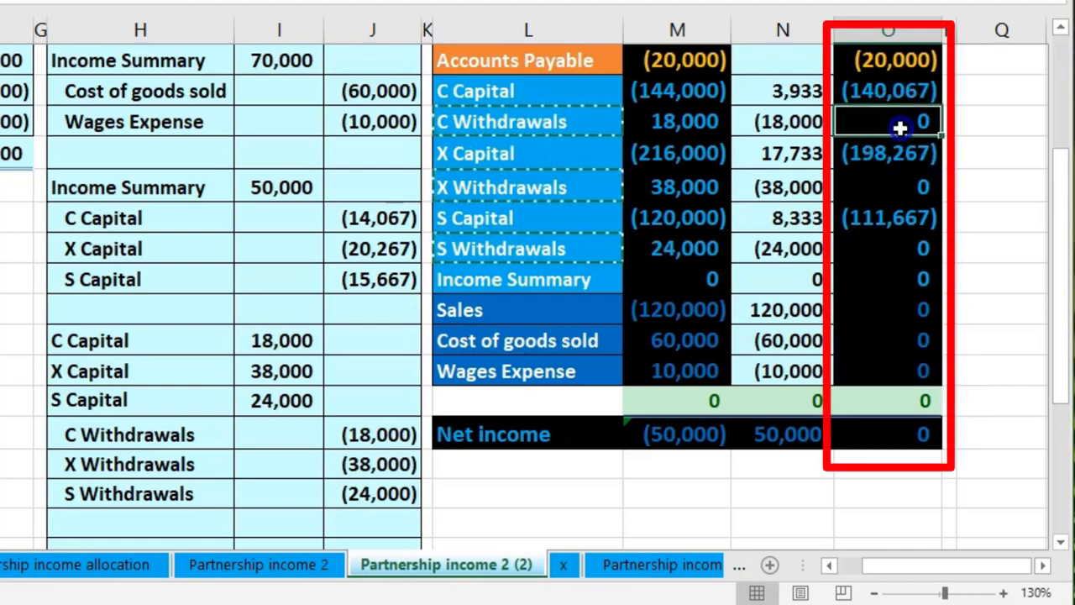
pyautogui.click(892, 183)
pyautogui.click(892, 245)
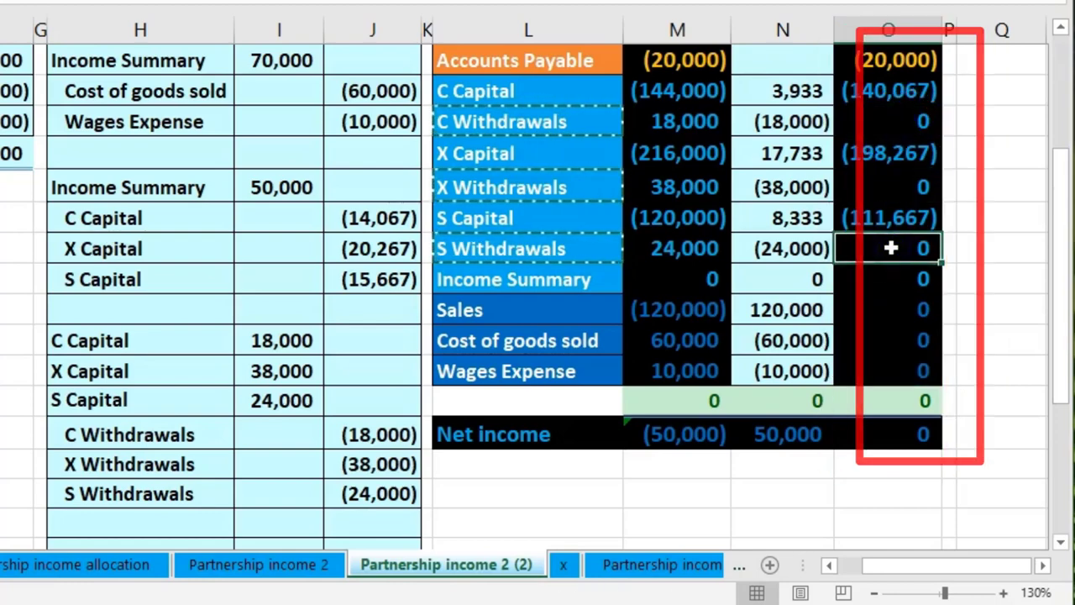
pyautogui.scroll(1, 888, 282)
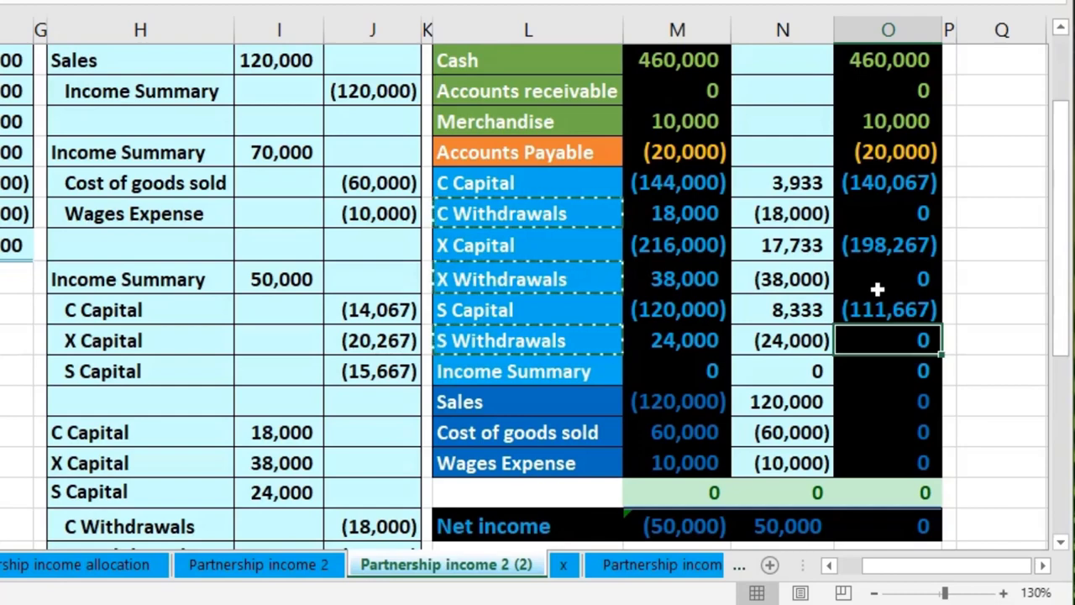
pyautogui.scroll(1, 877, 291)
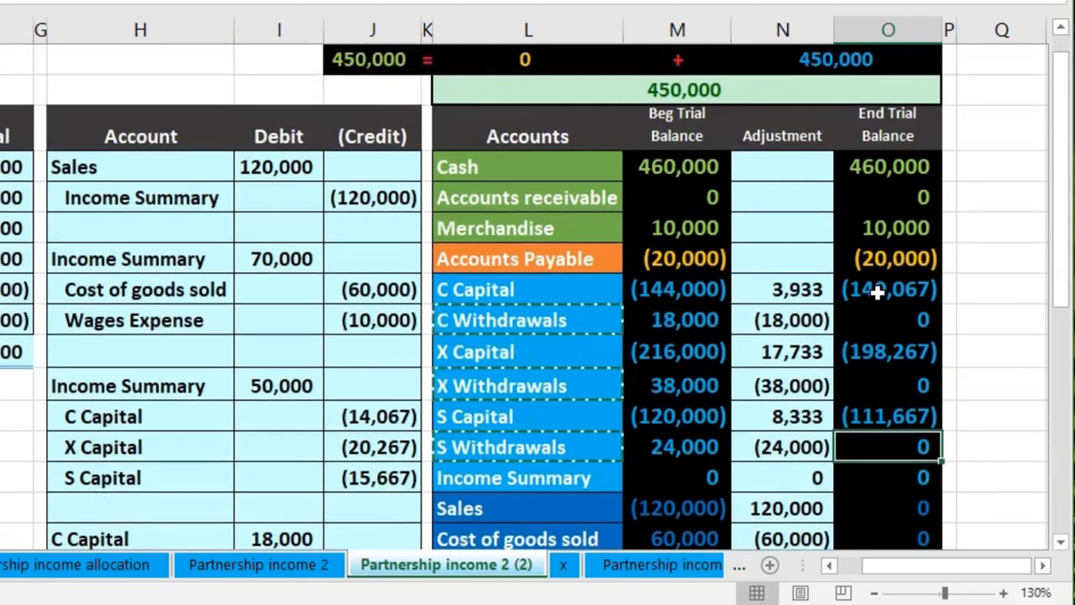
pyautogui.moveTo(888, 168); pyautogui.dragTo(893, 247)
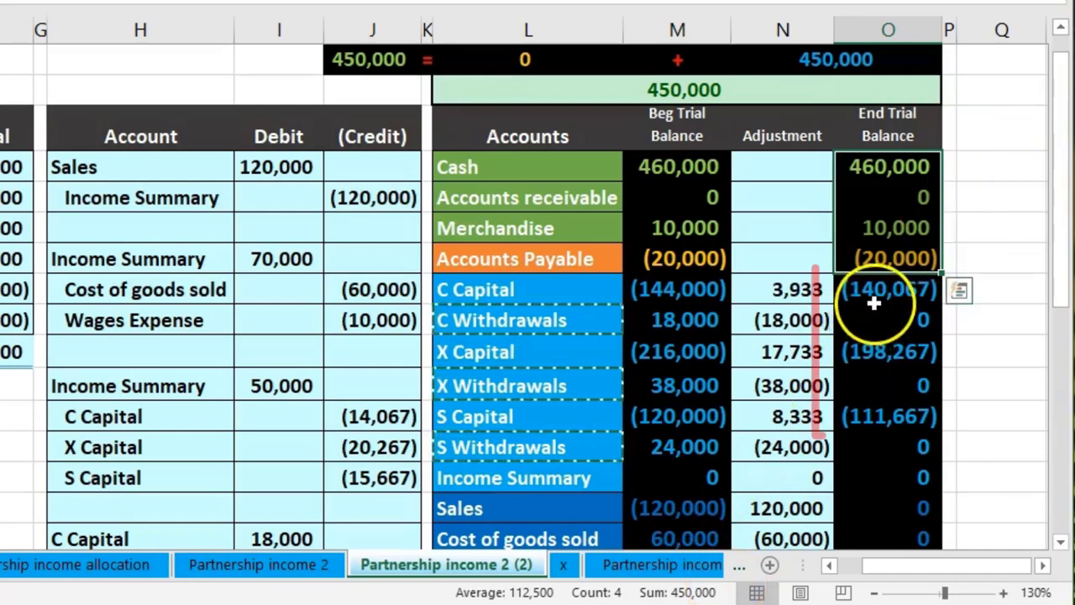
pyautogui.moveTo(876, 294); pyautogui.dragTo(867, 417)
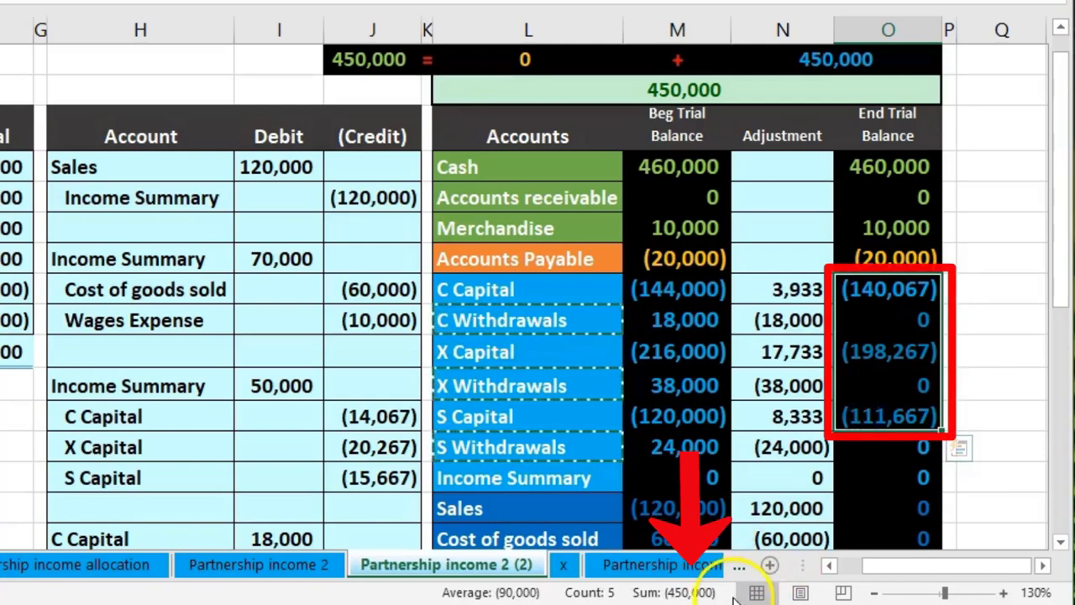